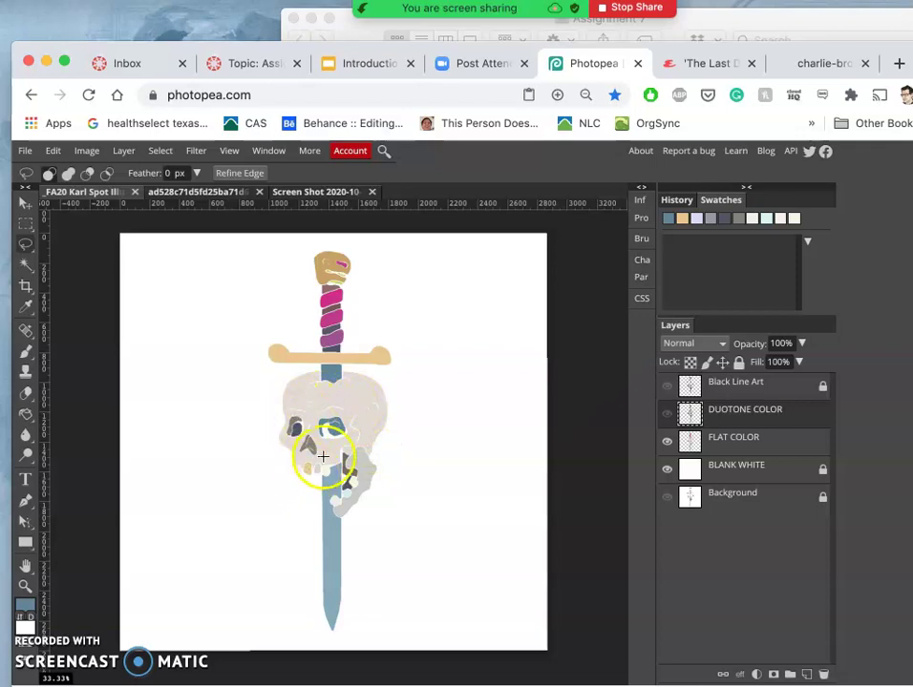
- Show the DUOTONE COLOR layer and examine the shading on the skull, jawbone, eye and sword
{"action": "left_click", "coordinate": [666, 415]}
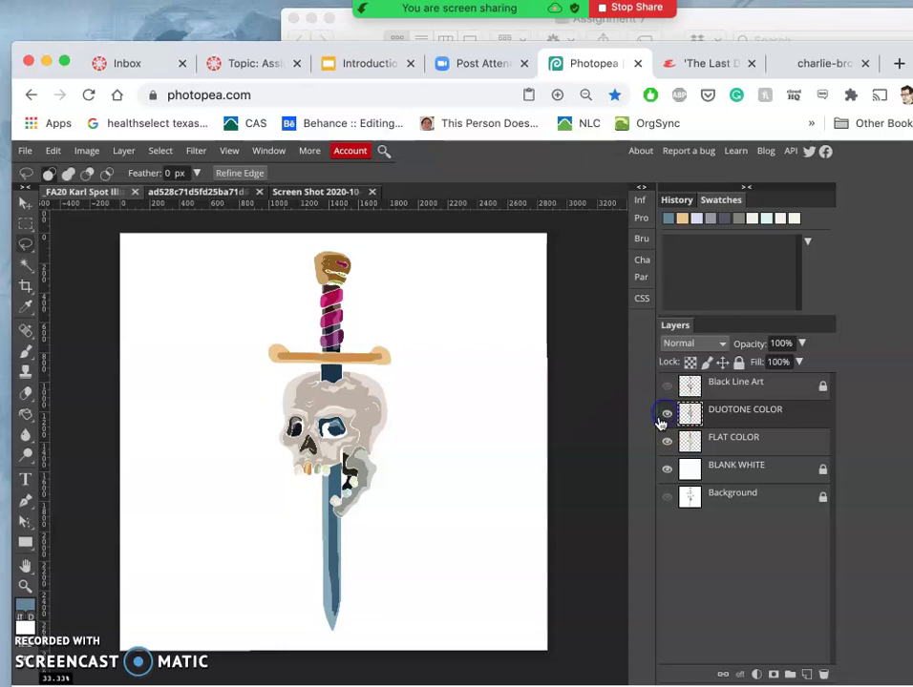
{"action": "scroll", "coordinate": [351, 449], "scroll_direction": "up", "scroll_amount": 5}
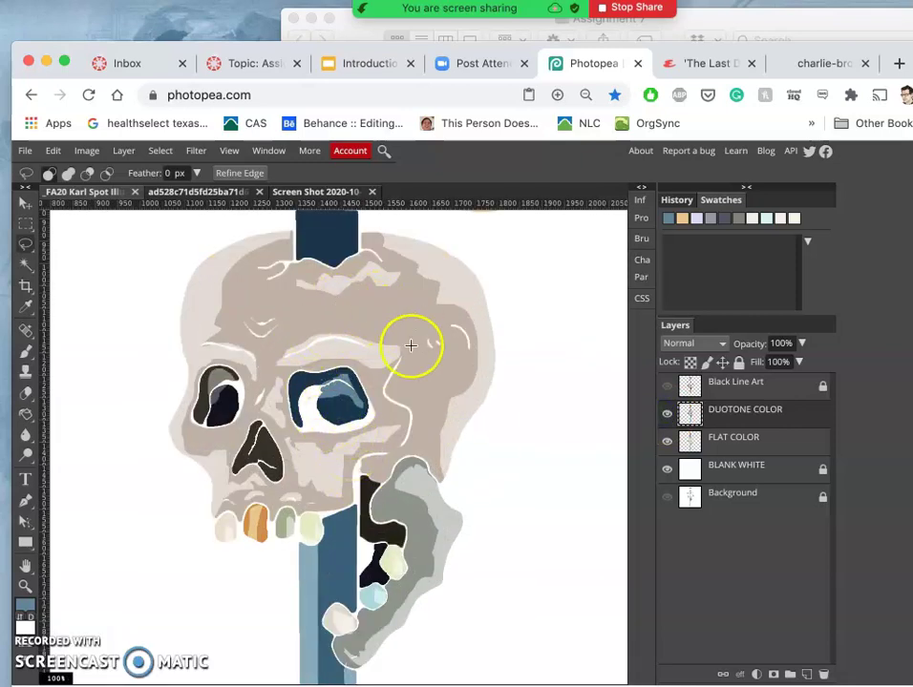
{"action": "scroll", "coordinate": [425, 387], "scroll_direction": "down", "scroll_amount": 5}
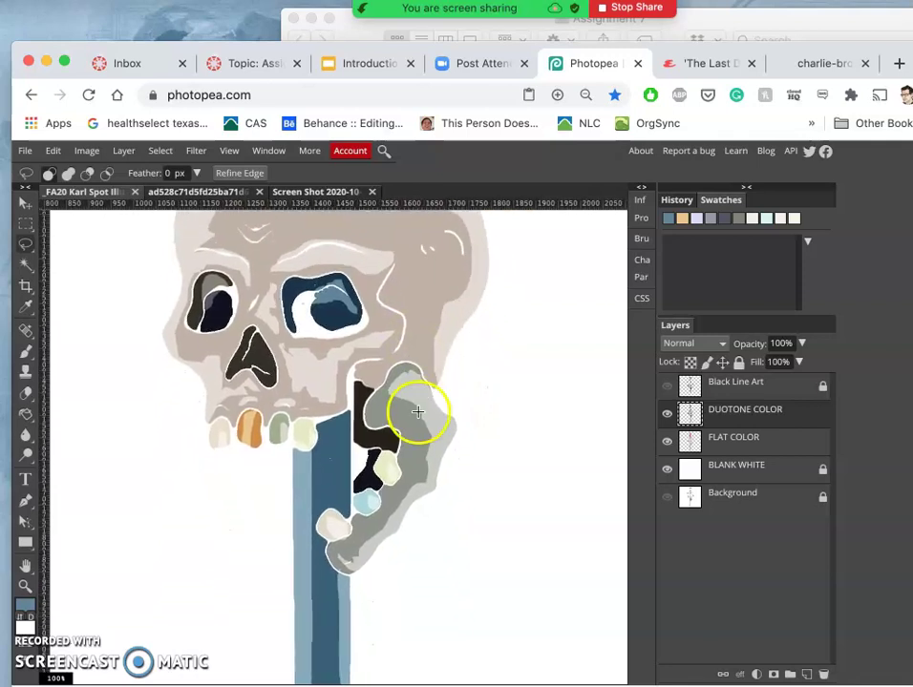
{"action": "scroll", "coordinate": [420, 413], "scroll_direction": "up", "scroll_amount": 5}
{"action": "scroll", "coordinate": [417, 416], "scroll_direction": "down", "scroll_amount": 5}
{"action": "scroll", "coordinate": [417, 416], "scroll_direction": "right", "scroll_amount": 3}
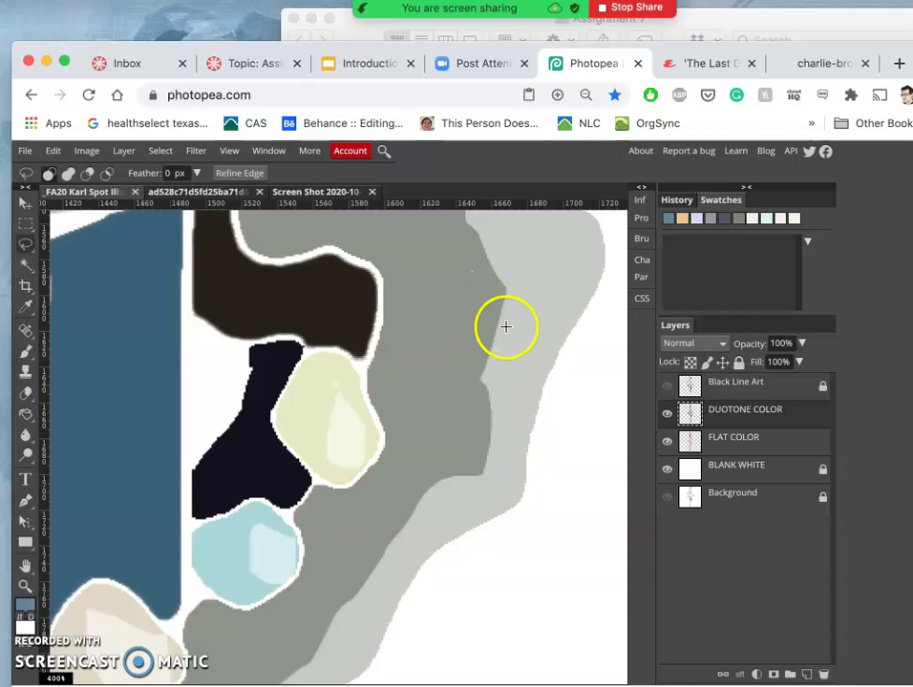
{"action": "scroll", "coordinate": [469, 436], "scroll_direction": "up", "scroll_amount": 5}
{"action": "scroll", "coordinate": [469, 437], "scroll_direction": "up", "scroll_amount": 4}
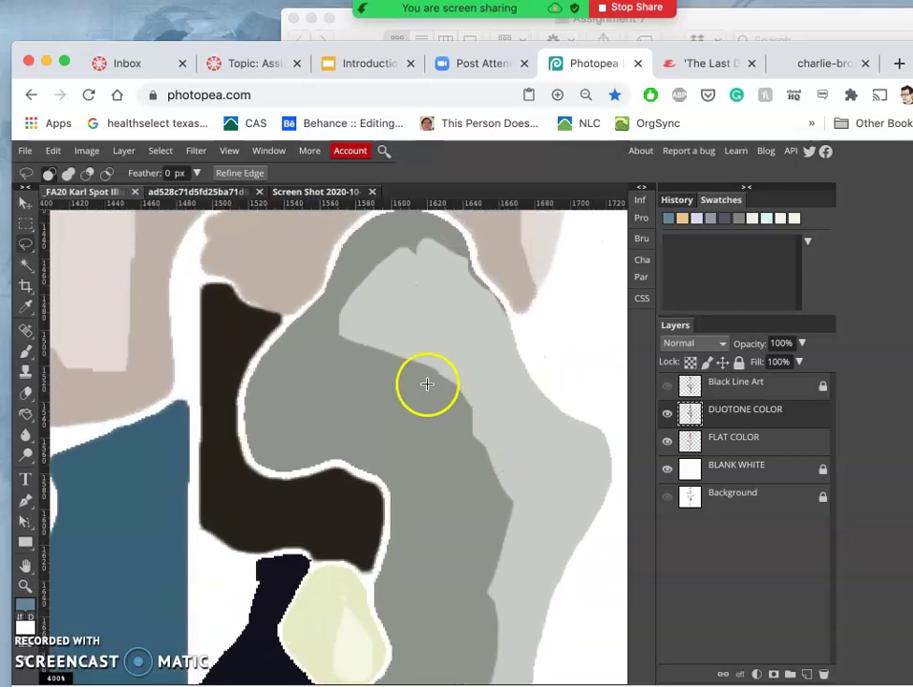
{"action": "scroll", "coordinate": [421, 284], "scroll_direction": "up", "scroll_amount": 10}
{"action": "scroll", "coordinate": [421, 283], "scroll_direction": "left", "scroll_amount": 4}
{"action": "scroll", "coordinate": [421, 283], "scroll_direction": "down", "scroll_amount": 8}
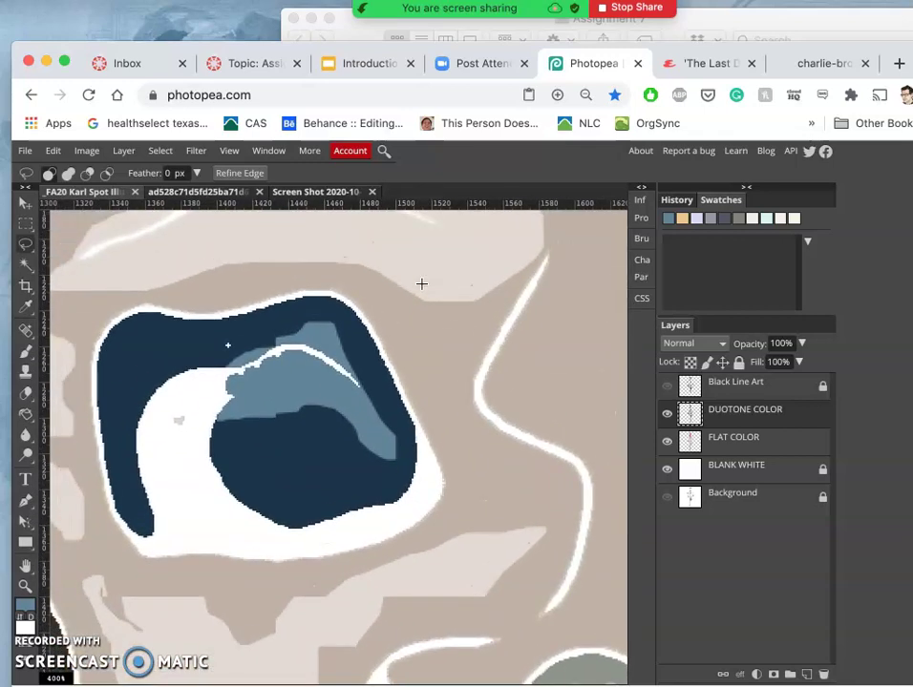
{"action": "scroll", "coordinate": [421, 283], "scroll_direction": "down", "scroll_amount": 4}
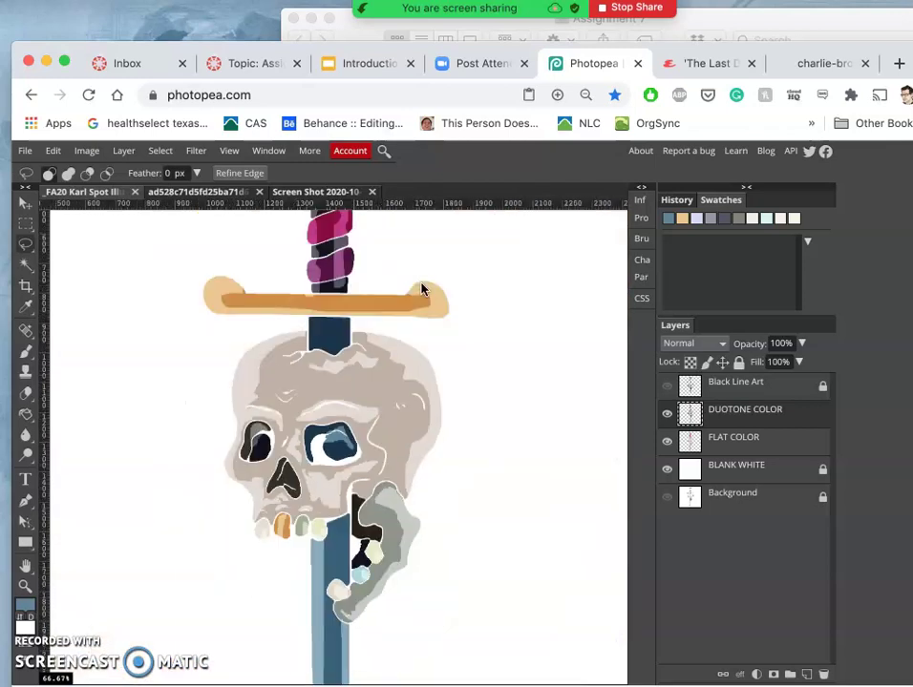
{"action": "left_click", "coordinate": [417, 398]}
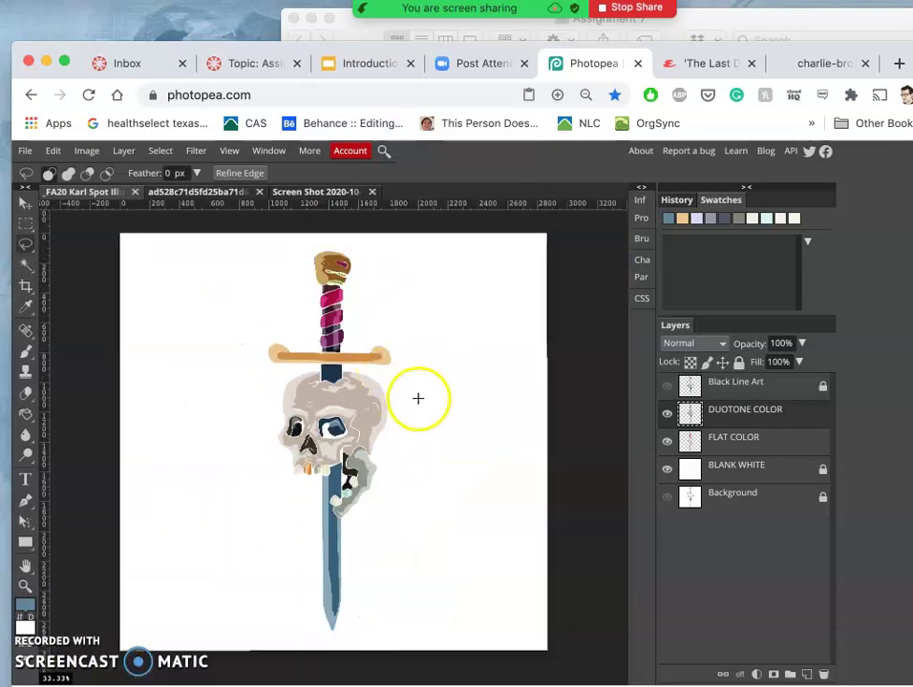
- Show the Black Line Art layer over the colors of the skull and sword
{"action": "left_click", "coordinate": [667, 387]}
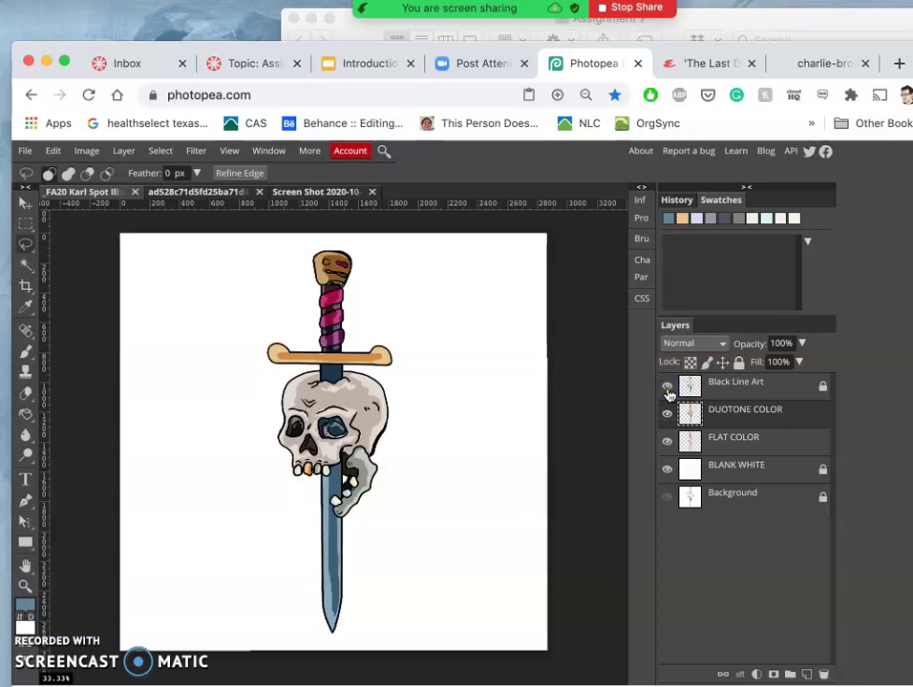
{"action": "left_click", "coordinate": [348, 336]}
{"action": "left_click", "coordinate": [336, 439]}
{"action": "scroll", "coordinate": [336, 440], "scroll_direction": "up", "scroll_amount": 2}
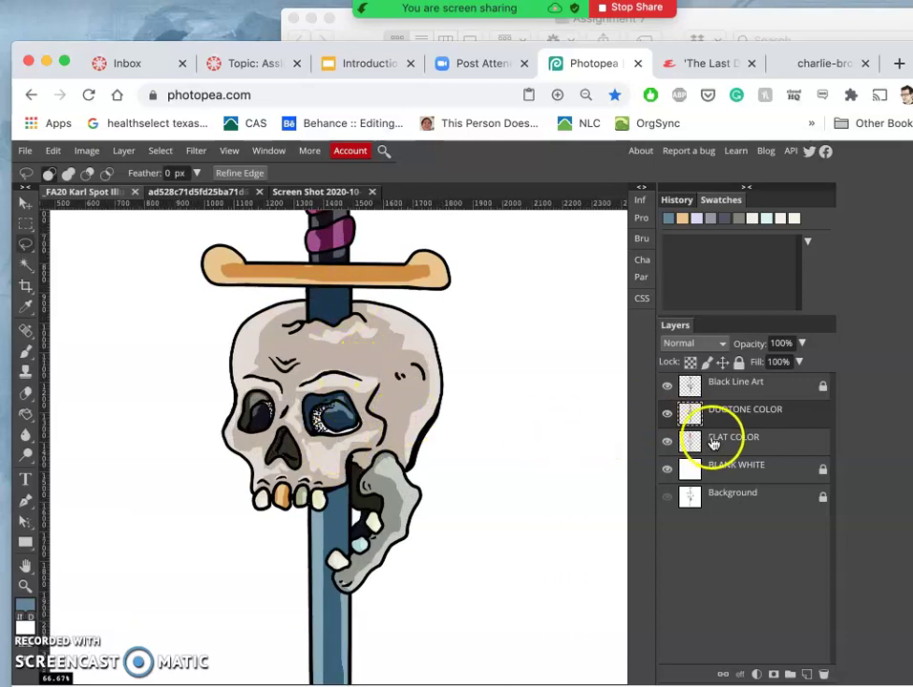
{"action": "left_click", "coordinate": [28, 244]}
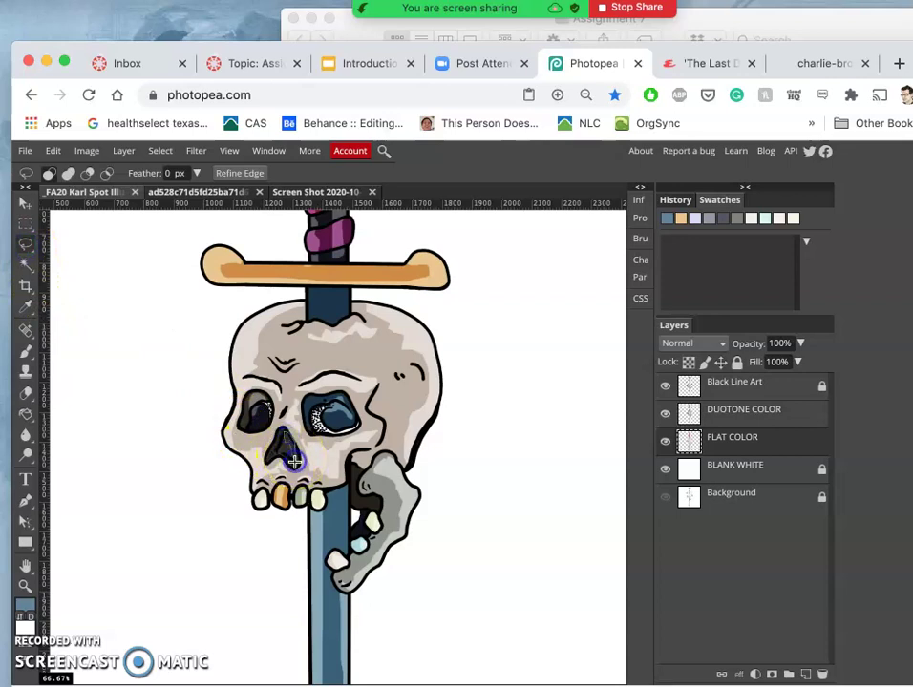
{"action": "left_click", "coordinate": [680, 421]}
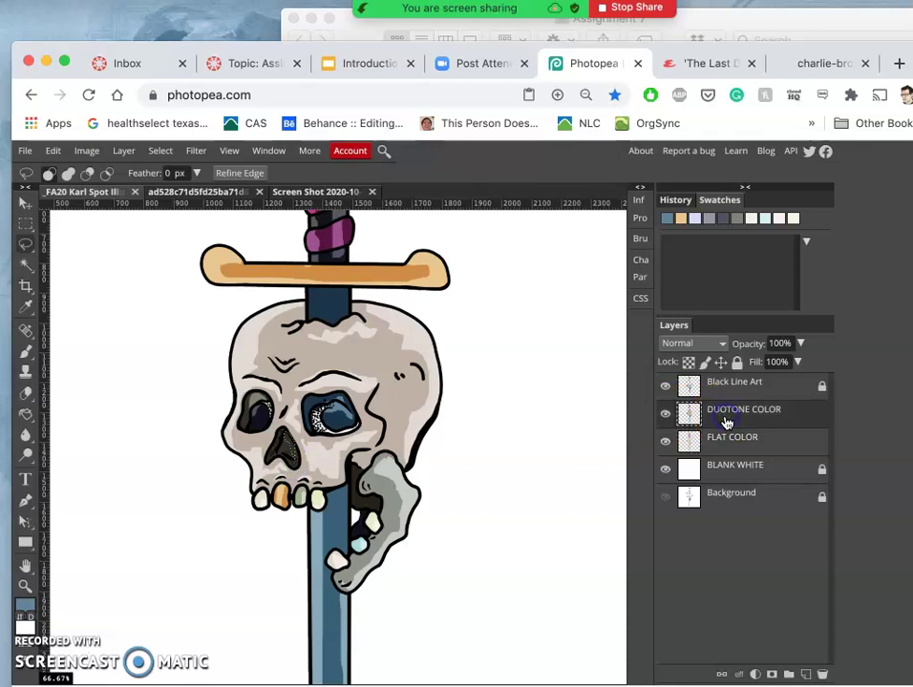
{"action": "left_click", "coordinate": [814, 443]}
{"action": "left_click", "coordinate": [738, 364]}
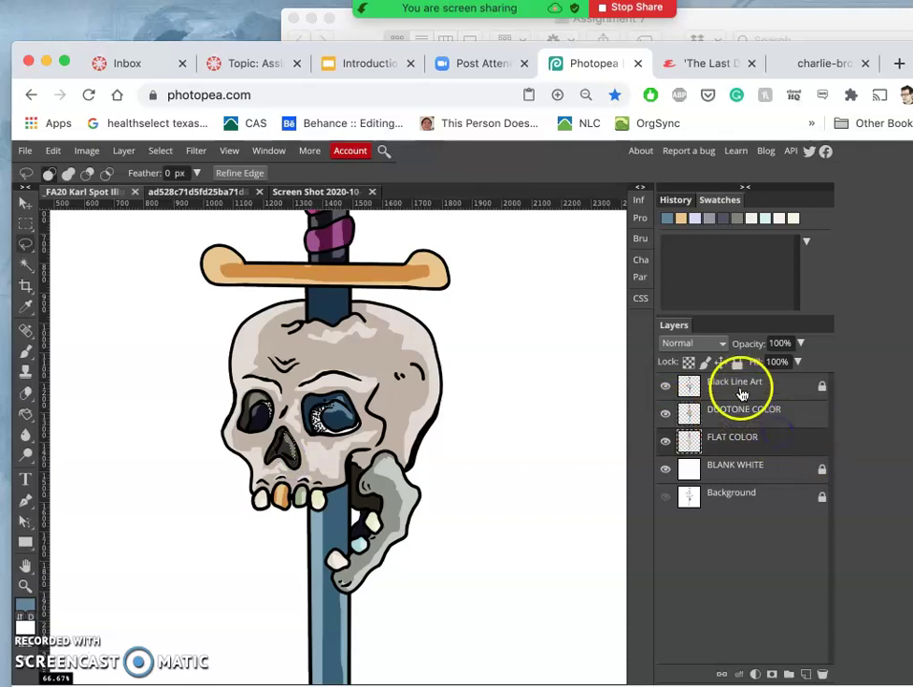
{"action": "left_click", "coordinate": [770, 432]}
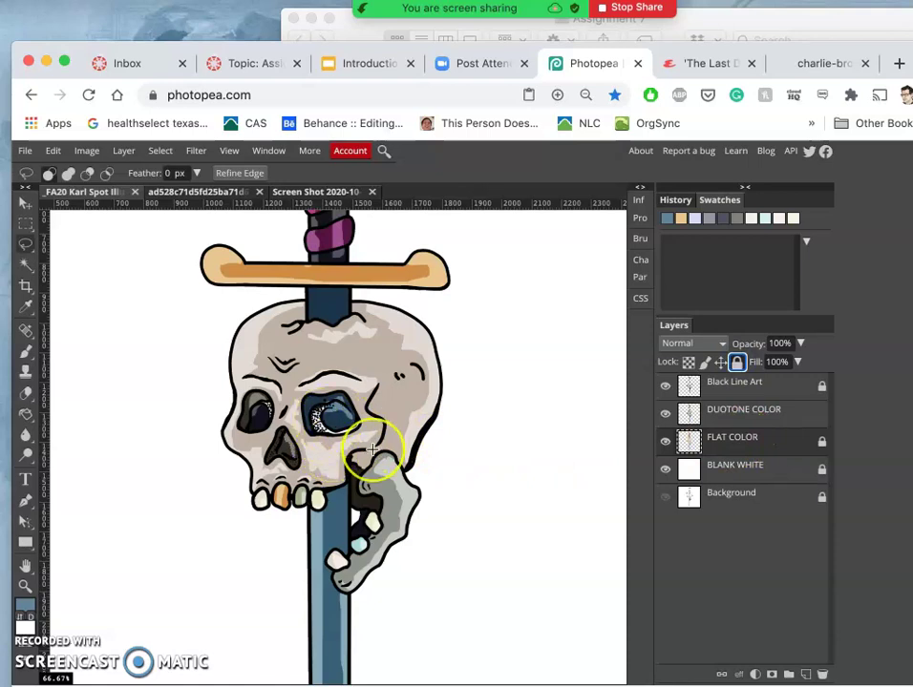
{"action": "scroll", "coordinate": [371, 448], "scroll_direction": "up", "scroll_amount": 2}
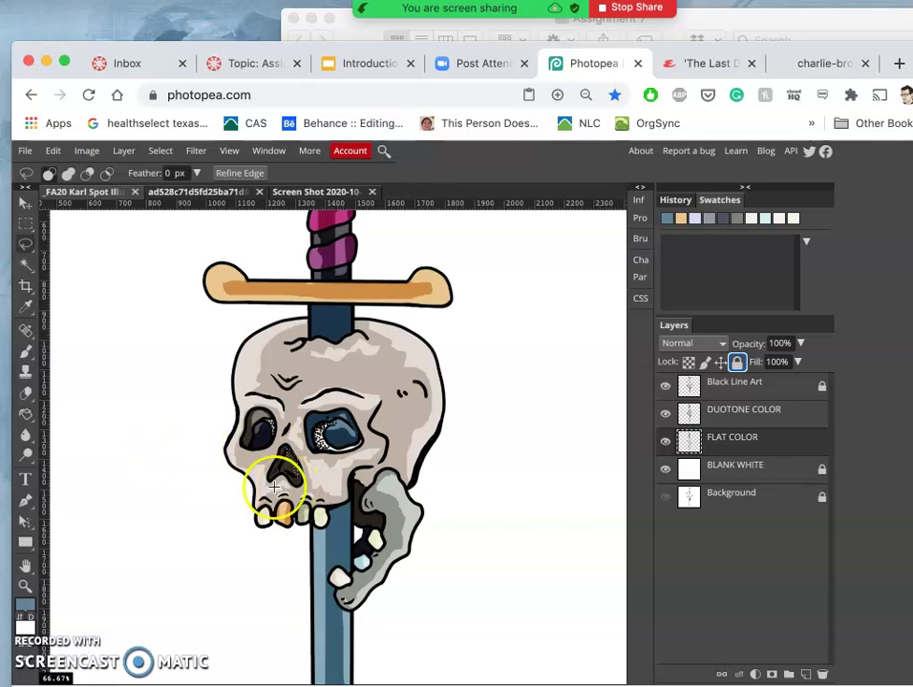
- Lasso the dotted shadow area inside the skull's nose, delete its shading from the DUOTONE COLOR layer, and clear the selection
{"action": "left_click", "coordinate": [230, 504]}
{"action": "scroll", "coordinate": [287, 465], "scroll_direction": "up", "scroll_amount": 3}
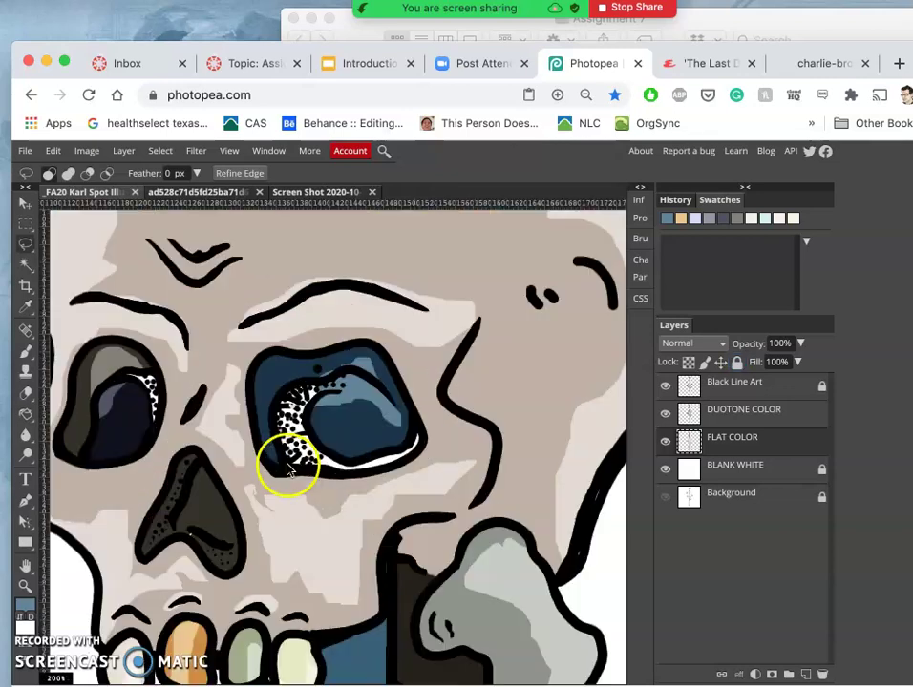
{"action": "left_click", "coordinate": [196, 465]}
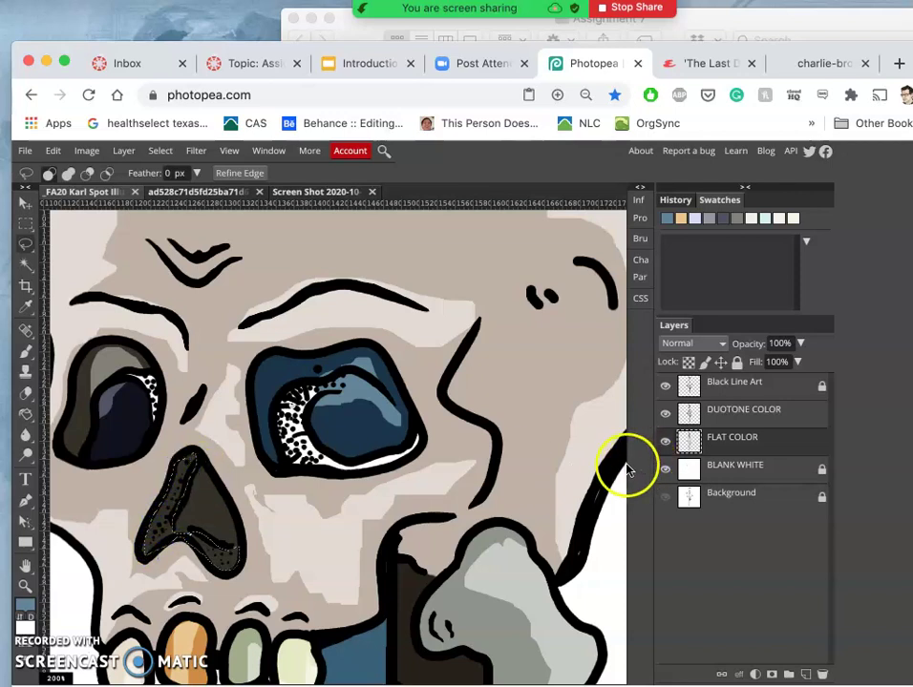
{"action": "left_click", "coordinate": [780, 409]}
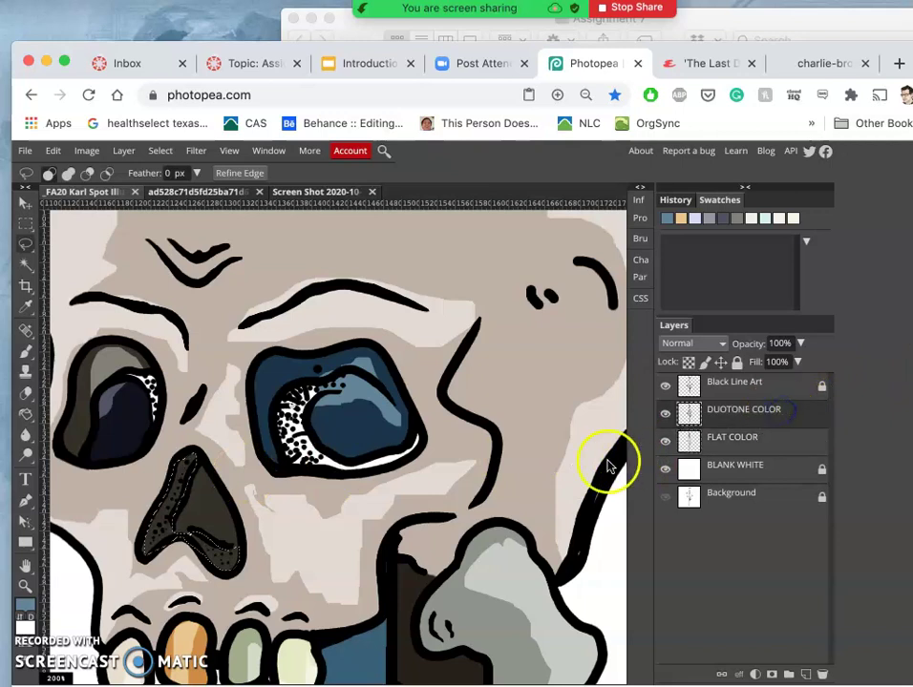
{"action": "key", "text": "Delete"}
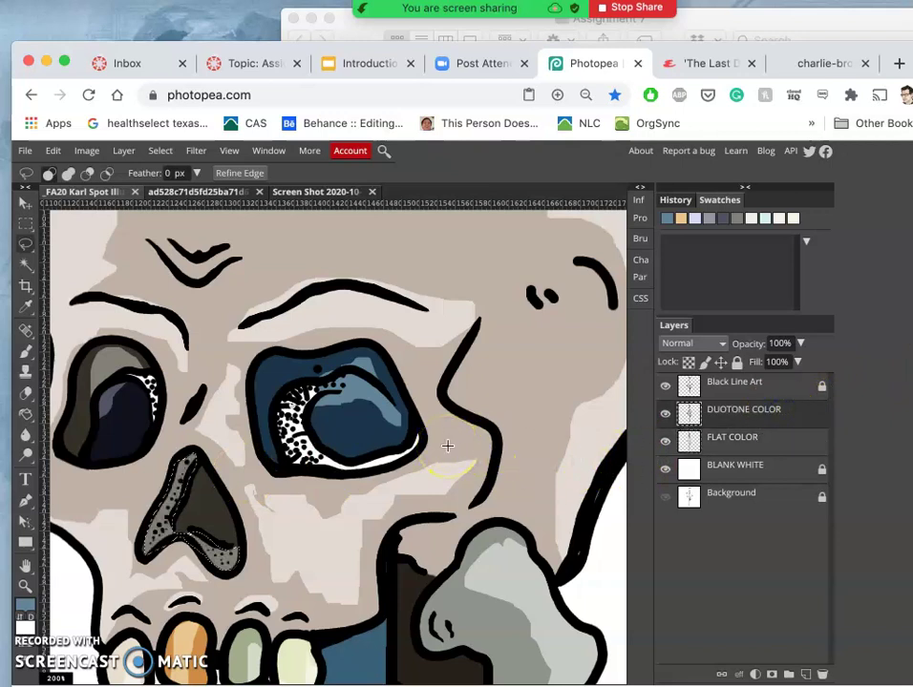
{"action": "mouse_move", "coordinate": [449, 451]}
{"action": "left_mouse_down"}
{"action": "mouse_move", "coordinate": [417, 449]}
{"action": "mouse_move", "coordinate": [382, 473]}
{"action": "mouse_move", "coordinate": [278, 417]}
{"action": "mouse_move", "coordinate": [329, 461]}
{"action": "left_mouse_up"}
{"action": "key", "text": "ctrl+z"}
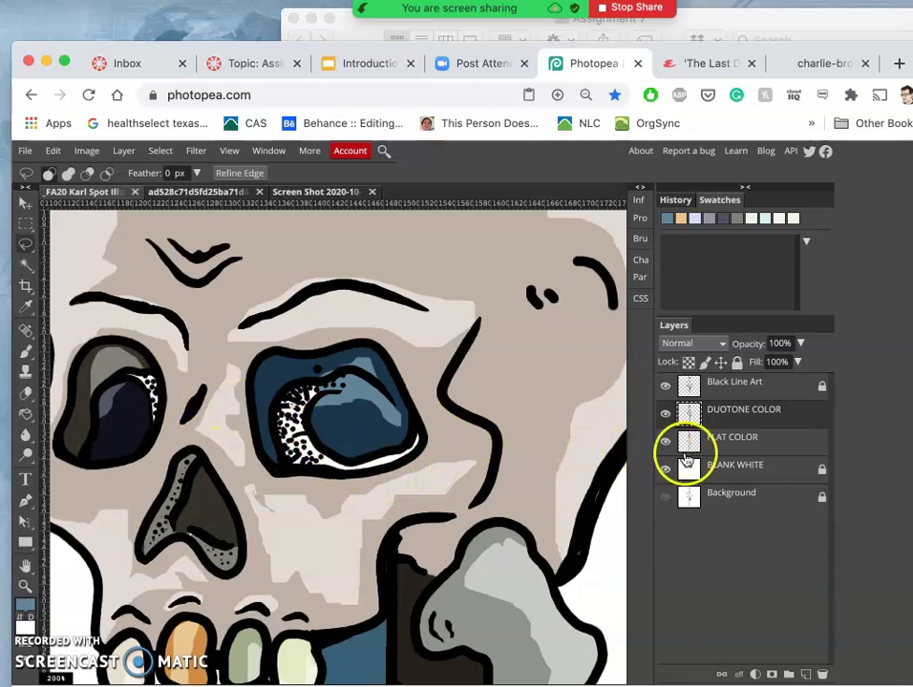
- Hide the DUOTONE COLOR layer and make FLAT COLOR the active layer
{"action": "left_click", "coordinate": [665, 413]}
{"action": "left_click_drag", "start_coordinate": [313, 432], "coordinate": [299, 439]}
{"action": "left_click_drag", "start_coordinate": [326, 399], "coordinate": [274, 446]}
{"action": "key", "text": "ctrl+z"}
{"action": "left_click", "coordinate": [741, 447]}
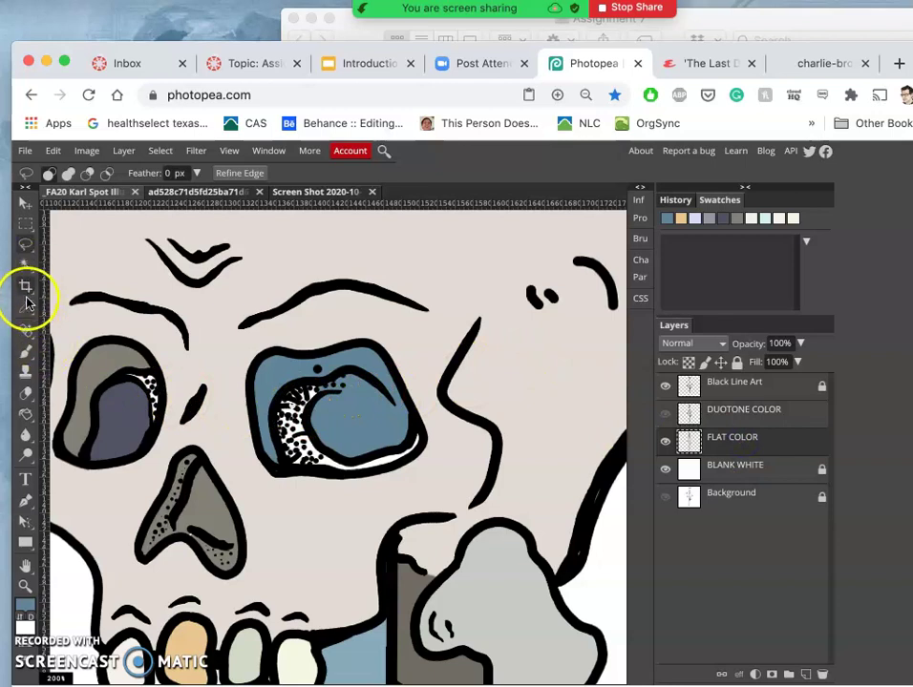
- Choose the Brush tool and set the foreground color to green 57aa59
{"action": "left_click", "coordinate": [25, 351]}
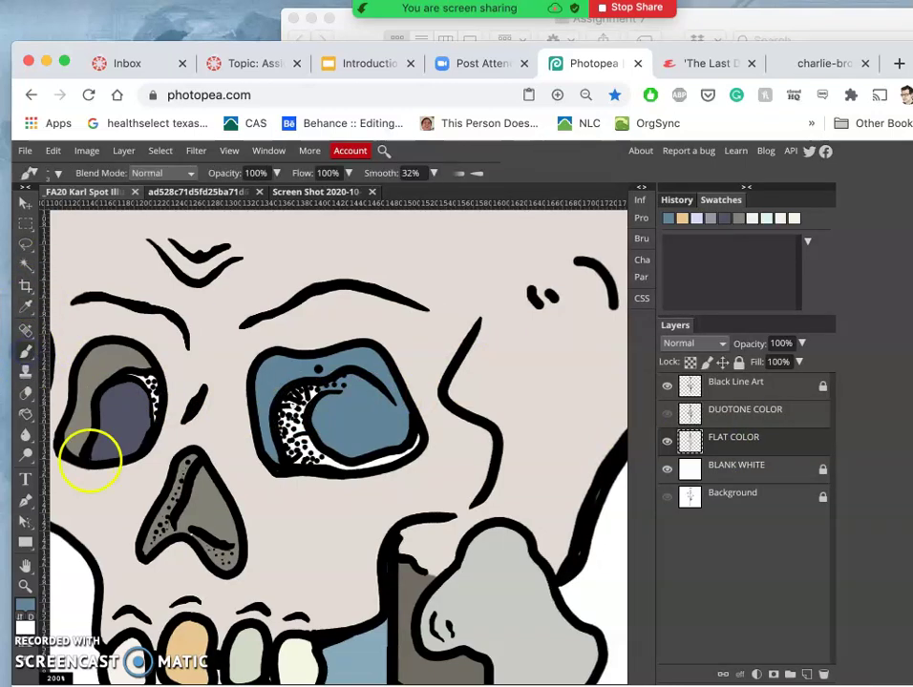
{"action": "left_click", "coordinate": [26, 605]}
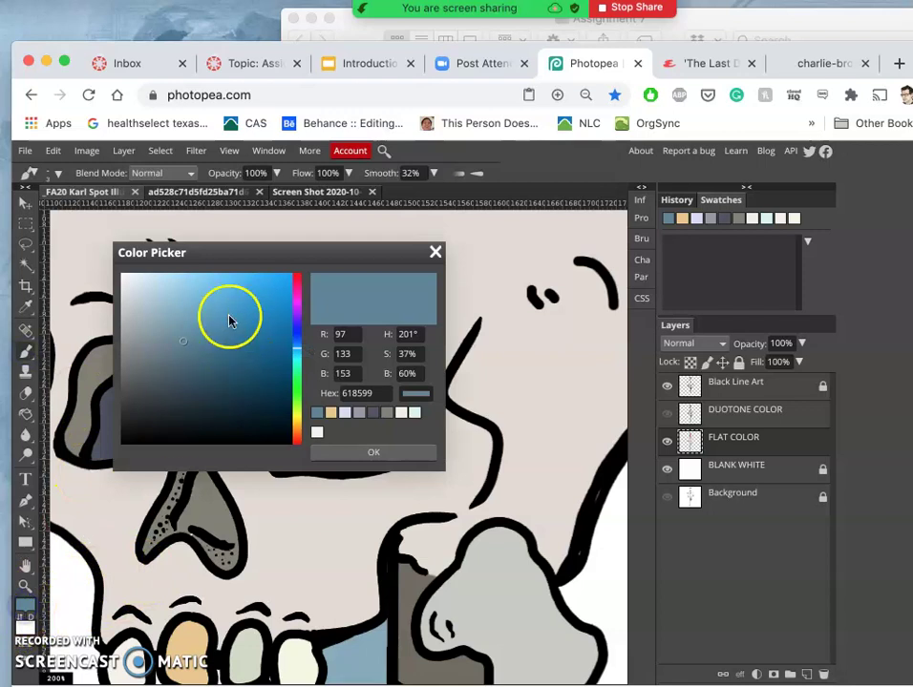
{"action": "left_click", "coordinate": [295, 386]}
{"action": "left_click", "coordinate": [203, 329]}
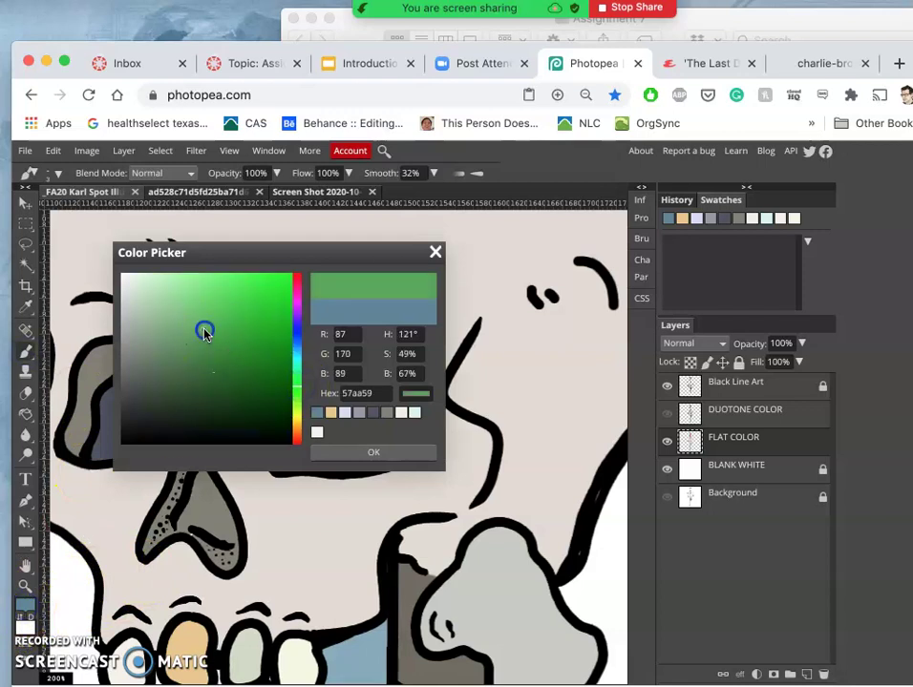
{"action": "left_click", "coordinate": [380, 450]}
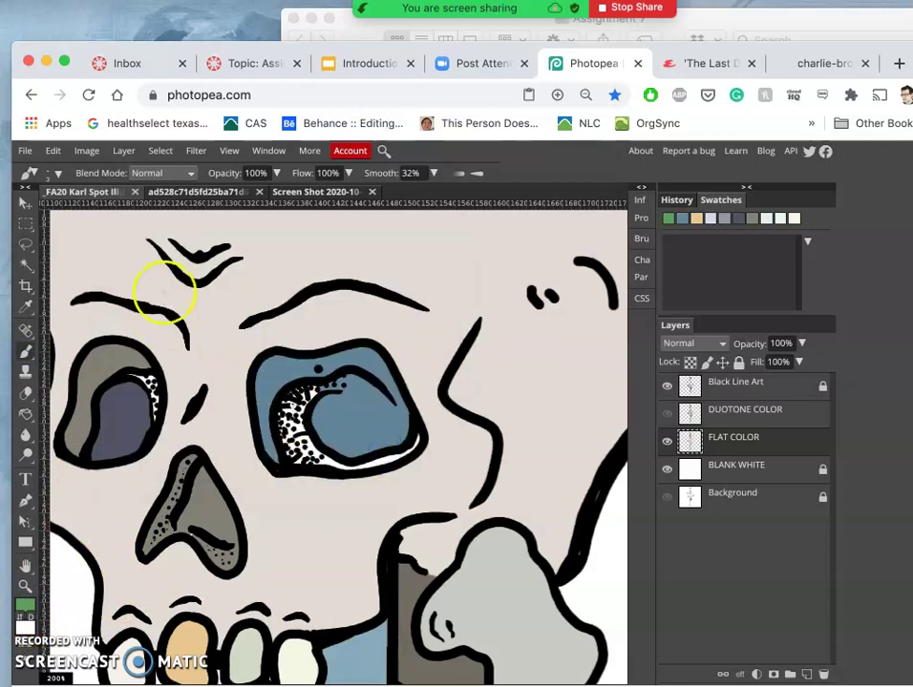
- Paint the dotted white area of the larger eye green on the FLAT COLOR layer with a 22 px brush
{"action": "left_click", "coordinate": [59, 174]}
{"action": "left_click", "coordinate": [100, 210]}
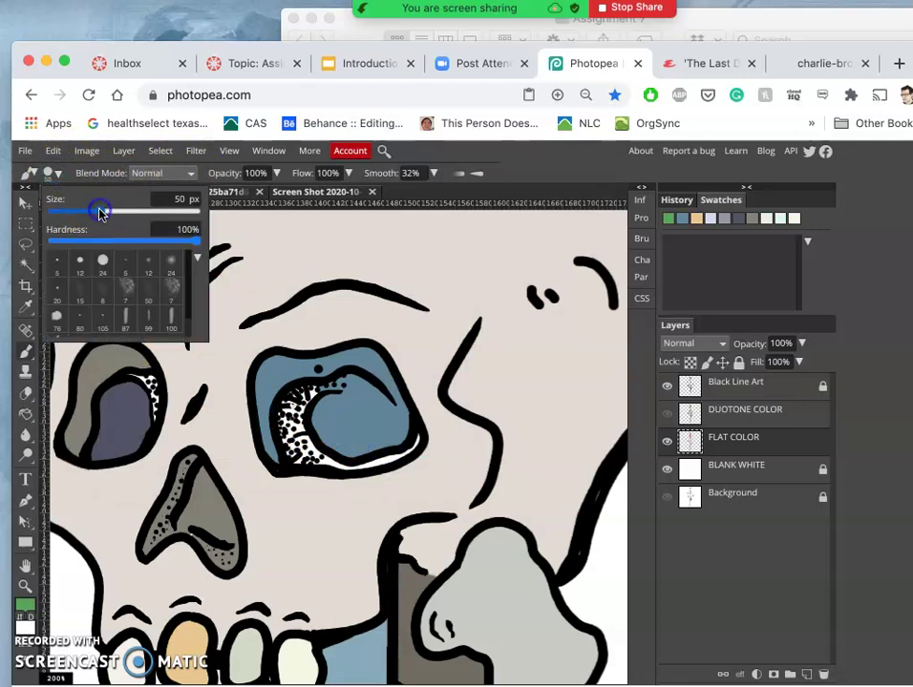
{"action": "left_click", "coordinate": [89, 210]}
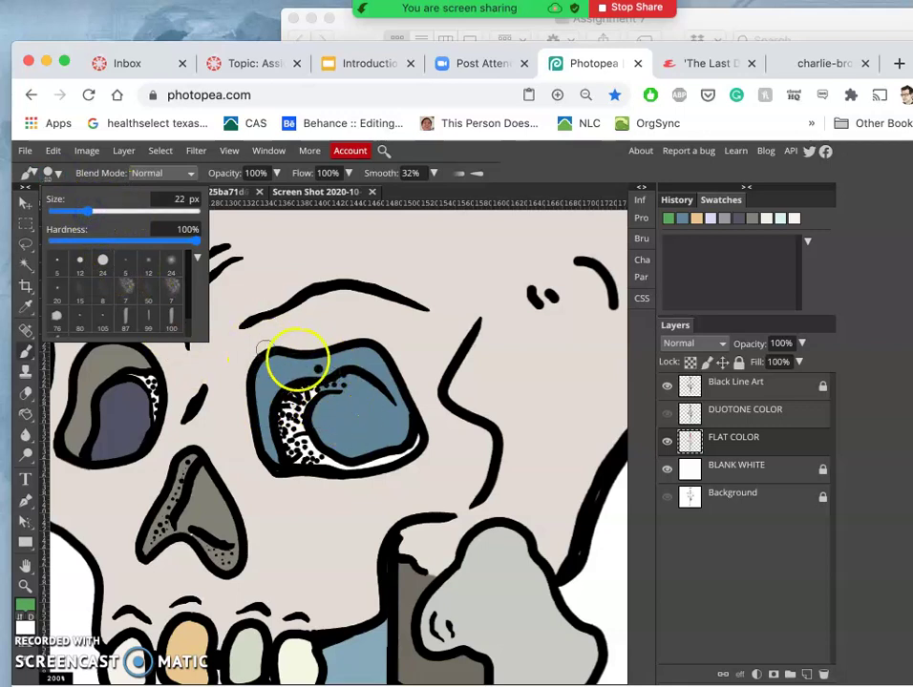
{"action": "left_click_drag", "start_coordinate": [330, 382], "coordinate": [288, 423]}
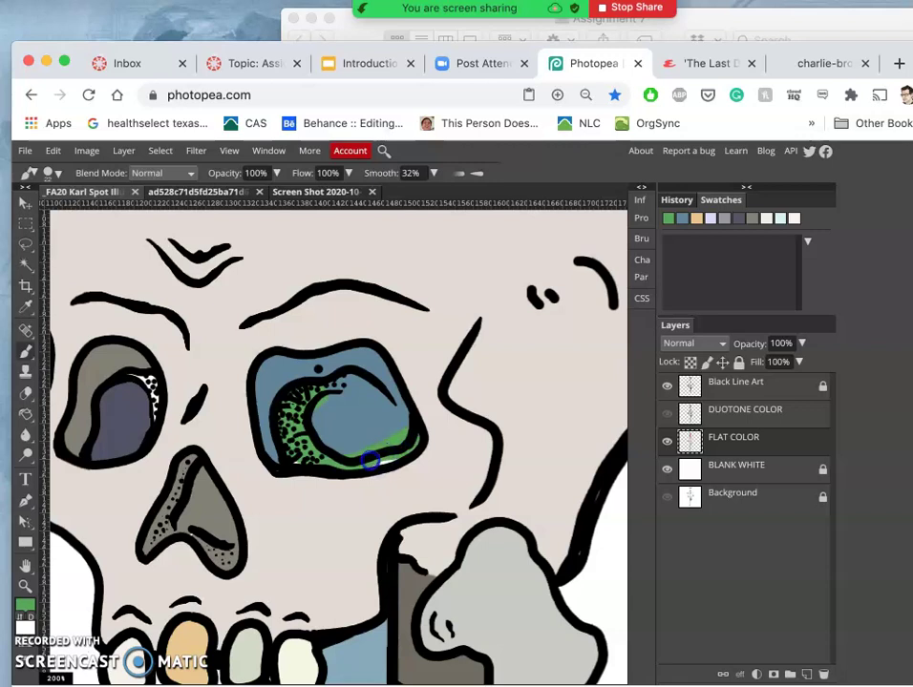
{"action": "mouse_move", "coordinate": [396, 450]}
{"action": "left_mouse_down"}
{"action": "mouse_move", "coordinate": [332, 450]}
{"action": "mouse_move", "coordinate": [302, 465]}
{"action": "mouse_move", "coordinate": [298, 457]}
{"action": "left_mouse_up"}
- Try to paint the dotted white area of the smaller, darker eye green with a 5 px brush
{"action": "left_click", "coordinate": [50, 175]}
{"action": "left_click_drag", "start_coordinate": [75, 205], "coordinate": [71, 211]}
{"action": "mouse_move", "coordinate": [131, 366]}
{"action": "left_mouse_down"}
{"action": "mouse_move", "coordinate": [127, 379]}
{"action": "mouse_move", "coordinate": [161, 394]}
{"action": "left_mouse_up"}
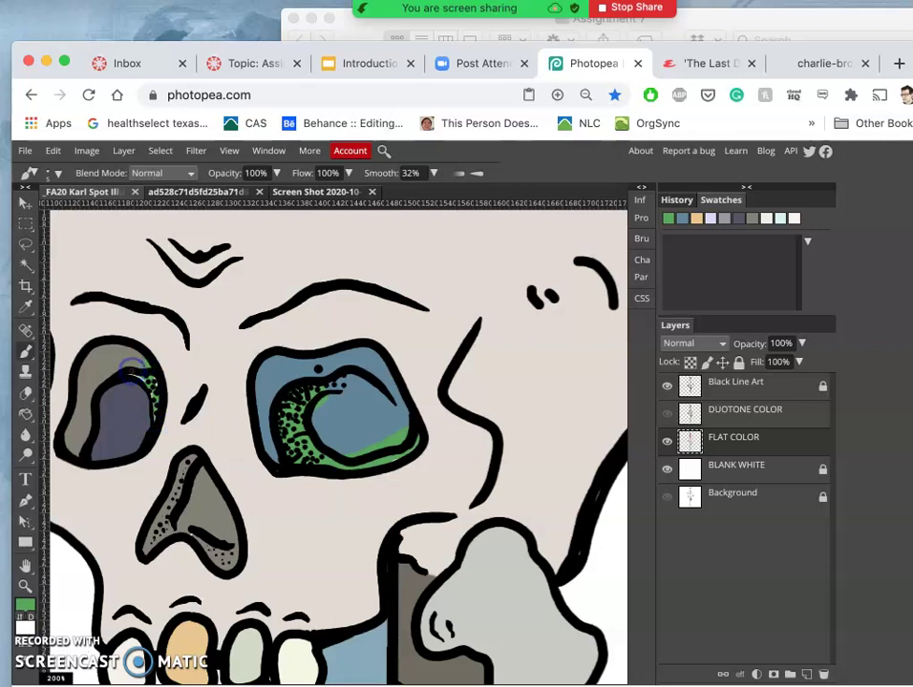
{"action": "scroll", "coordinate": [132, 376], "scroll_direction": "up", "scroll_amount": 5}
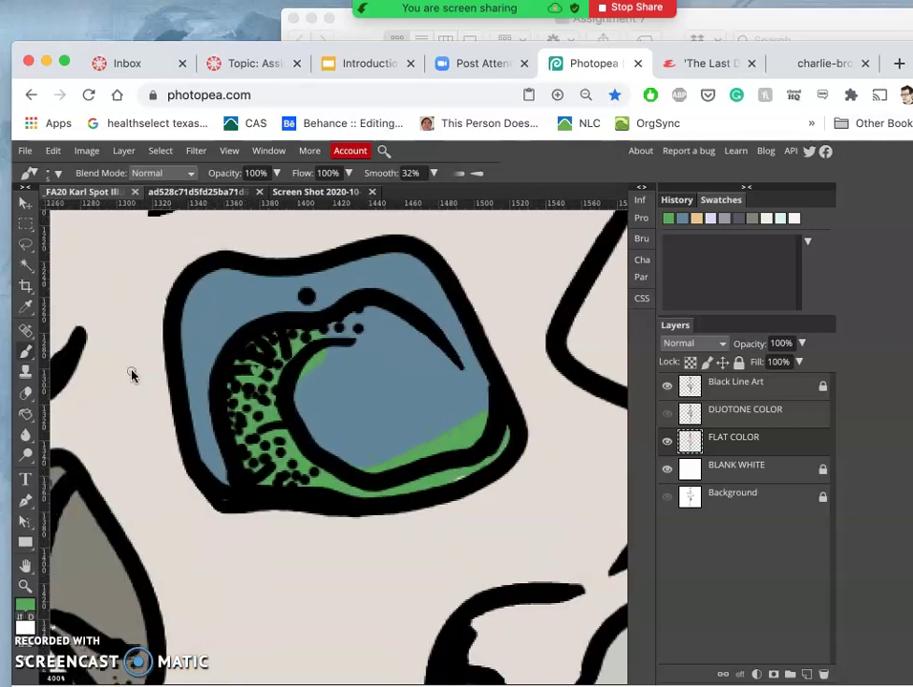
{"action": "left_click", "coordinate": [520, 379]}
{"action": "key", "text": "super+z"}
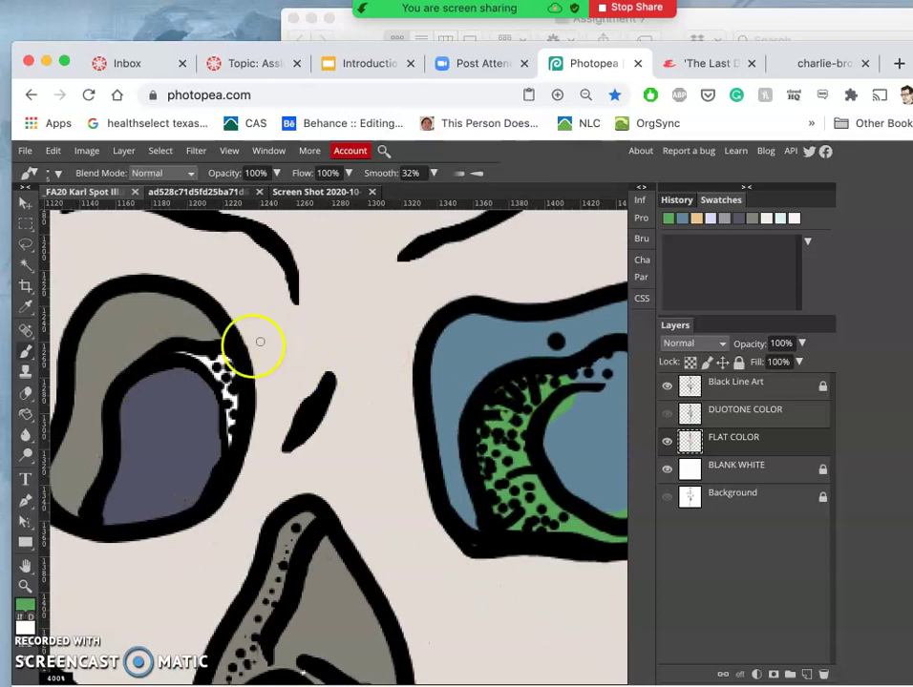
{"action": "left_click_drag", "start_coordinate": [175, 360], "coordinate": [241, 381]}
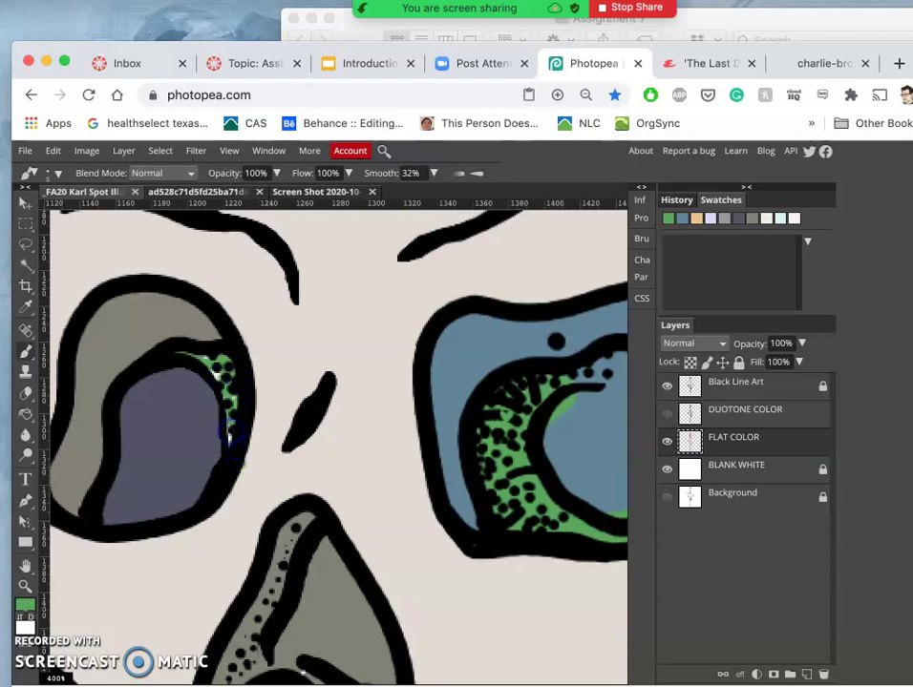
- Undo the green brush strokes in the smaller eye and outline its dotted white area with the Lasso tool
{"action": "left_click", "coordinate": [26, 243]}
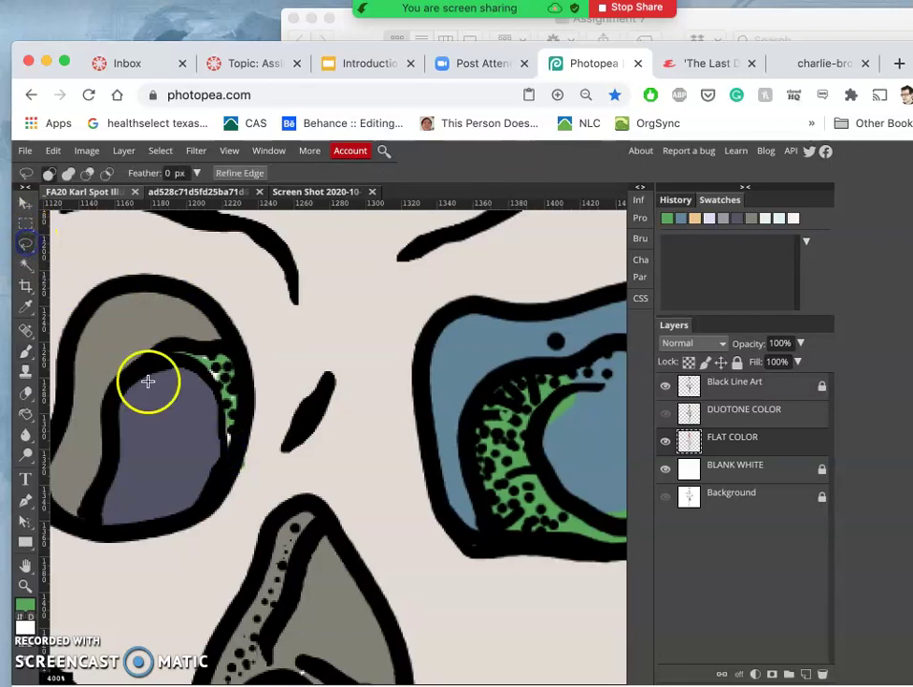
{"action": "key", "text": "ctrl+z"}
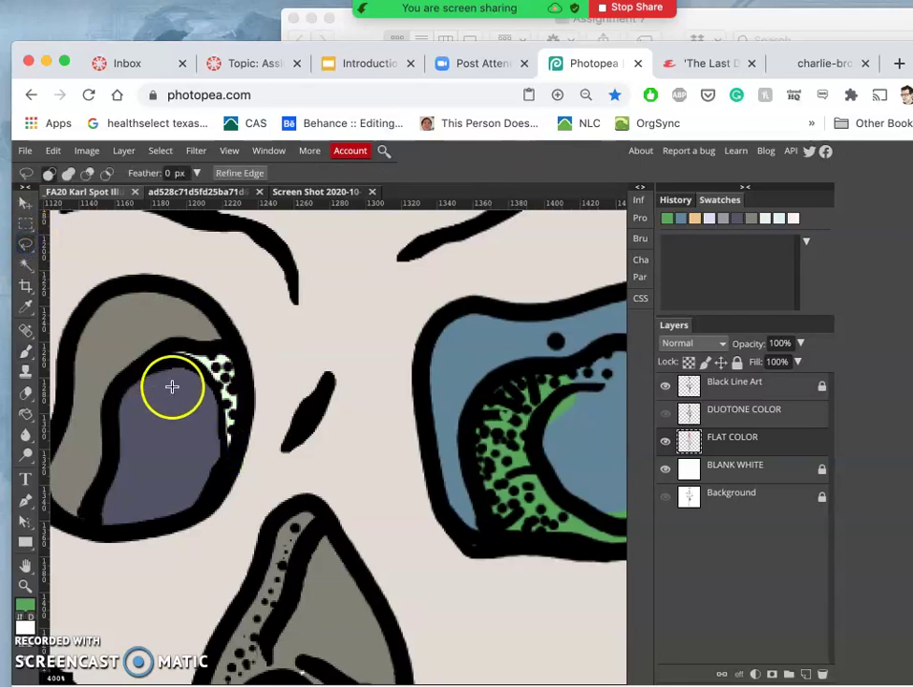
{"action": "left_click", "coordinate": [219, 348]}
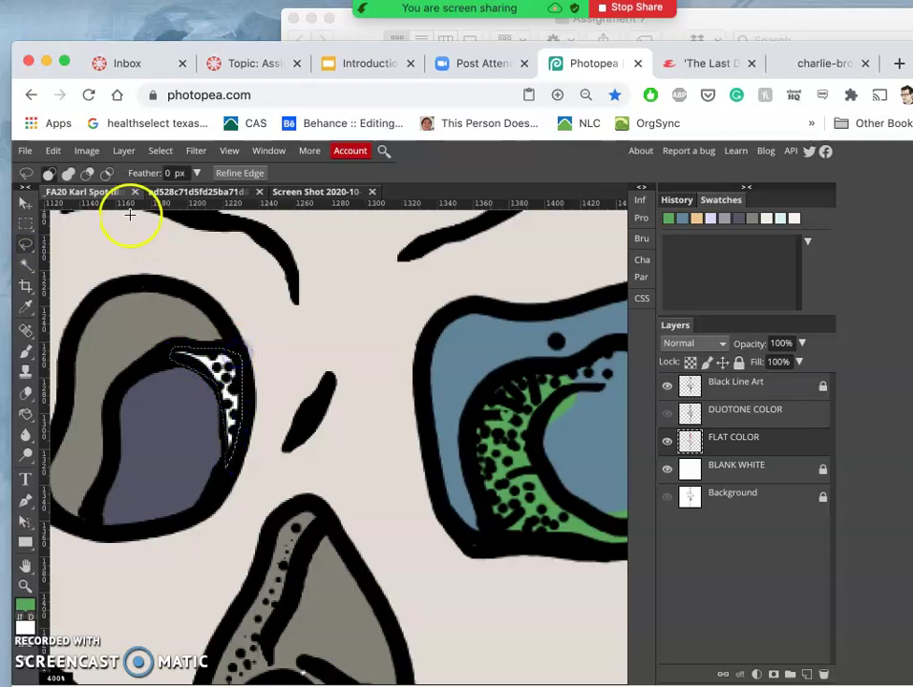
- Fill the lassoed dotted area of the smaller eye with the green foreground color and clear the selection
{"action": "left_click", "coordinate": [52, 151]}
{"action": "left_click", "coordinate": [66, 368]}
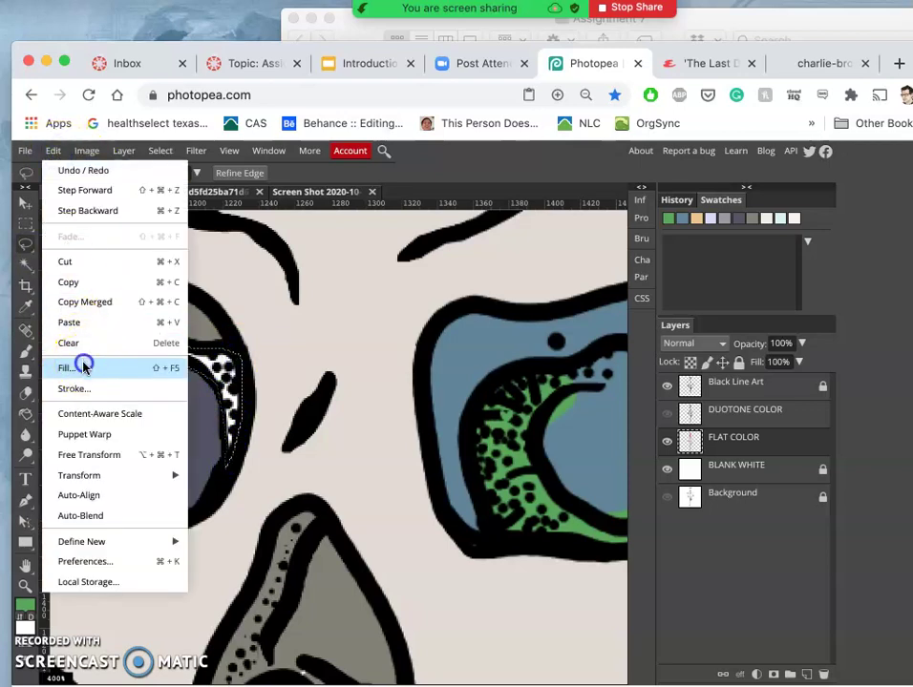
{"action": "left_click", "coordinate": [194, 287]}
{"action": "left_click", "coordinate": [191, 276]}
{"action": "left_click", "coordinate": [242, 350]}
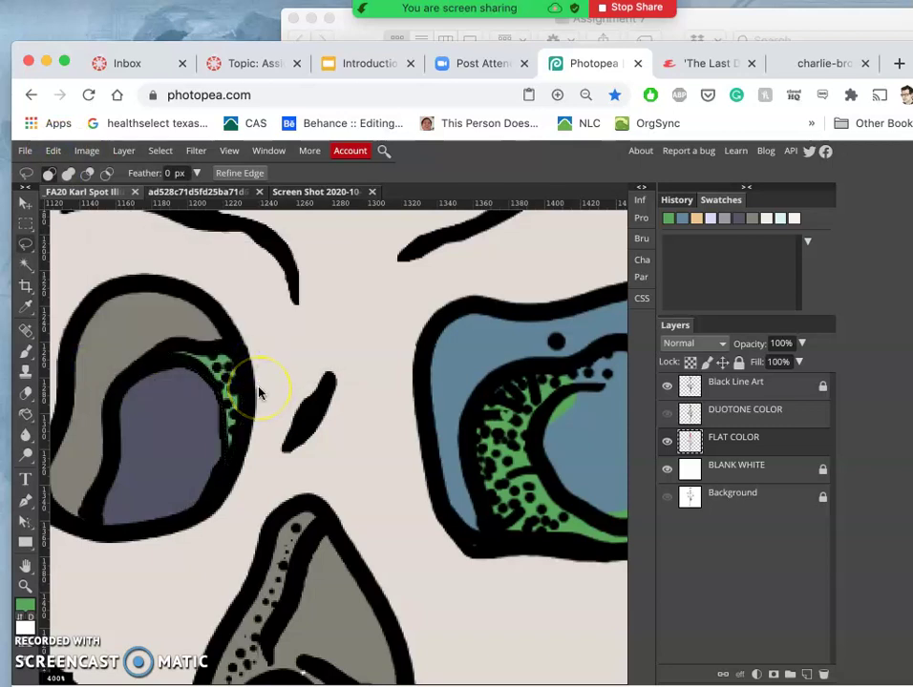
- Compare the recolored eyes with the DUOTONE COLOR layer shown and hidden
{"action": "scroll", "coordinate": [258, 391], "scroll_direction": "down", "scroll_amount": 6}
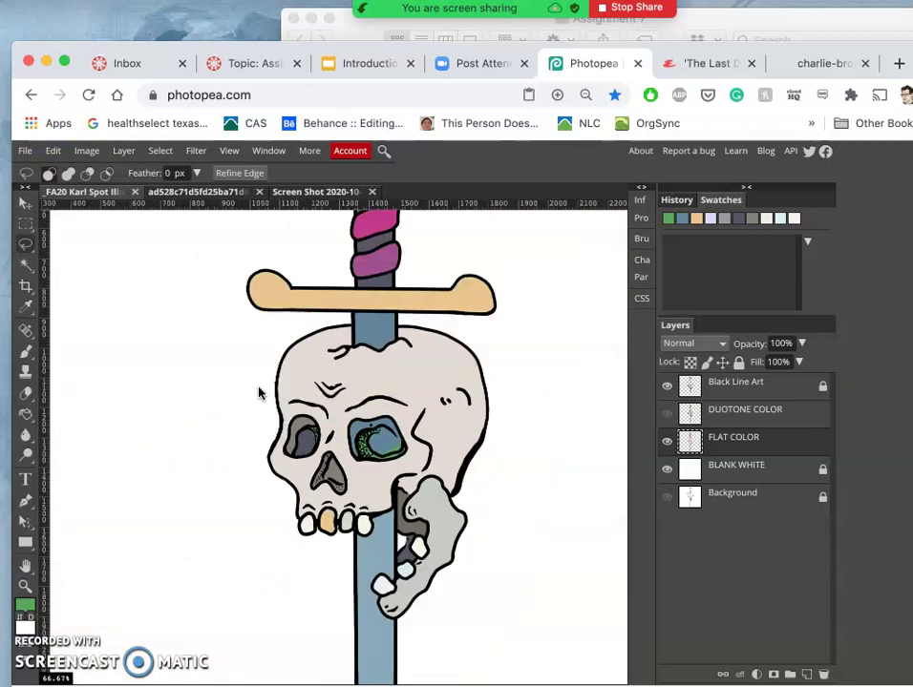
{"action": "left_click", "coordinate": [666, 413]}
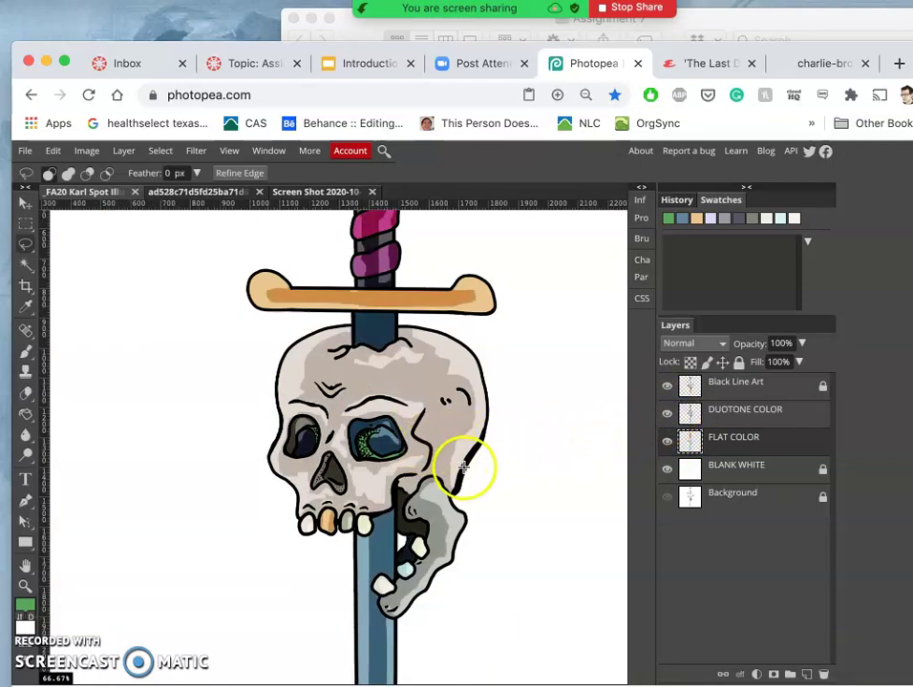
{"action": "scroll", "coordinate": [373, 439], "scroll_direction": "up", "scroll_amount": 5}
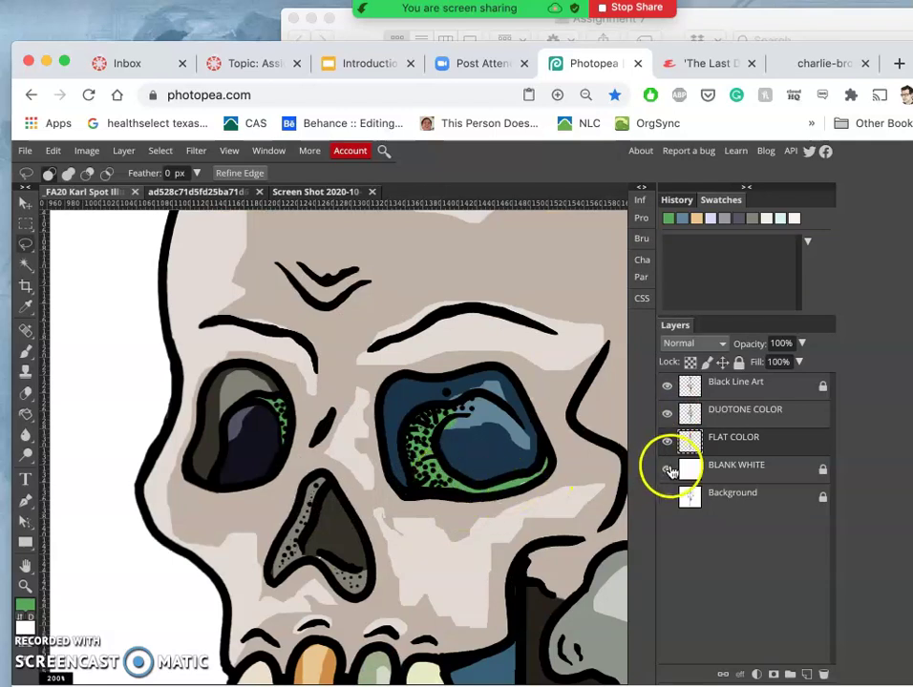
{"action": "left_click", "coordinate": [667, 415]}
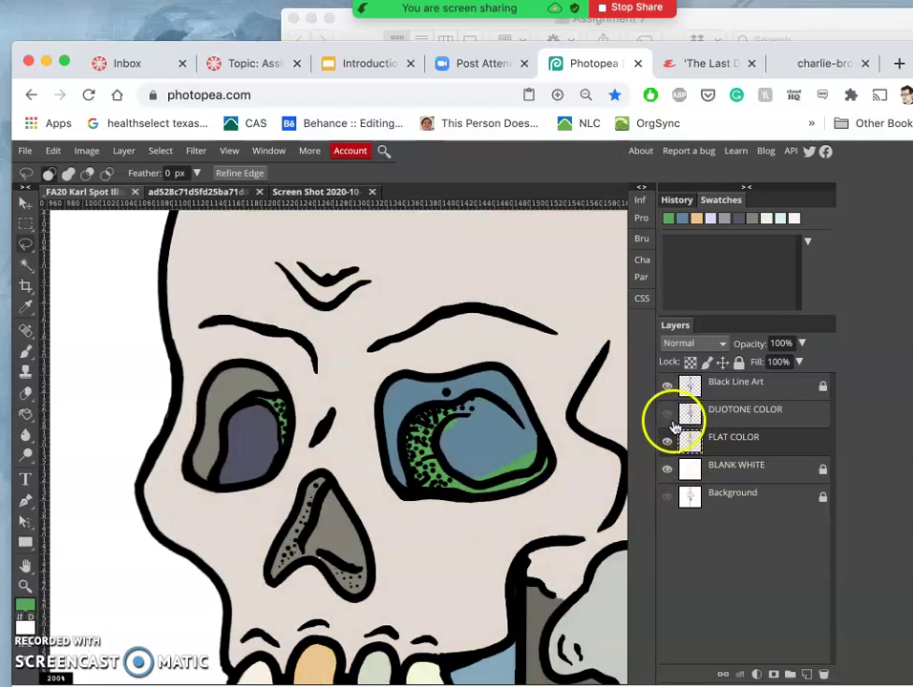
- Select all green eye areas on FLAT COLOR using the Magic Wand with Contiguous off, and copy them to a new layer
{"action": "left_click", "coordinate": [27, 264]}
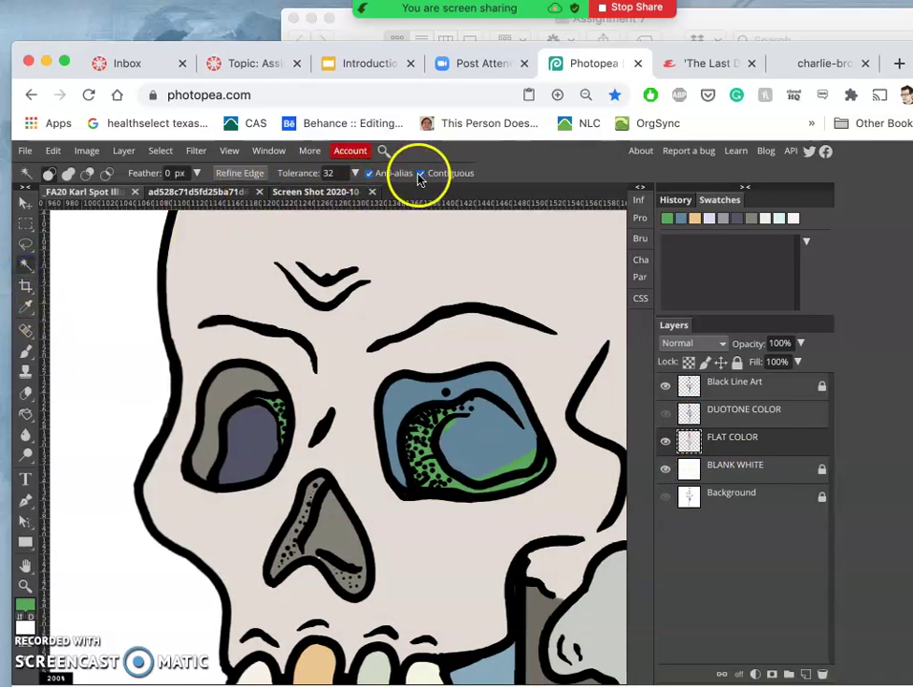
{"action": "mouse_move", "coordinate": [499, 468]}
{"action": "left_mouse_down"}
{"action": "mouse_move", "coordinate": [523, 465]}
{"action": "mouse_move", "coordinate": [344, 463]}
{"action": "left_mouse_up"}
{"action": "key", "text": "ctrl+j"}
- Show the DUOTONE COLOR layer, hide FLAT COLOR, and make the layer with the copied green areas active
{"action": "left_click", "coordinate": [742, 436]}
{"action": "left_click", "coordinate": [660, 421]}
{"action": "left_click", "coordinate": [728, 417]}
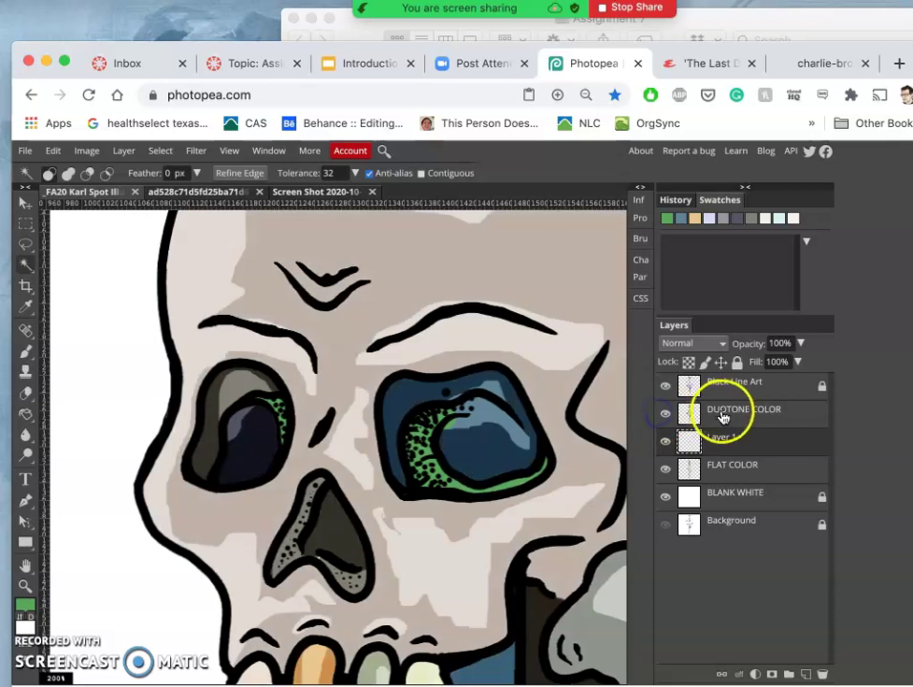
{"action": "left_click", "coordinate": [667, 467]}
{"action": "left_click", "coordinate": [724, 436]}
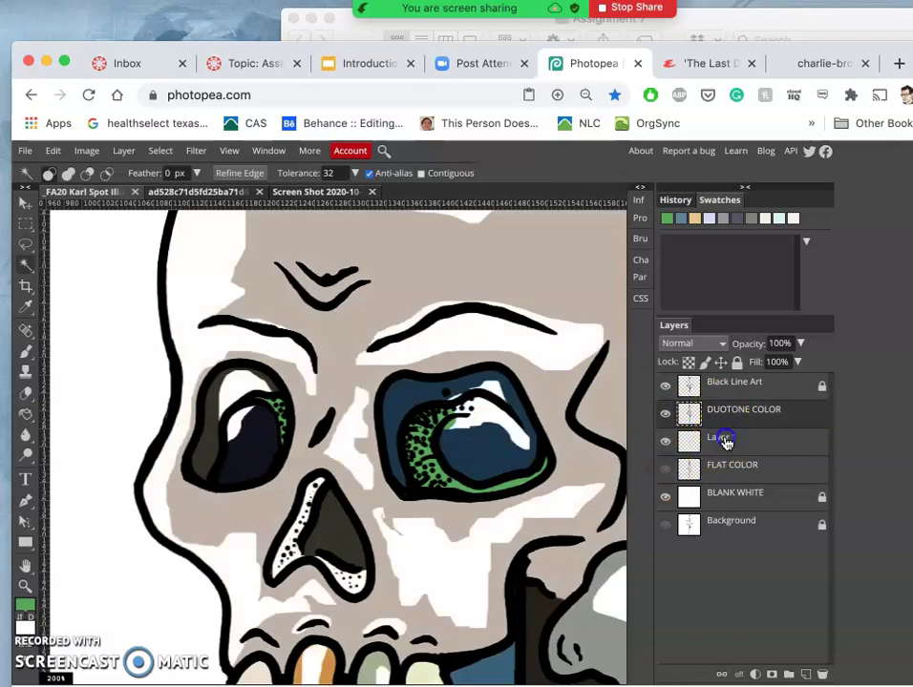
- Darken the copied green eye areas with a Levels adjustment by shifting the midtones toward the highlights
{"action": "left_click", "coordinate": [91, 150]}
{"action": "mouse_move", "coordinate": [167, 170]}
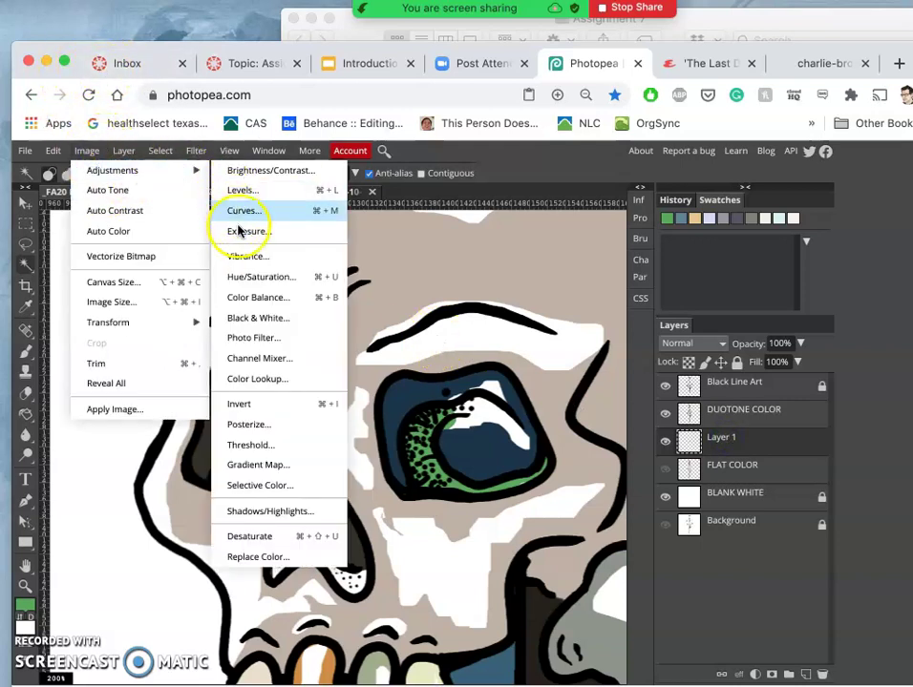
{"action": "left_click", "coordinate": [243, 190]}
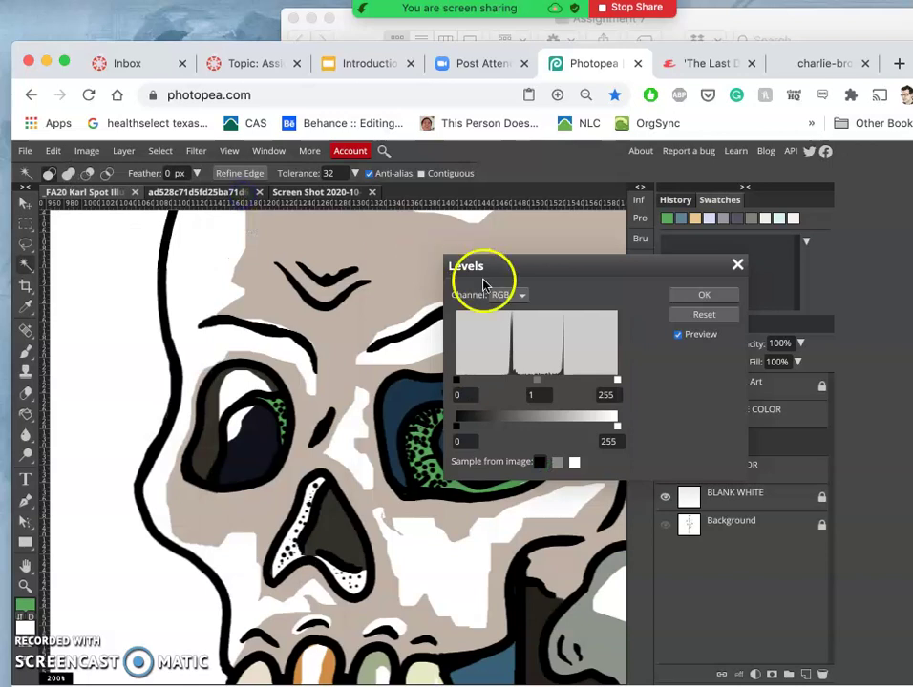
{"action": "left_click_drag", "start_coordinate": [535, 383], "coordinate": [563, 383]}
{"action": "left_click", "coordinate": [701, 294]}
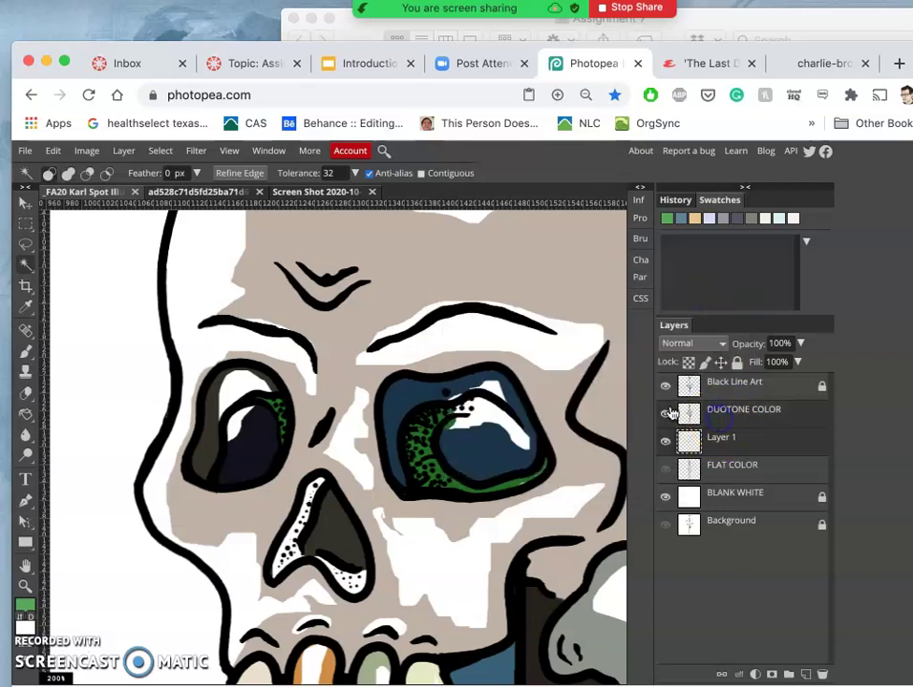
- Merge the darkened green layer with DUOTONE COLOR and make the FLAT COLOR layer visible again
{"action": "left_click", "coordinate": [126, 151]}
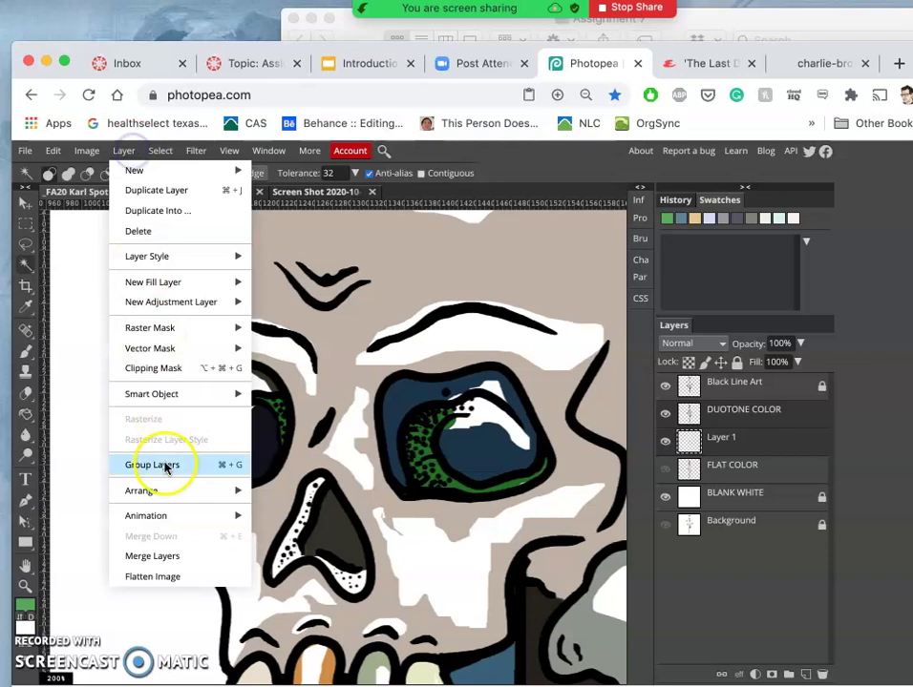
{"action": "left_click", "coordinate": [157, 556]}
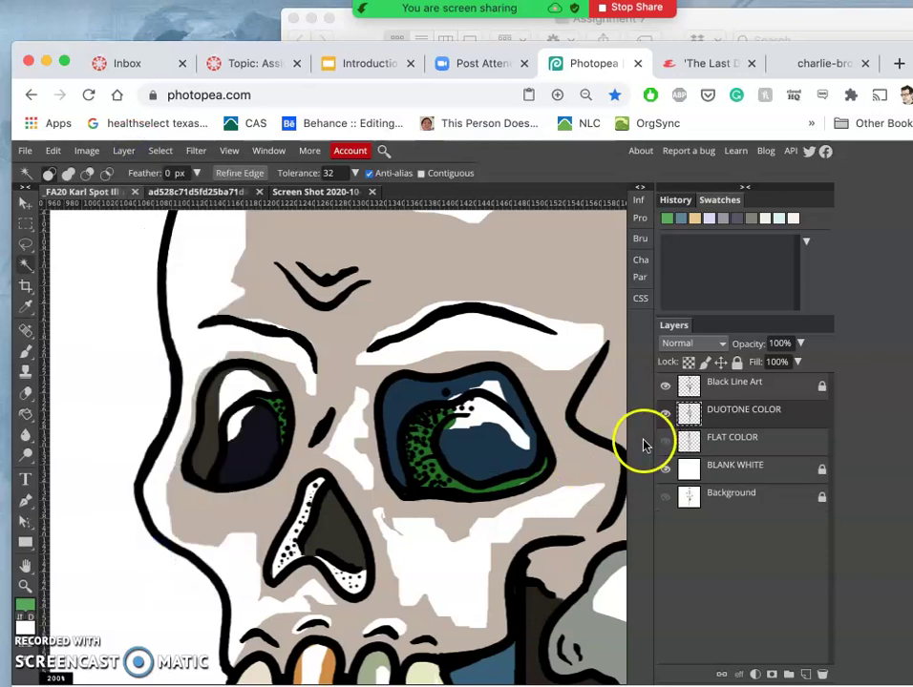
{"action": "scroll", "coordinate": [505, 407], "scroll_direction": "down", "scroll_amount": 3}
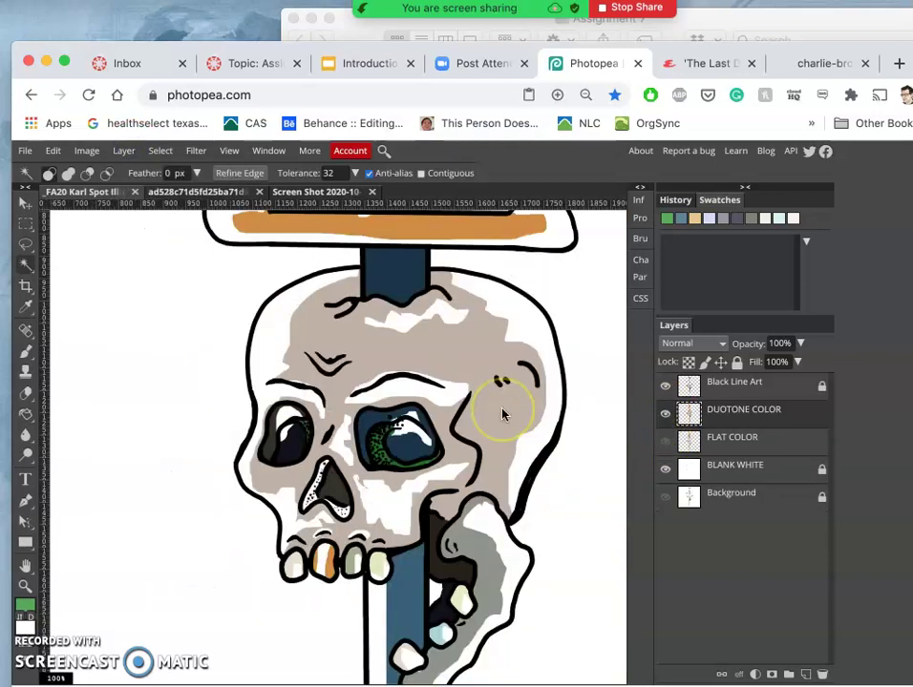
{"action": "left_click", "coordinate": [665, 441]}
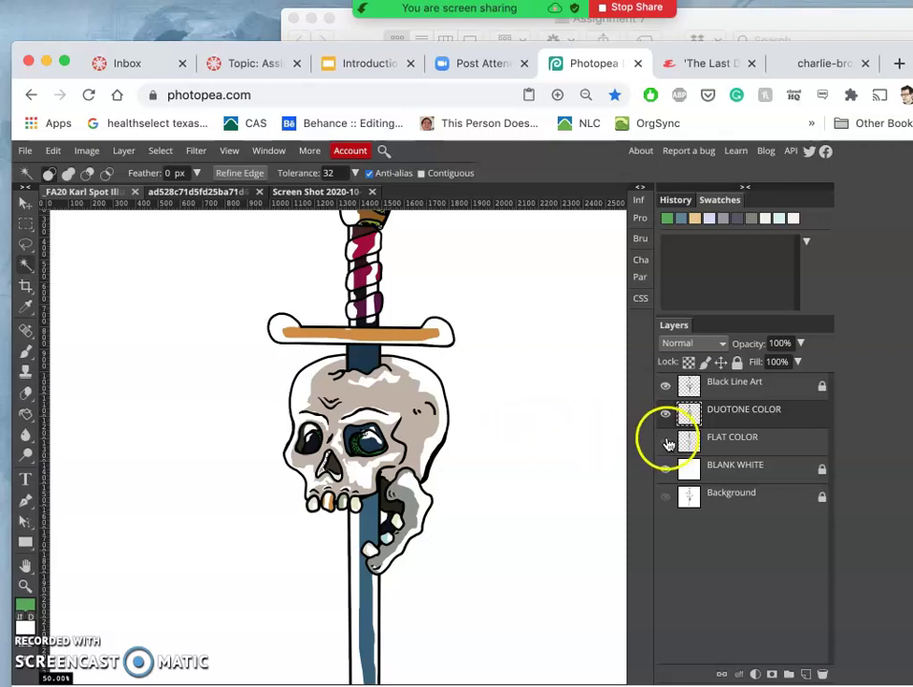
{"action": "left_click", "coordinate": [666, 442]}
{"action": "left_click", "coordinate": [667, 442]}
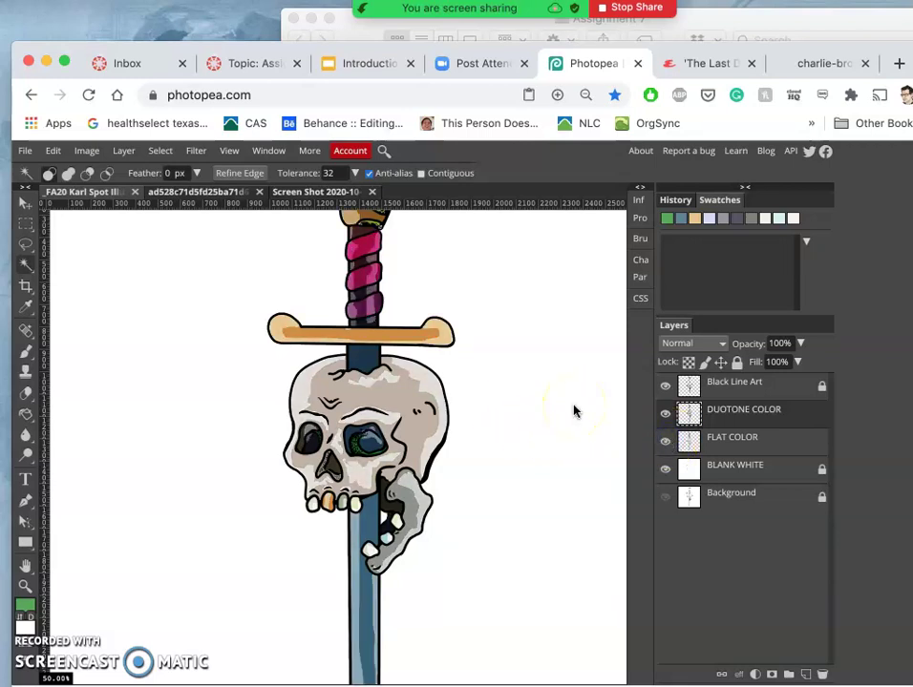
{"action": "scroll", "coordinate": [585, 387], "scroll_direction": "down", "scroll_amount": 1}
{"action": "left_click", "coordinate": [744, 446]}
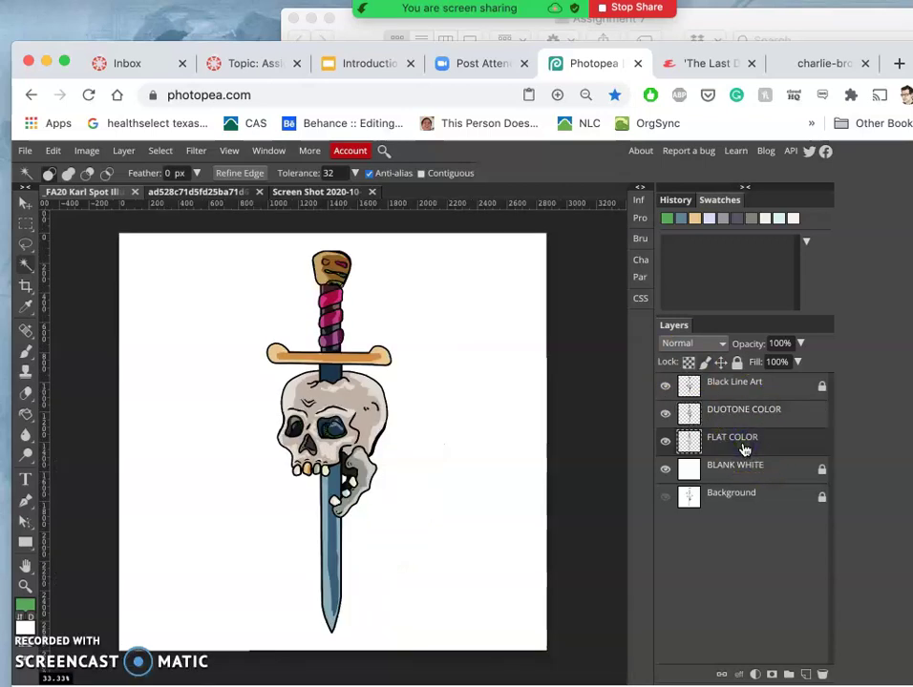
{"action": "double_click", "coordinate": [752, 413]}
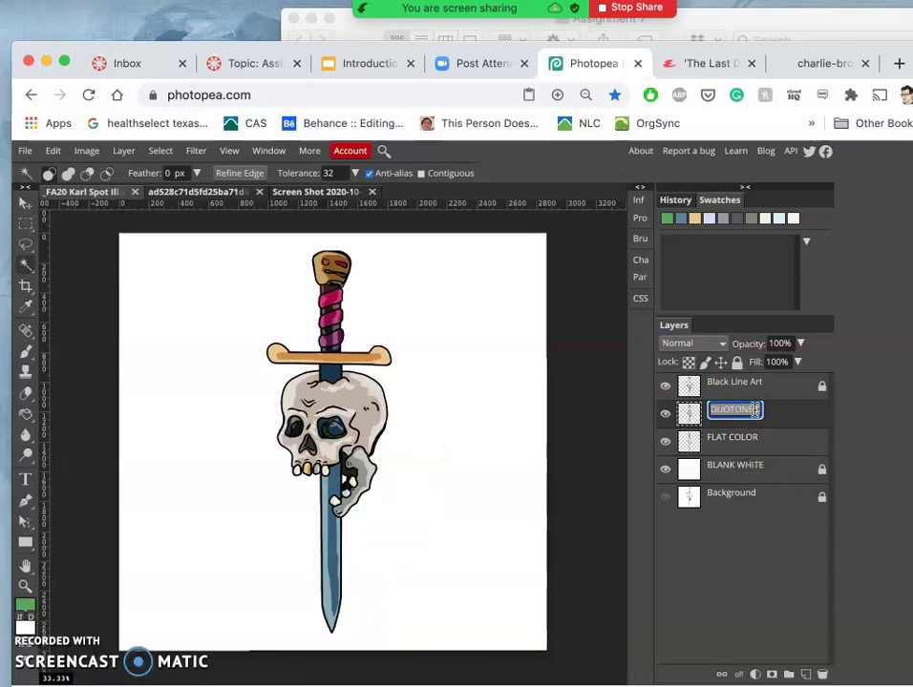
{"action": "left_click", "coordinate": [752, 409]}
{"action": "double_click", "coordinate": [750, 410]}
{"action": "key", "text": "Return"}
- Duplicate the FLAT COLOR layer and rename the copy DUOTONE LIGHT
{"action": "left_click", "coordinate": [768, 436]}
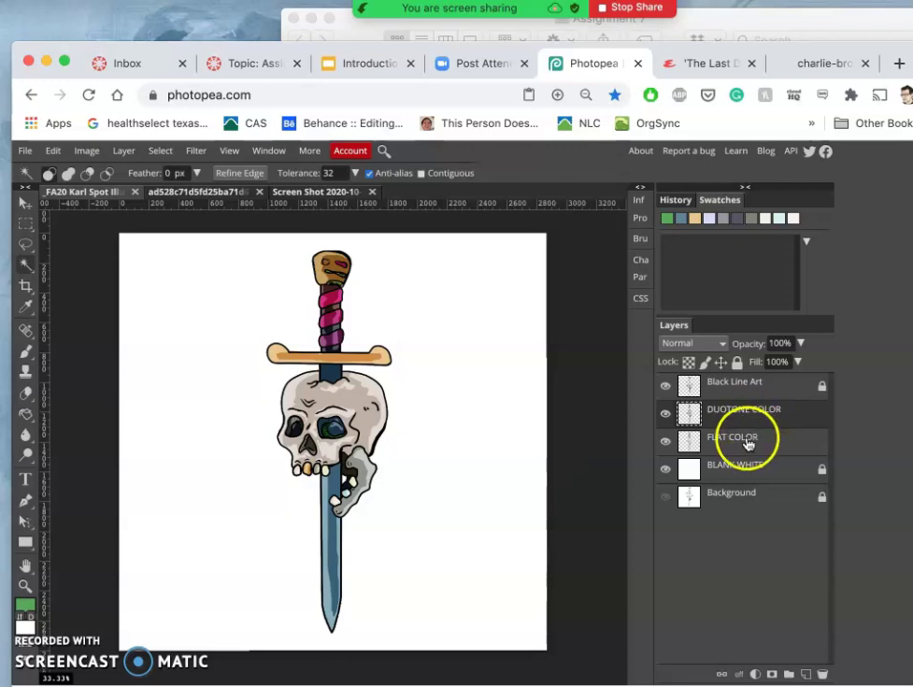
{"action": "key", "text": "super+j"}
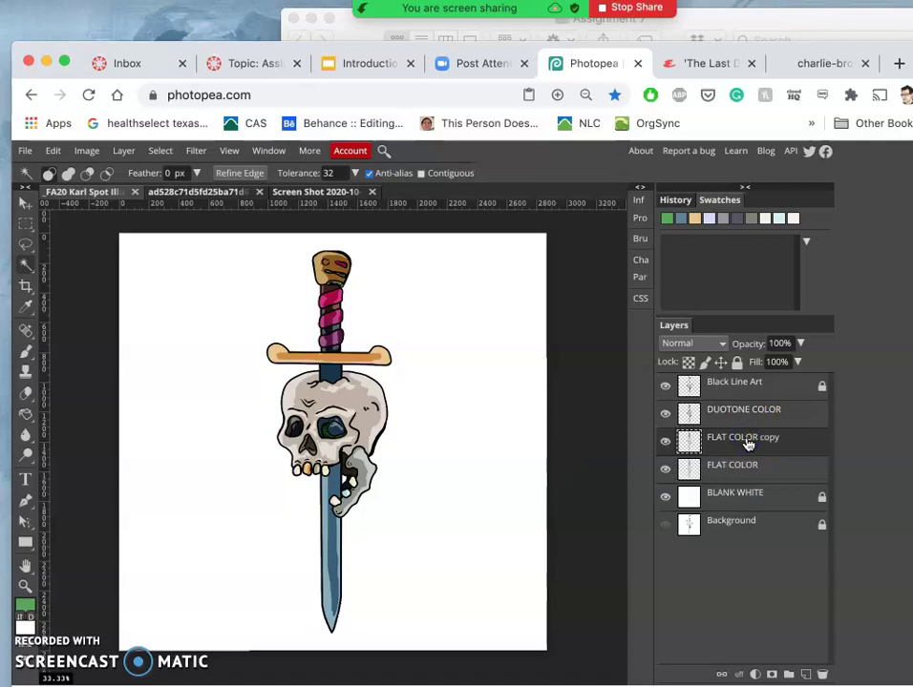
{"action": "double_click", "coordinate": [748, 439]}
{"action": "type", "text": "D"}
{"action": "type", "text": "UOTONE LIGHT"}
{"action": "left_click", "coordinate": [782, 466]}
- Lighten the DUOTONE LIGHT layer with a Levels adjustment, setting the midtone value to 1.95
{"action": "left_click", "coordinate": [86, 150]}
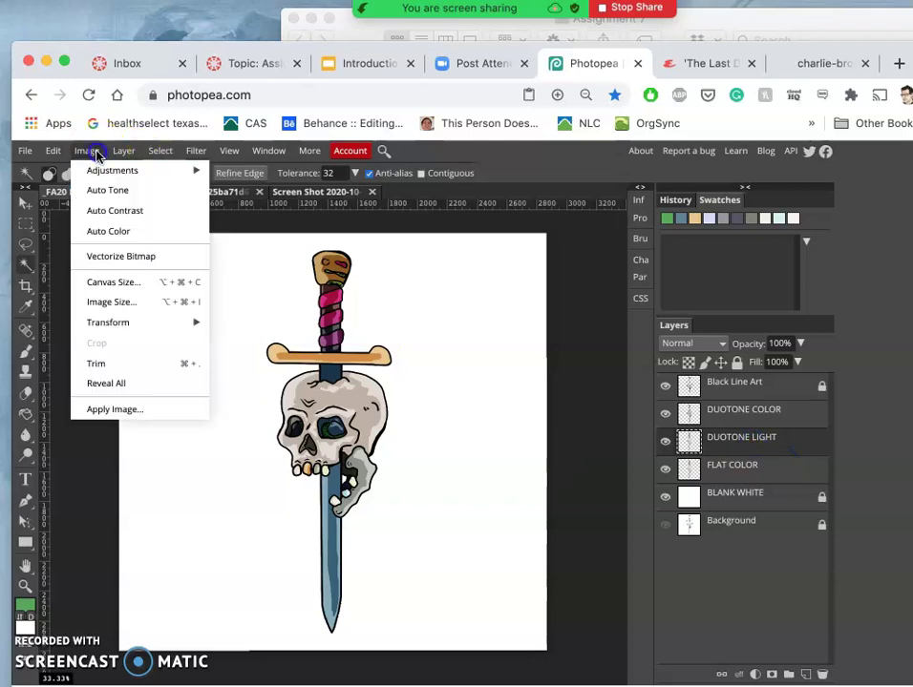
{"action": "mouse_move", "coordinate": [97, 172]}
{"action": "left_click", "coordinate": [237, 185]}
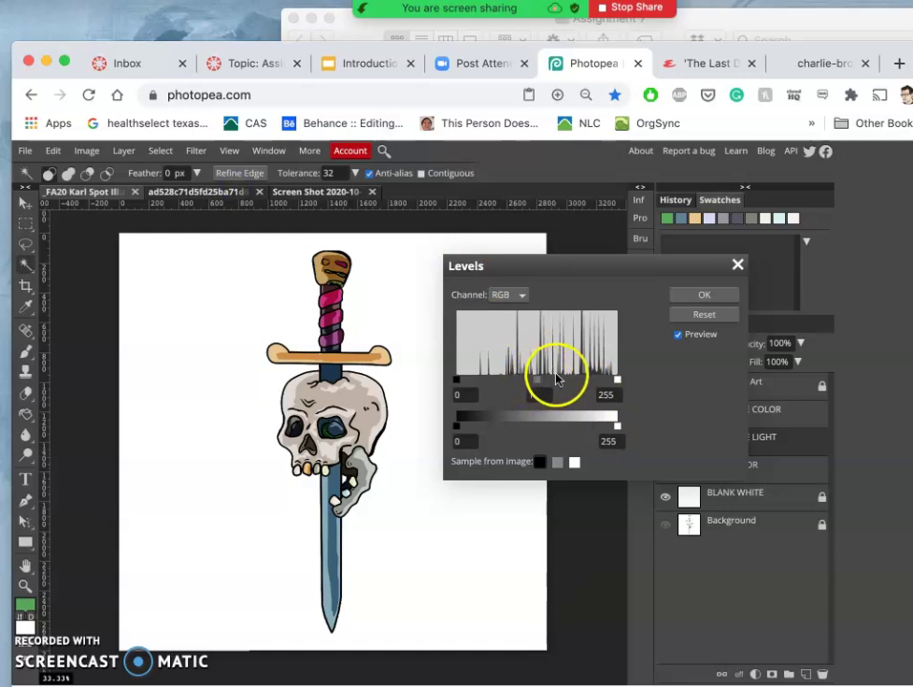
{"action": "left_click", "coordinate": [536, 384]}
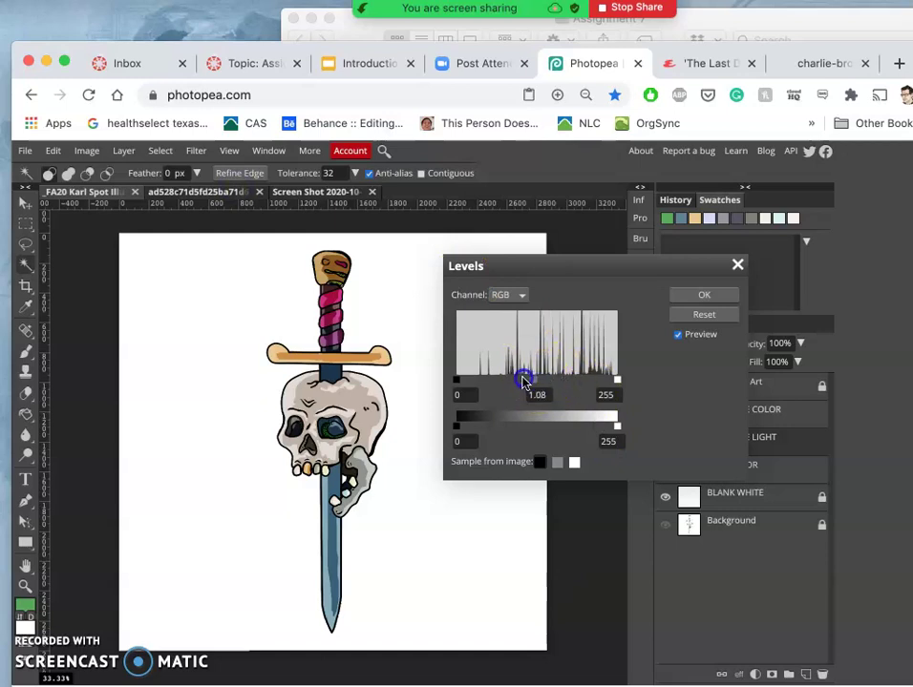
{"action": "left_click_drag", "start_coordinate": [523, 381], "coordinate": [515, 380]}
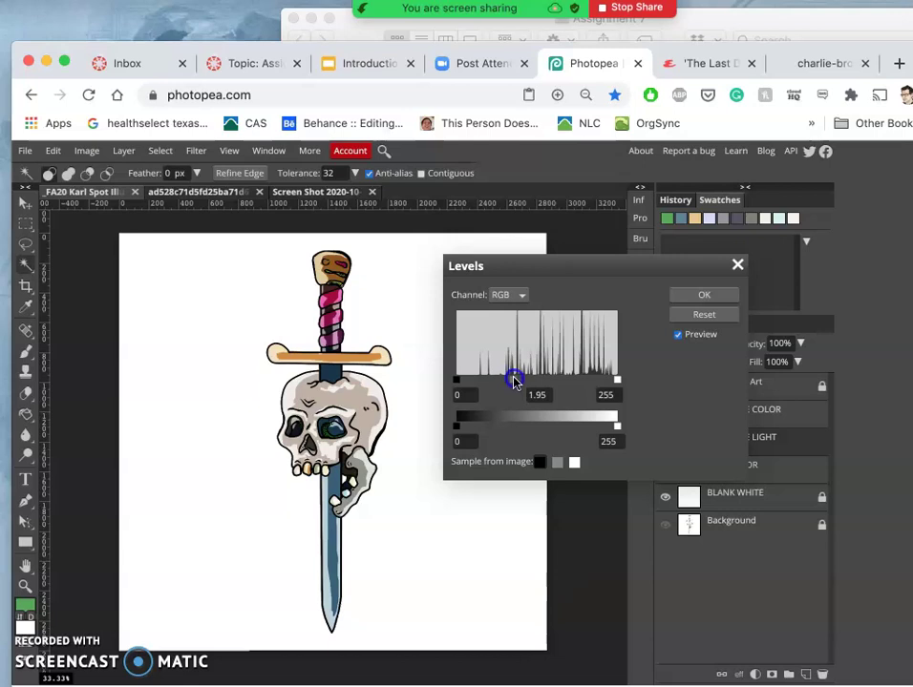
{"action": "left_click", "coordinate": [704, 294]}
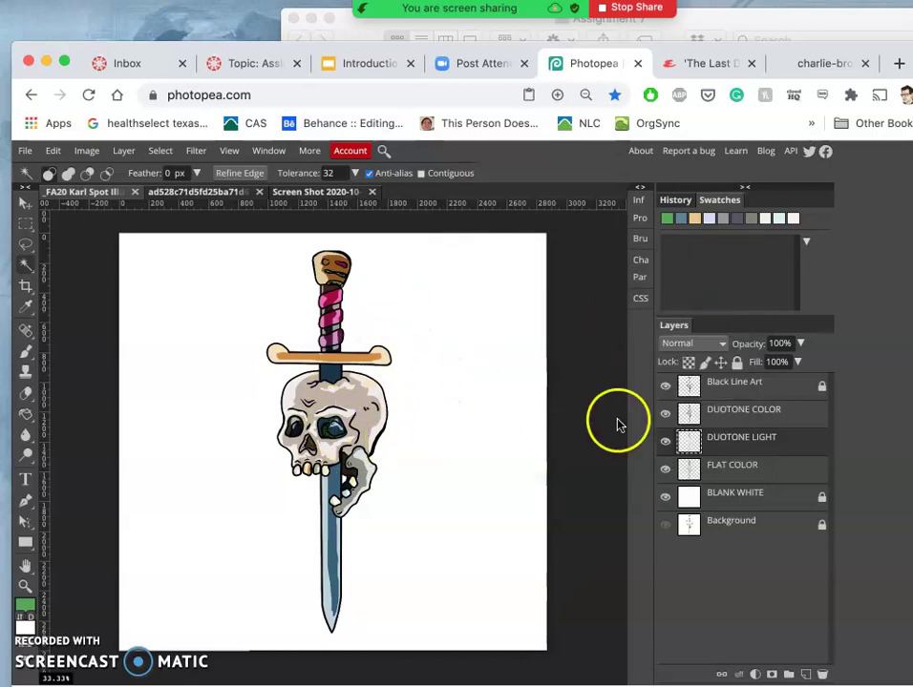
- Compare the artwork with the DUOTONE LIGHT and DUOTONE COLOR layers hidden and shown, and examine the skull and sword shading up close
{"action": "left_click", "coordinate": [665, 442]}
{"action": "left_click", "coordinate": [665, 442]}
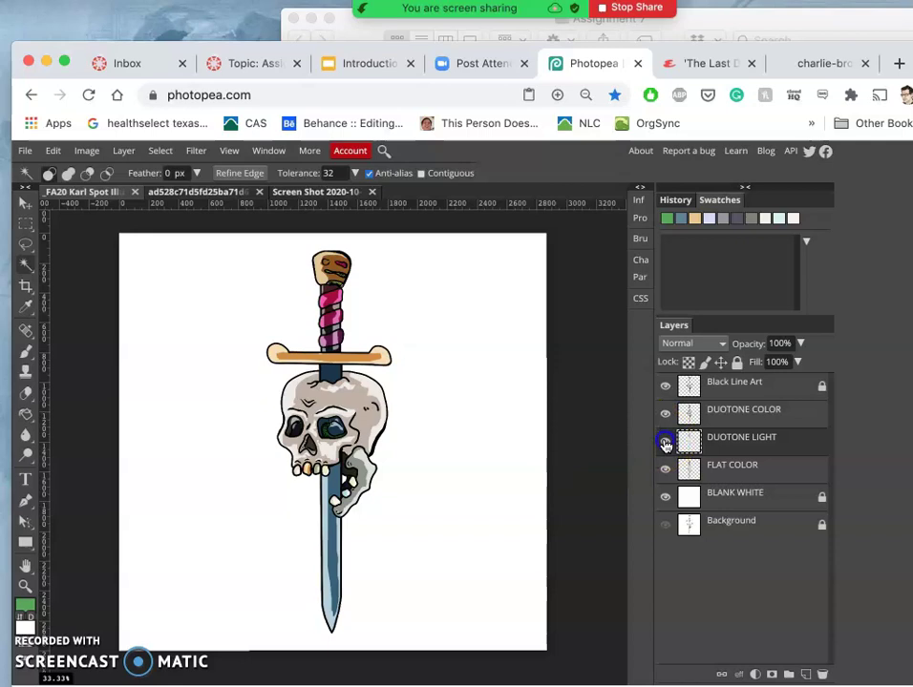
{"action": "left_click", "coordinate": [665, 413]}
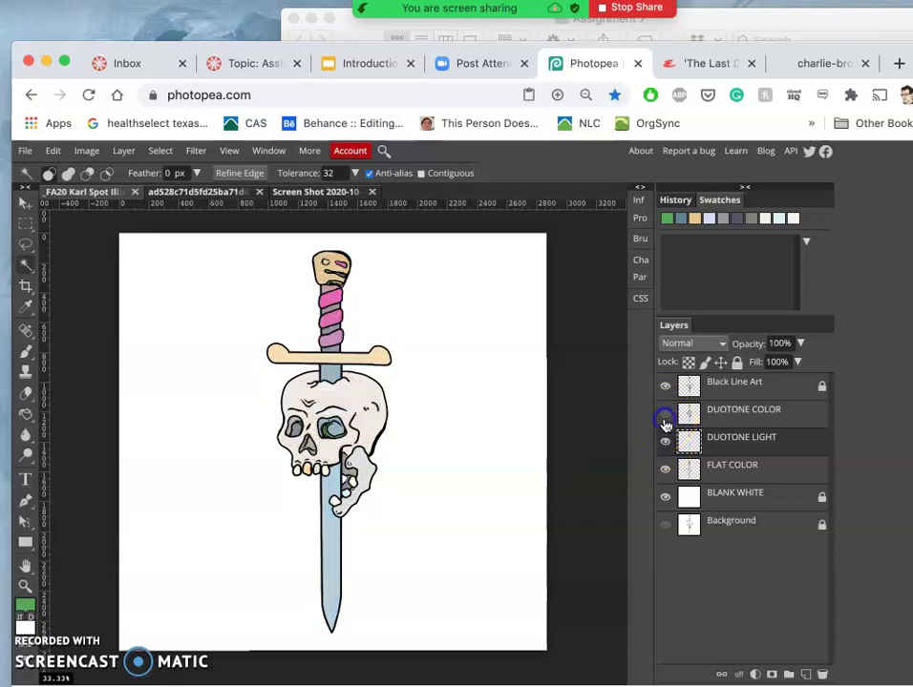
{"action": "mouse_move", "coordinate": [665, 468]}
{"action": "left_mouse_down"}
{"action": "mouse_move", "coordinate": [679, 463]}
{"action": "mouse_move", "coordinate": [665, 449]}
{"action": "left_mouse_up"}
{"action": "left_click", "coordinate": [665, 417]}
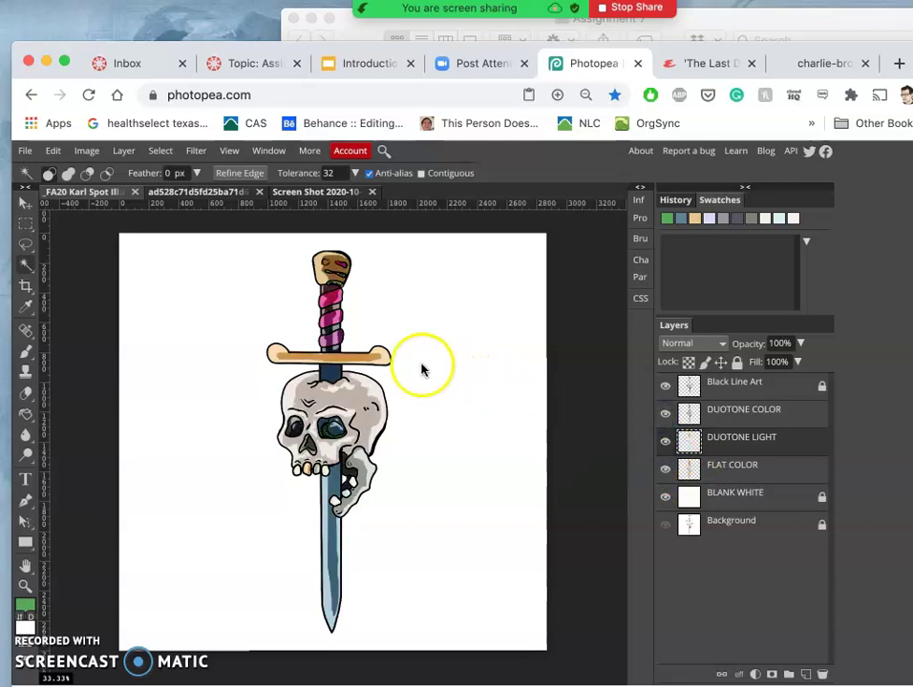
{"action": "key", "text": "super+1"}
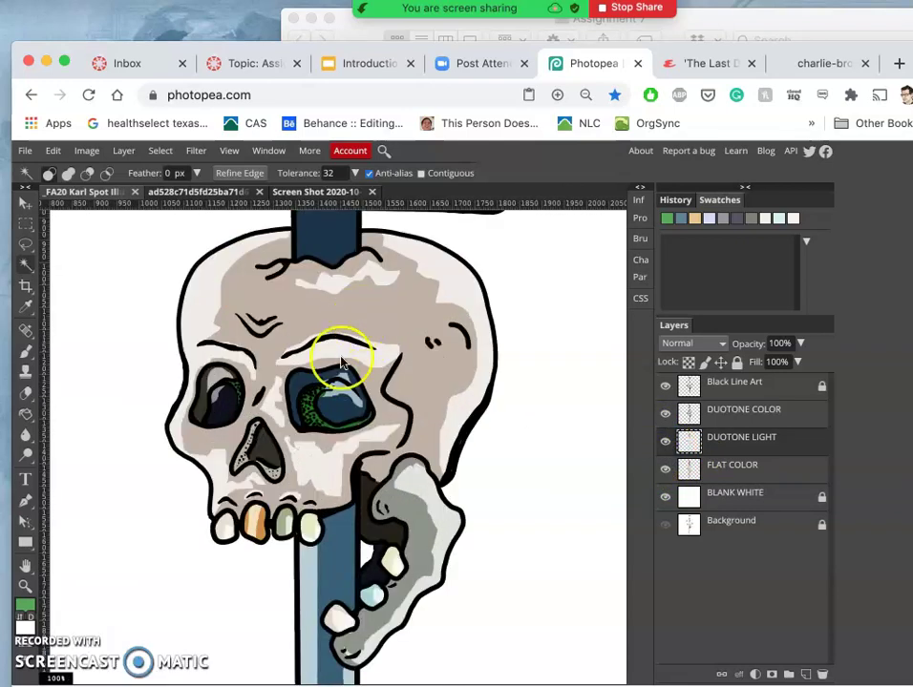
{"action": "scroll", "coordinate": [350, 468], "scroll_direction": "down", "scroll_amount": 4}
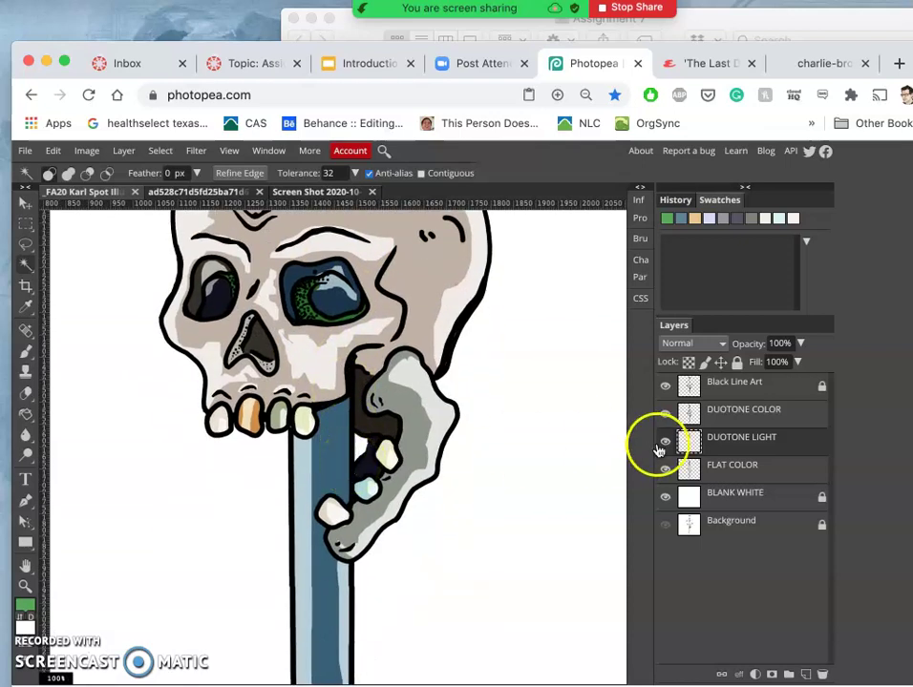
{"action": "scroll", "coordinate": [411, 491], "scroll_direction": "up", "scroll_amount": 1}
{"action": "scroll", "coordinate": [410, 500], "scroll_direction": "up", "scroll_amount": 10}
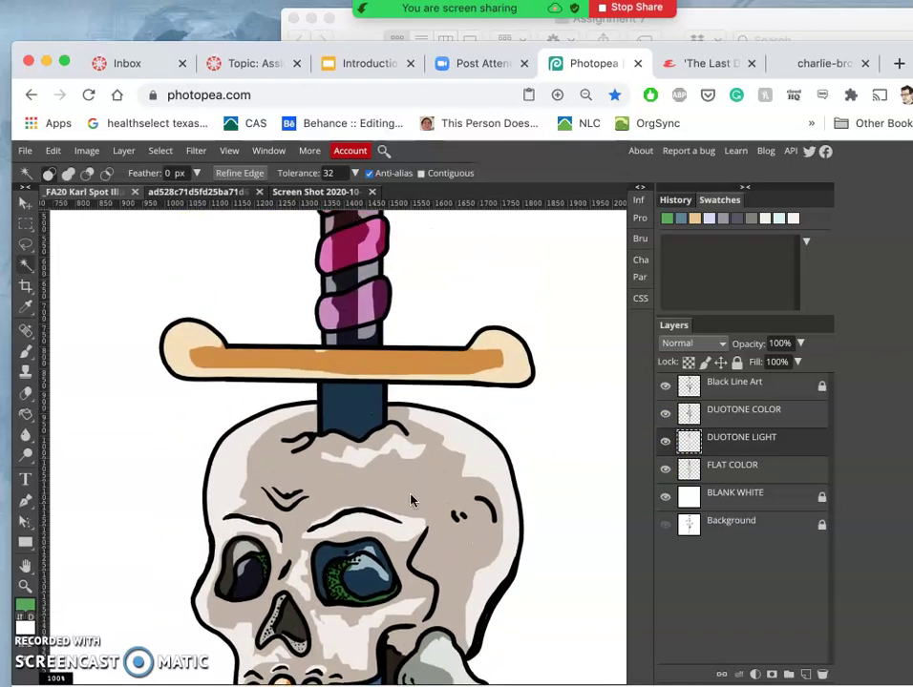
- Group the DUOTONE COLOR and DUOTONE LIGHT layers into a folder named HARD EDGE DUOTONE
{"action": "key", "text": "super+0"}
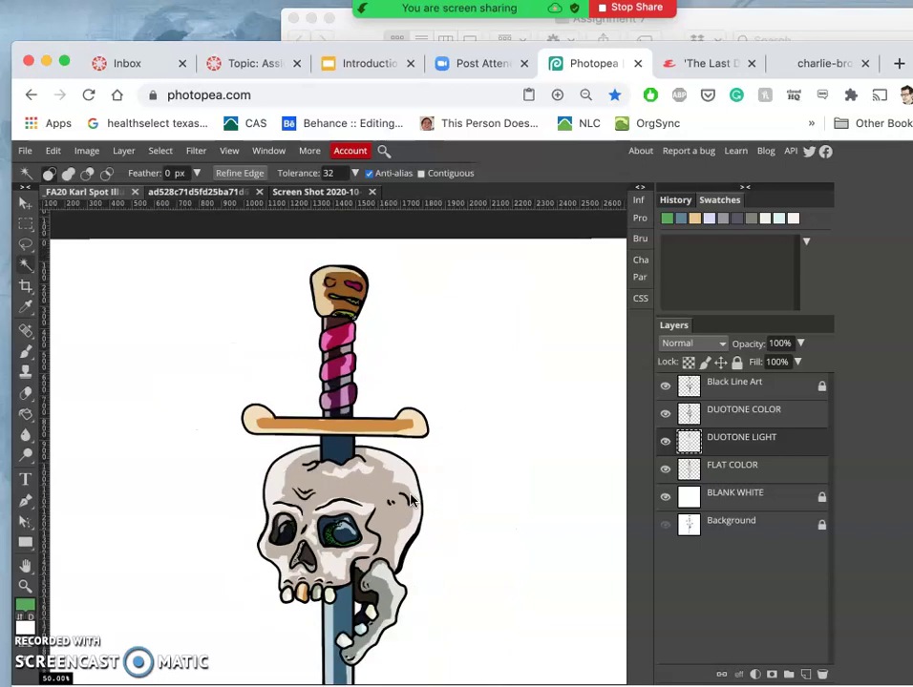
{"action": "left_click", "coordinate": [733, 420], "text": "shift"}
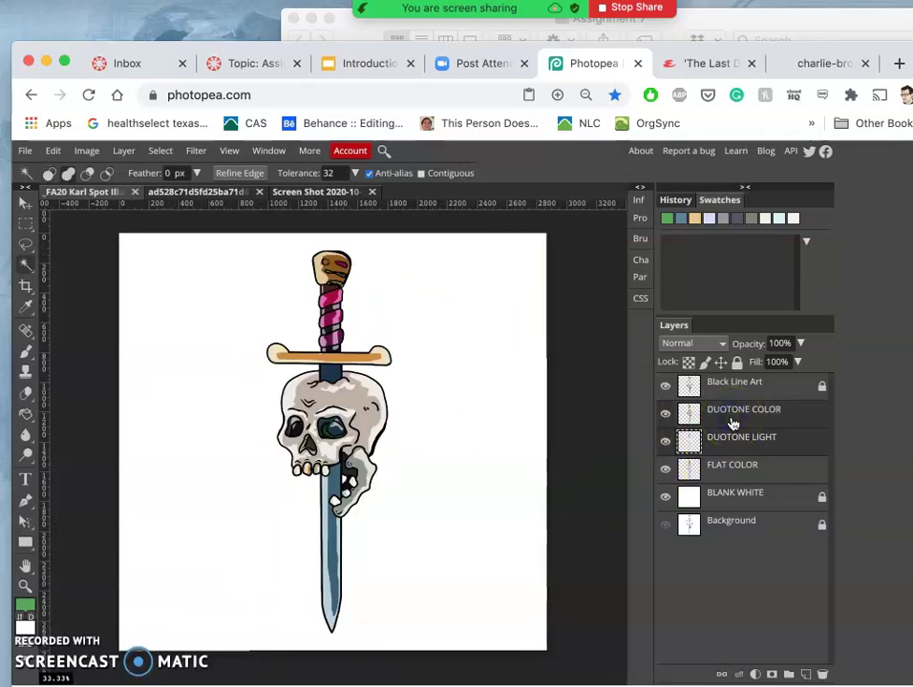
{"action": "left_click", "coordinate": [789, 673]}
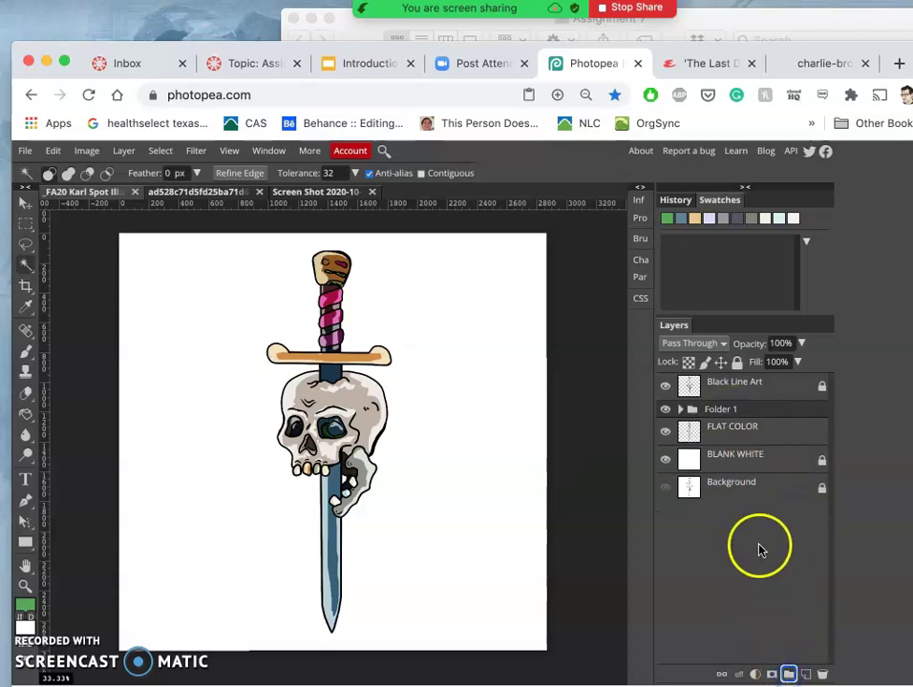
{"action": "double_click", "coordinate": [718, 409]}
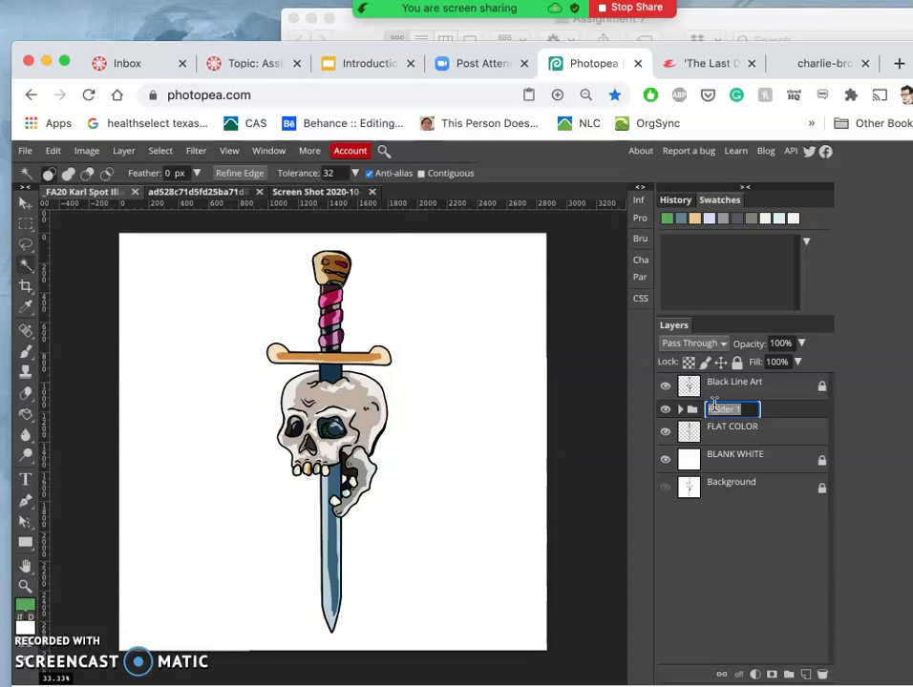
{"action": "type", "text": "HARD EDGE DUOTONE"}
{"action": "key", "text": "Return"}
- Compare the artwork with the HARD EDGE DUOTONE folder hidden and shown, and duplicate the folder
{"action": "left_click", "coordinate": [666, 411]}
{"action": "double_click", "coordinate": [665, 410]}
{"action": "left_click", "coordinate": [667, 411]}
{"action": "left_click", "coordinate": [666, 411]}
{"action": "left_click", "coordinate": [666, 411]}
{"action": "left_click", "coordinate": [723, 412]}
{"action": "key", "text": "super+j"}
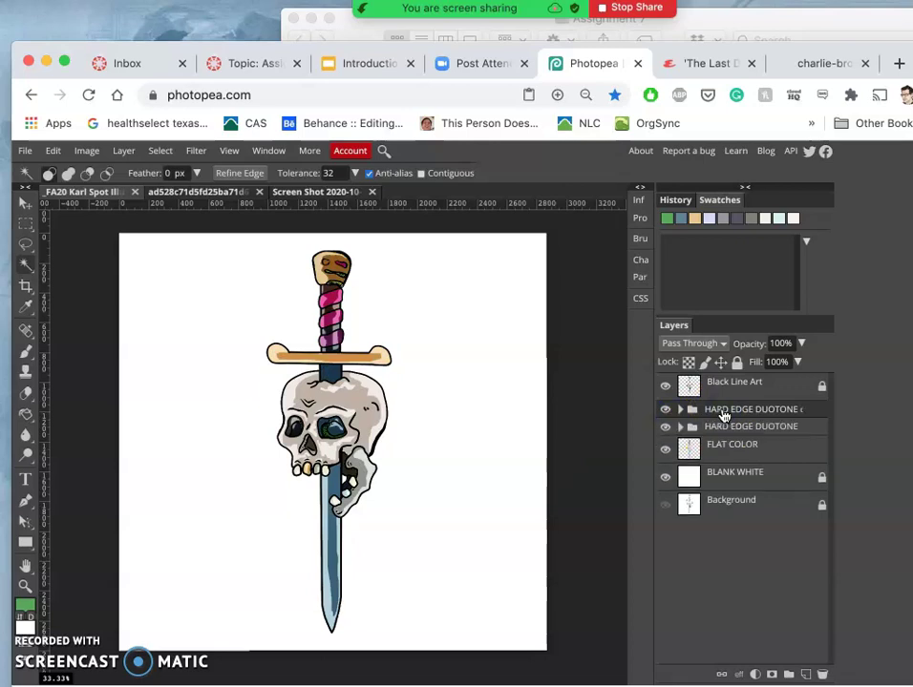
- Rename the duplicated folder SOFT EDGE DUOTONE
{"action": "mouse_move", "coordinate": [722, 415]}
{"action": "left_mouse_down"}
{"action": "mouse_move", "coordinate": [683, 406]}
{"action": "mouse_move", "coordinate": [672, 426]}
{"action": "mouse_move", "coordinate": [736, 411]}
{"action": "left_mouse_up"}
{"action": "double_click", "coordinate": [736, 411]}
{"action": "left_click", "coordinate": [735, 410]}
{"action": "left_click", "coordinate": [704, 414]}
{"action": "double_click", "coordinate": [740, 410]}
{"action": "left_click", "coordinate": [728, 409]}
{"action": "left_click", "coordinate": [704, 413]}
{"action": "double_click", "coordinate": [773, 412]}
{"action": "left_click", "coordinate": [732, 408]}
{"action": "left_click", "coordinate": [704, 412]}
{"action": "double_click", "coordinate": [739, 410]}
{"action": "key", "text": "BackSpace"}
{"action": "type", "text": "SOFT EDGE DUOTONE"}
{"action": "key", "text": "Return"}
- Hide the HARD EDGE DUOTONE folder and the DUOTONE LIGHT layer inside SOFT EDGE DUOTONE, and select that folder's DUOTONE COLOR layer
{"action": "left_click", "coordinate": [666, 432]}
{"action": "left_click", "coordinate": [679, 410]}
{"action": "left_click", "coordinate": [665, 432]}
{"action": "left_click", "coordinate": [659, 462]}
{"action": "left_click", "coordinate": [665, 463]}
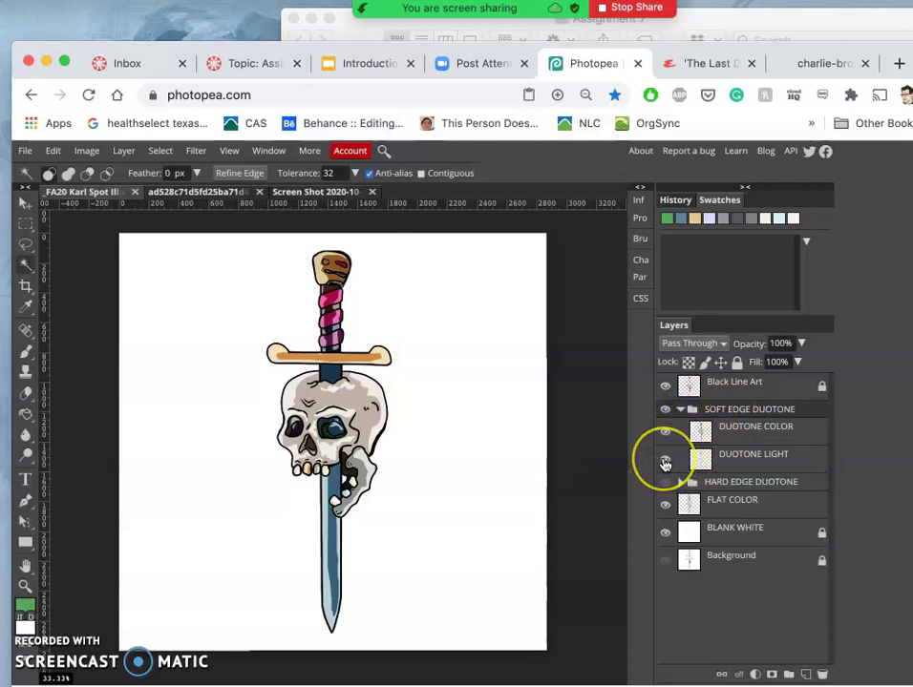
{"action": "left_click", "coordinate": [665, 463]}
{"action": "left_click", "coordinate": [716, 438]}
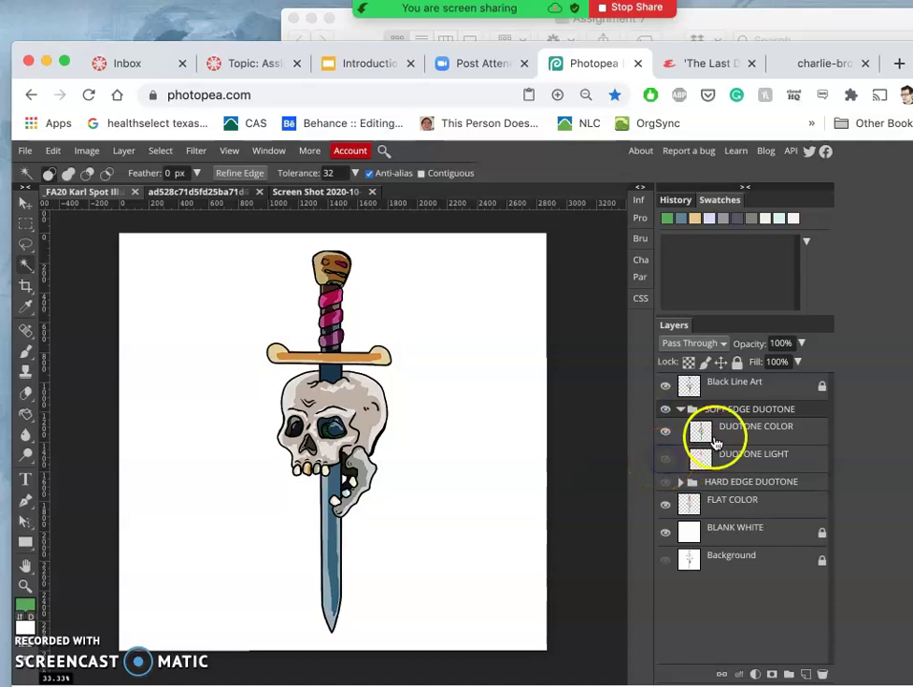
{"action": "left_click", "coordinate": [665, 433]}
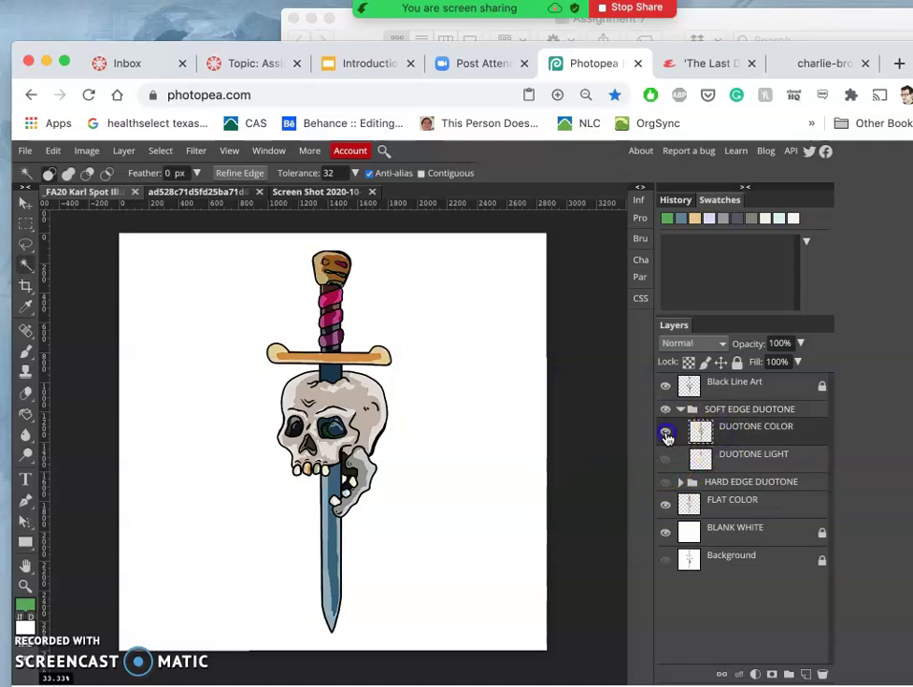
{"action": "left_click", "coordinate": [716, 432]}
{"action": "left_click", "coordinate": [464, 428]}
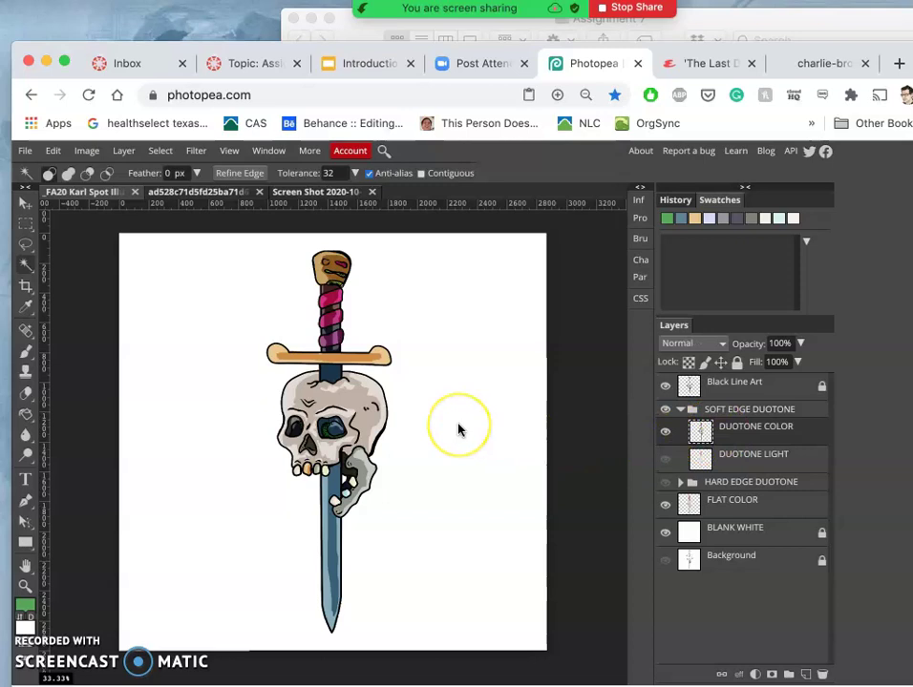
- Try a Gaussian Blur with a 7.2 px radius on the DUOTONE COLOR layer in the SOFT EDGE DUOTONE folder
{"action": "key", "text": "ctrl+="}
{"action": "key", "text": "ctrl+="}
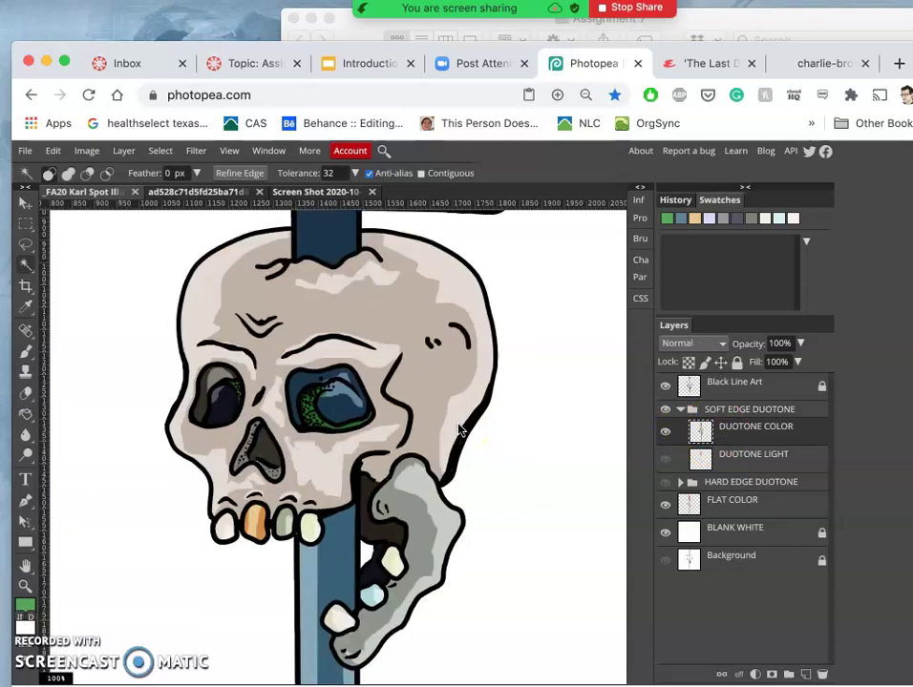
{"action": "left_click", "coordinate": [196, 152]}
{"action": "mouse_move", "coordinate": [214, 285]}
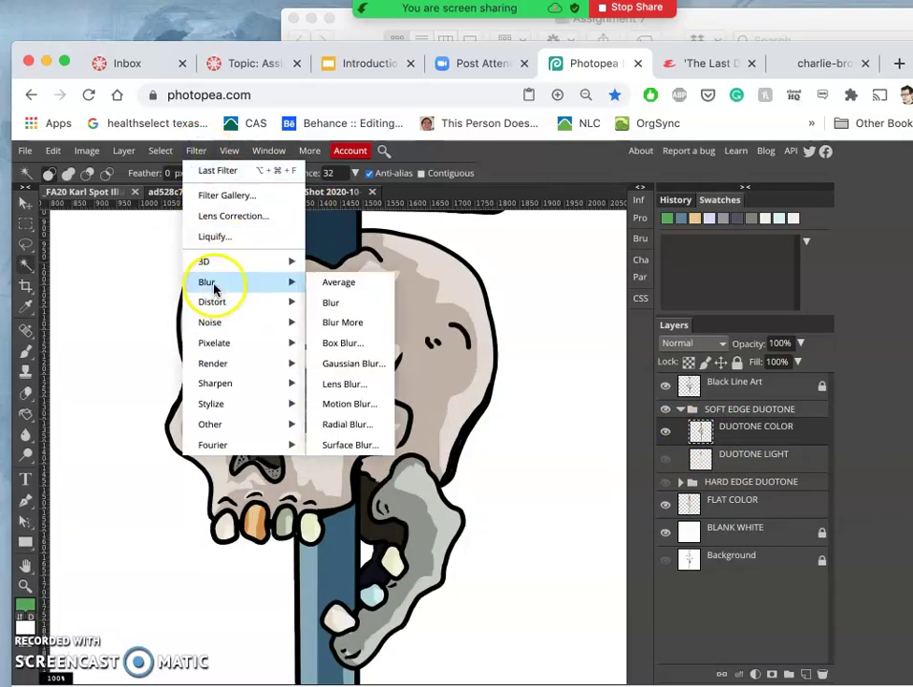
{"action": "left_click", "coordinate": [336, 365]}
{"action": "left_click_drag", "start_coordinate": [325, 440], "coordinate": [618, 354]}
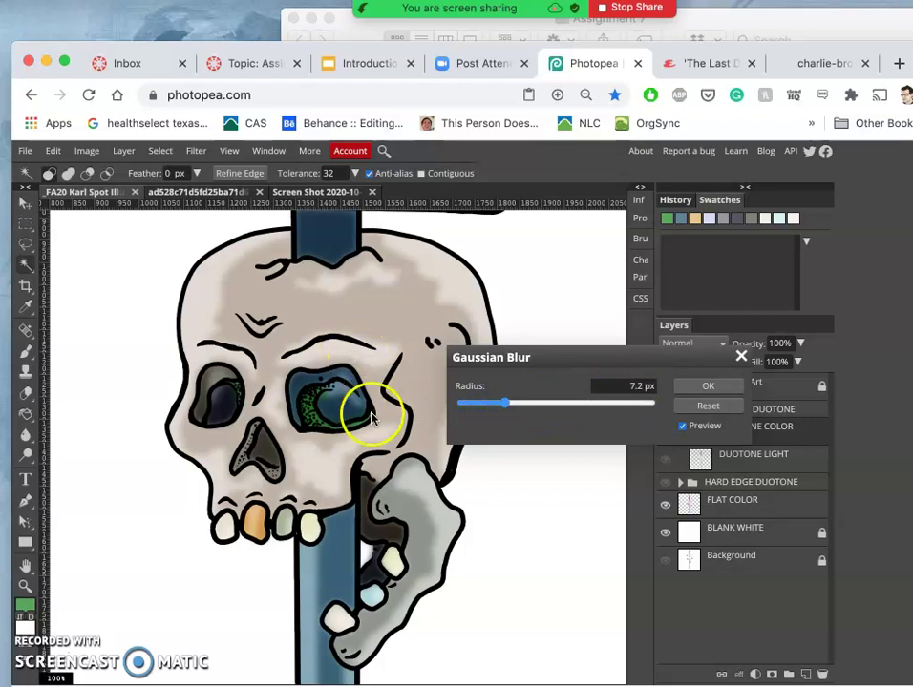
{"action": "left_click", "coordinate": [505, 405]}
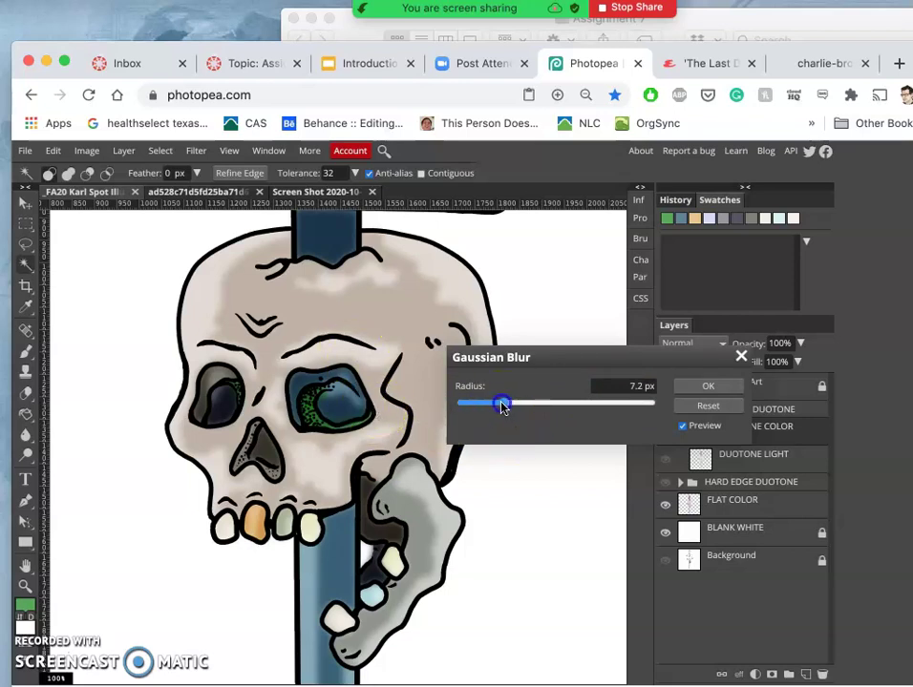
{"action": "left_click", "coordinate": [695, 388]}
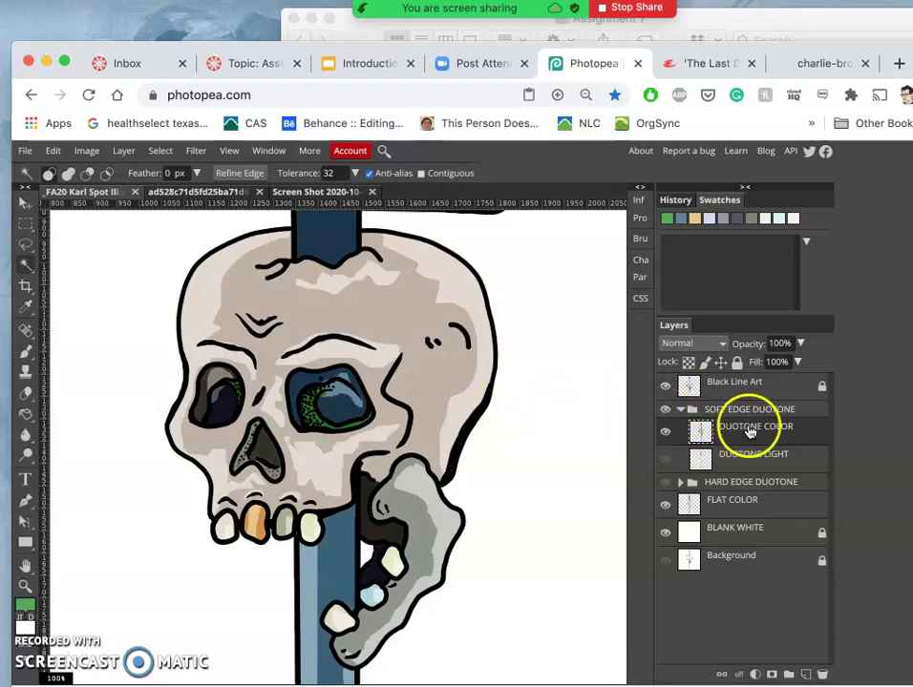
- Blur the DUOTONE COLOR layer in the SOFT EDGE DUOTONE folder with a Gaussian Blur of 3.8 px radius
{"action": "left_click", "coordinate": [197, 152]}
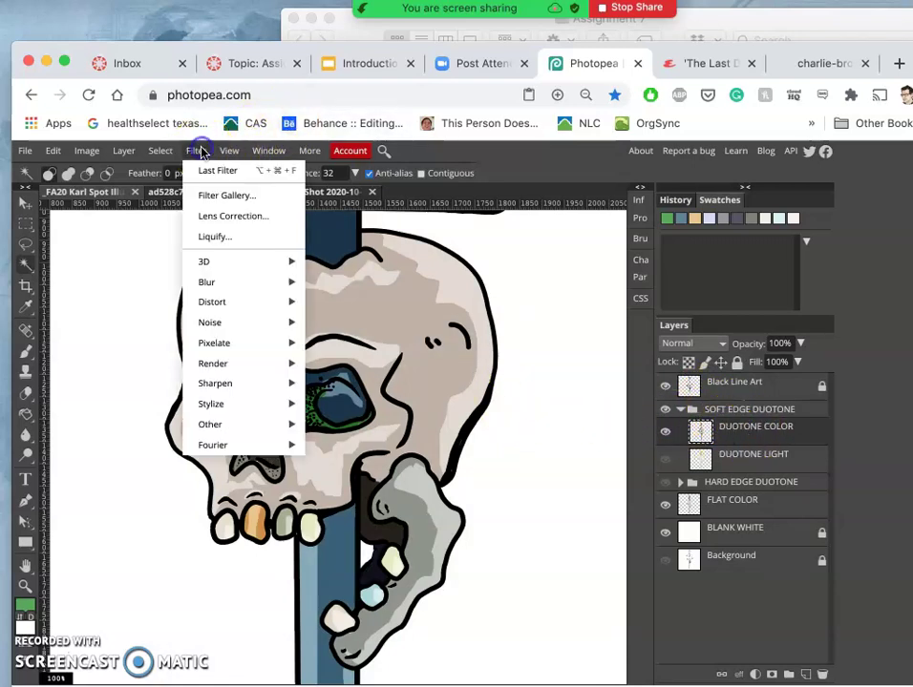
{"action": "mouse_move", "coordinate": [225, 280]}
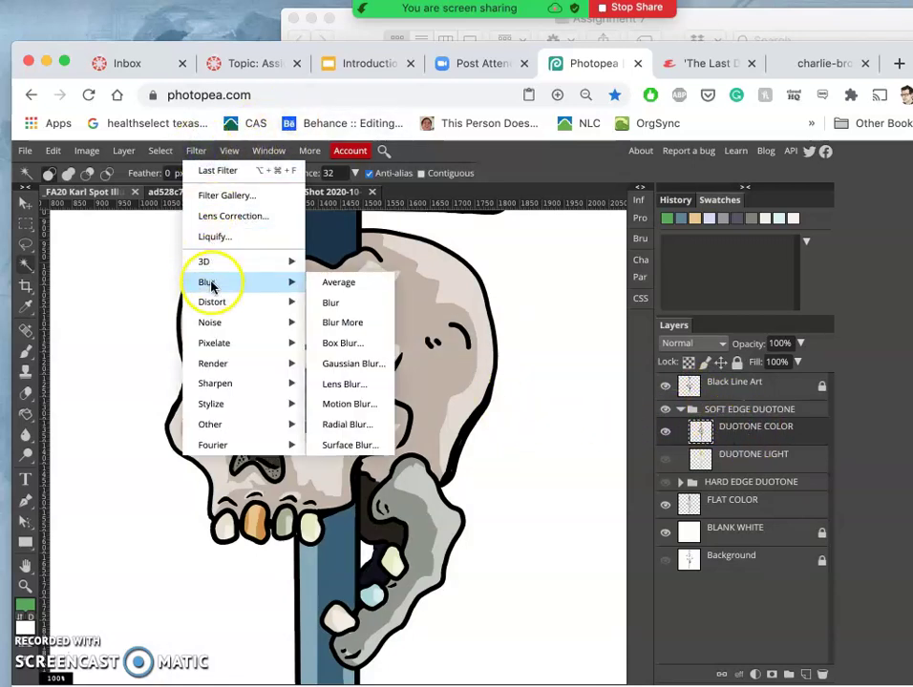
{"action": "left_click", "coordinate": [346, 364]}
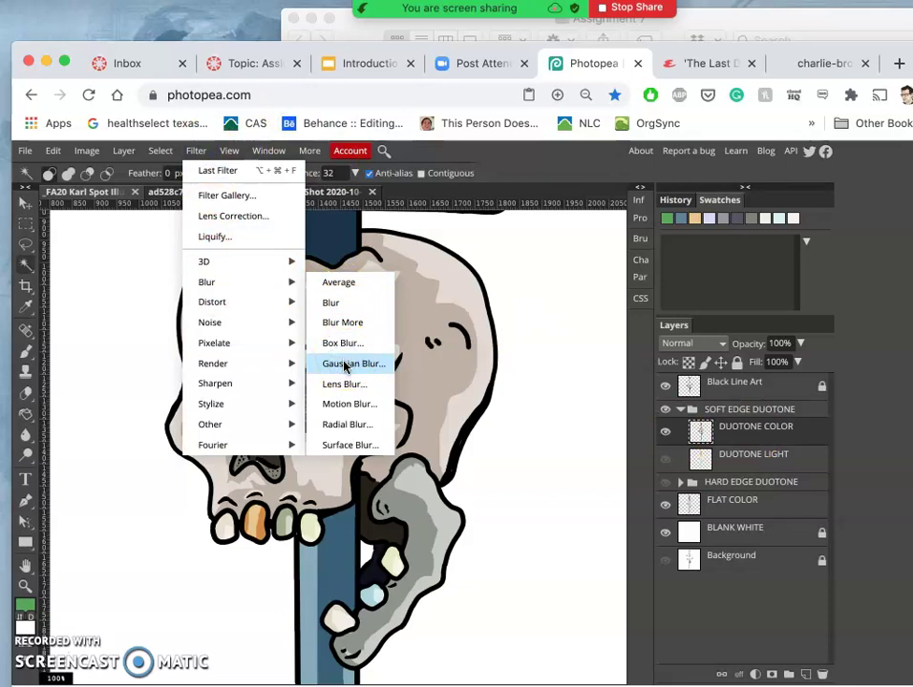
{"action": "left_click", "coordinate": [335, 364]}
{"action": "left_click", "coordinate": [359, 368]}
{"action": "left_click", "coordinate": [374, 366]}
{"action": "left_click", "coordinate": [486, 294]}
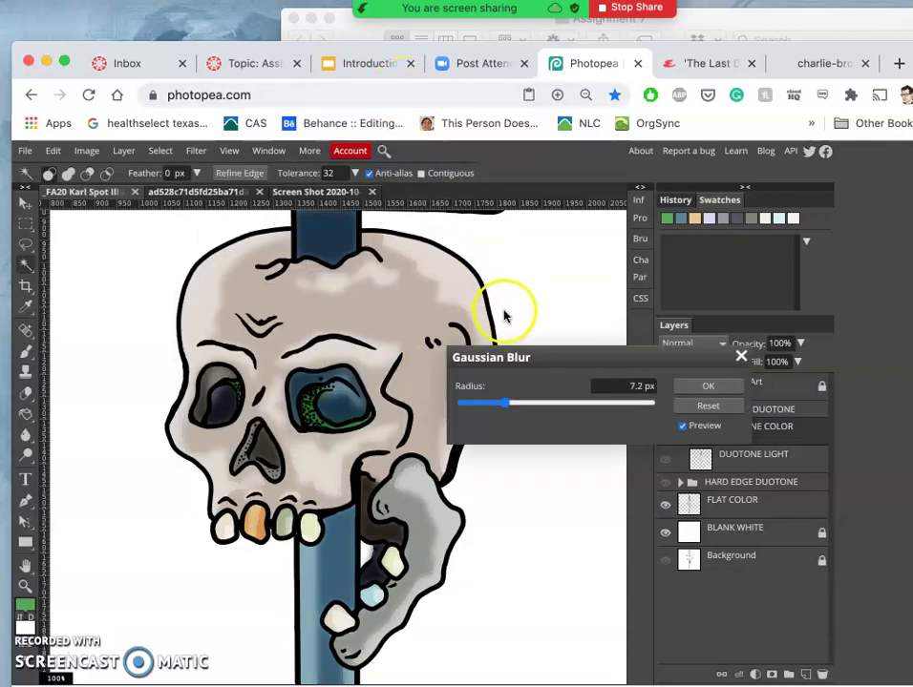
{"action": "left_click_drag", "start_coordinate": [495, 409], "coordinate": [566, 399]}
{"action": "left_click", "coordinate": [631, 383]}
{"action": "type", "text": "3.8"}
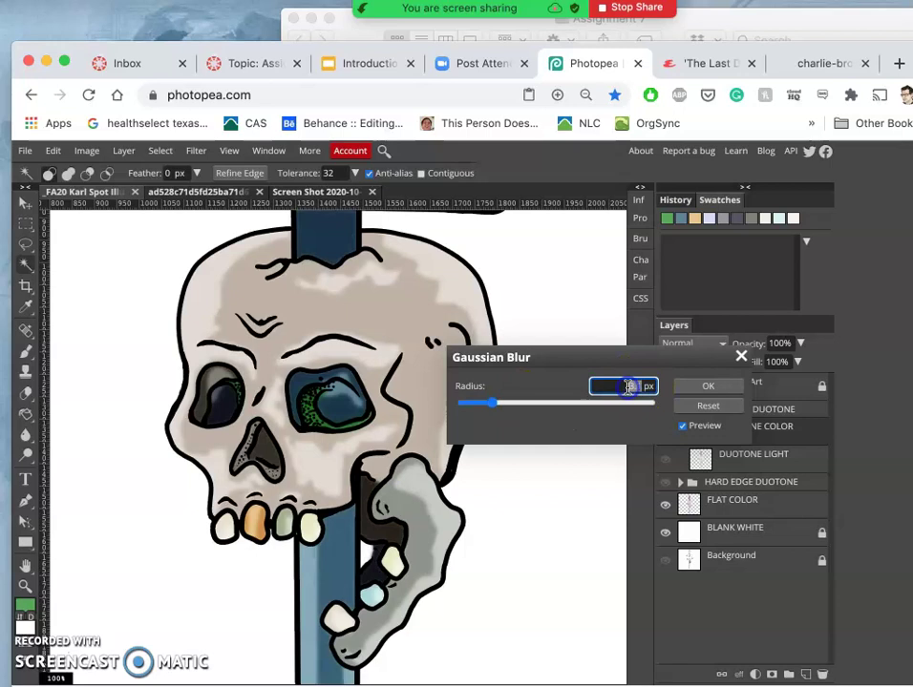
{"action": "left_click", "coordinate": [694, 388]}
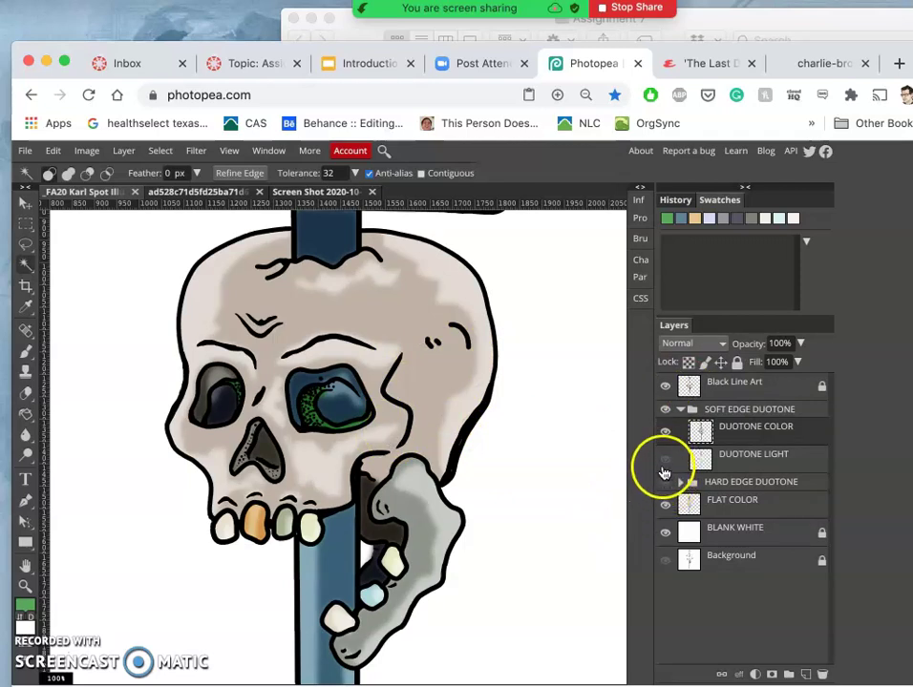
- Show the DUOTONE LIGHT layer and HARD EDGE DUOTONE folder again, and compare the artwork with SOFT EDGE DUOTONE hidden and shown
{"action": "left_click", "coordinate": [663, 462]}
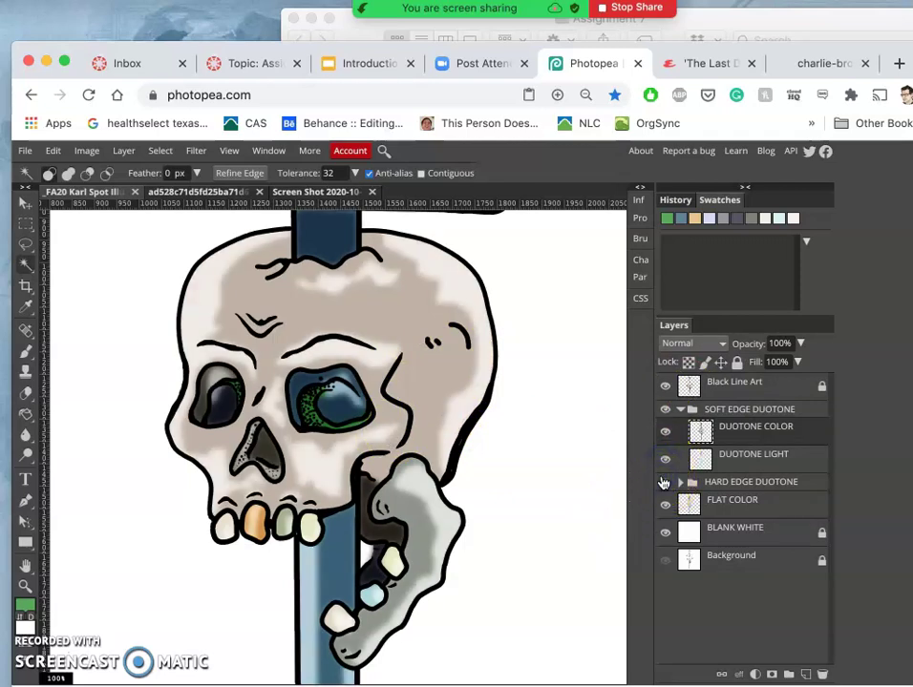
{"action": "left_click", "coordinate": [664, 411]}
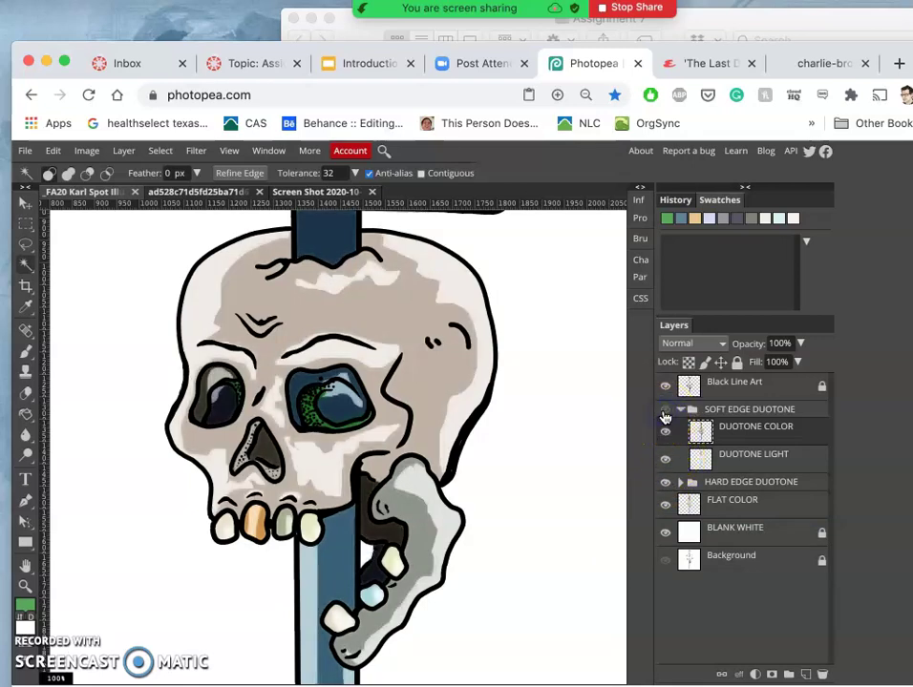
{"action": "left_click", "coordinate": [664, 412]}
{"action": "left_click", "coordinate": [664, 411]}
{"action": "left_click", "coordinate": [665, 412]}
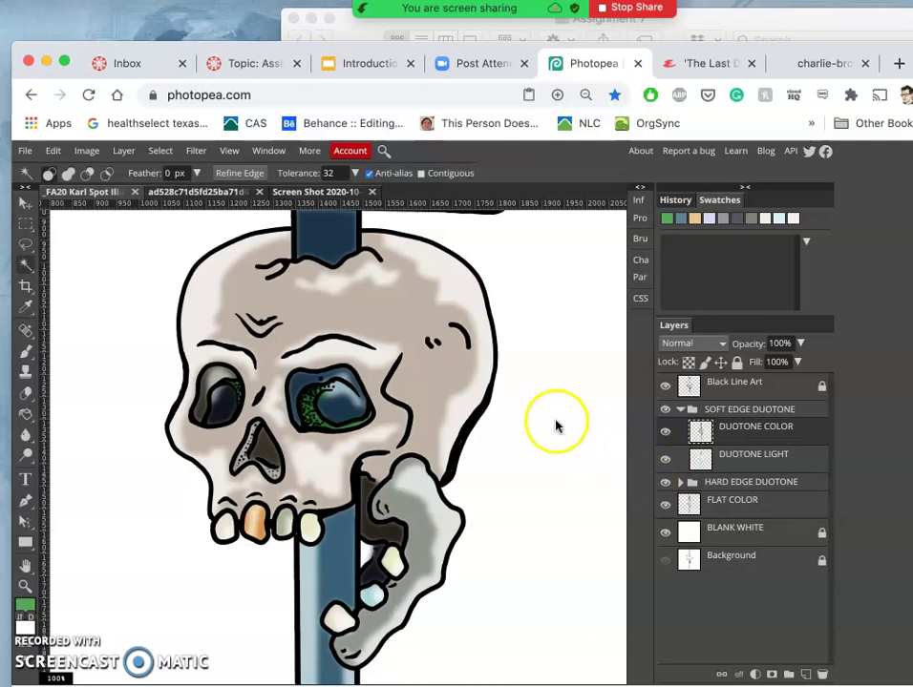
- Examine the softened shading on the whole artwork and up close on the skull, eyes, sword handle and crossguard
{"action": "scroll", "coordinate": [532, 414], "scroll_direction": "down", "scroll_amount": 3}
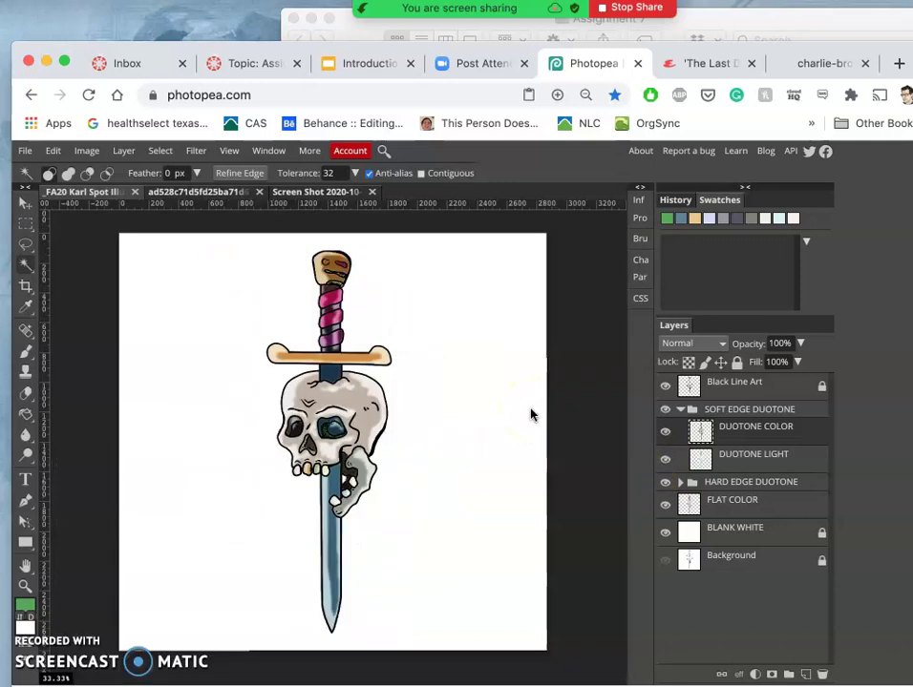
{"action": "scroll", "coordinate": [532, 415], "scroll_direction": "down", "scroll_amount": 1}
{"action": "left_click", "coordinate": [397, 469]}
{"action": "scroll", "coordinate": [387, 487], "scroll_direction": "up", "scroll_amount": 4}
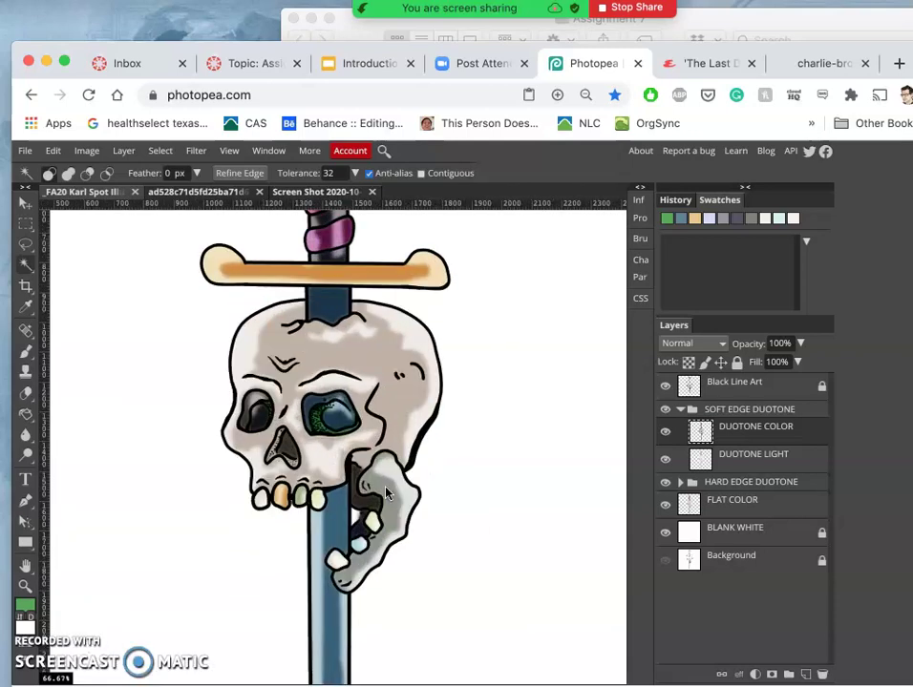
{"action": "left_click", "coordinate": [378, 465]}
{"action": "scroll", "coordinate": [381, 448], "scroll_direction": "up", "scroll_amount": 5}
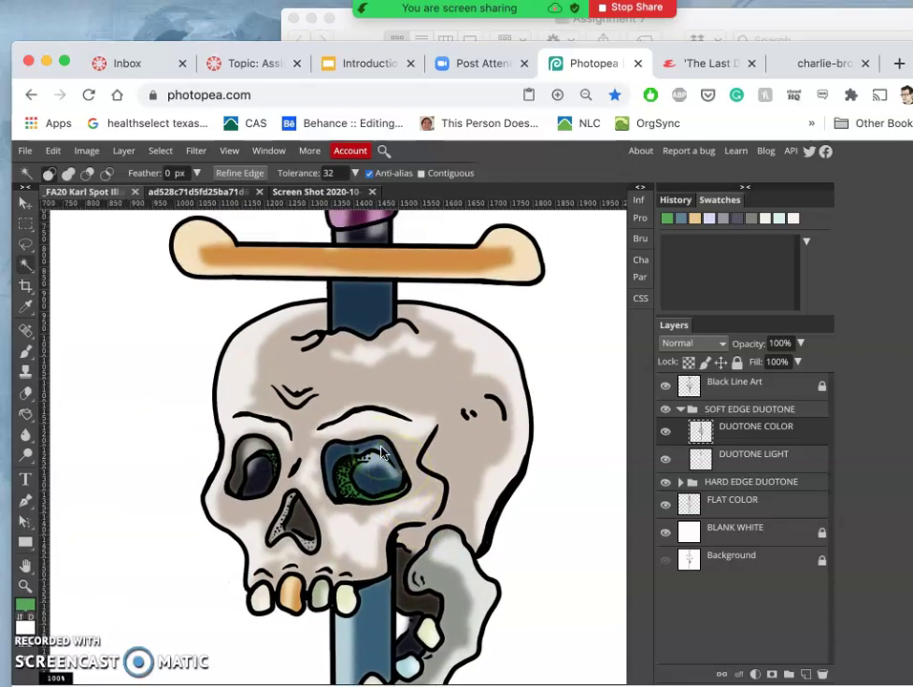
{"action": "scroll", "coordinate": [381, 453], "scroll_direction": "up", "scroll_amount": 5}
{"action": "left_click", "coordinate": [616, 437]}
{"action": "left_click", "coordinate": [460, 408]}
{"action": "scroll", "coordinate": [460, 408], "scroll_direction": "up", "scroll_amount": 3}
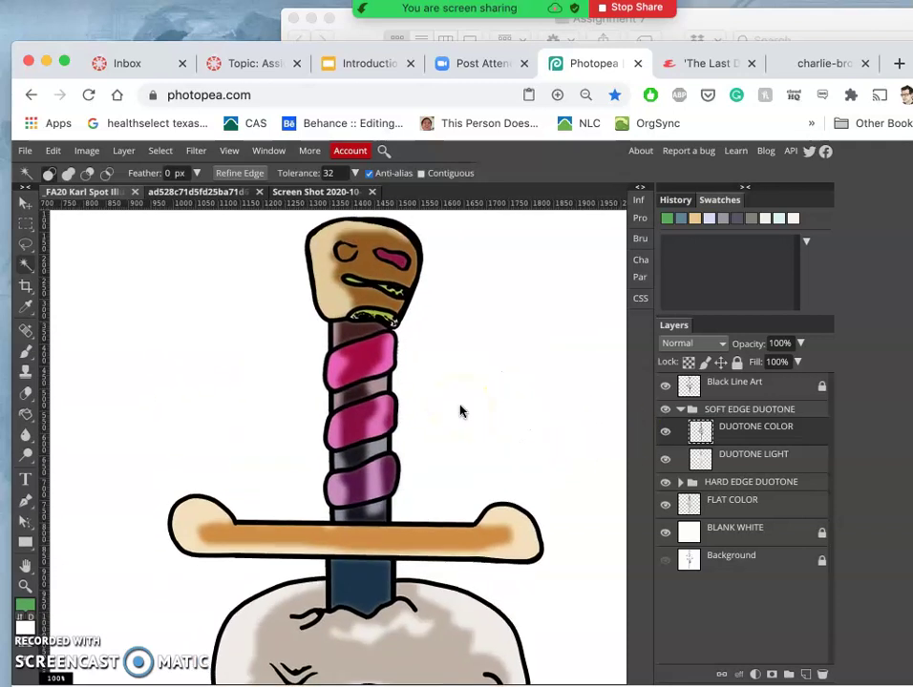
{"action": "scroll", "coordinate": [460, 408], "scroll_direction": "down", "scroll_amount": 2}
{"action": "scroll", "coordinate": [460, 411], "scroll_direction": "down", "scroll_amount": 5}
{"action": "left_click_drag", "start_coordinate": [658, 431], "coordinate": [709, 437]}
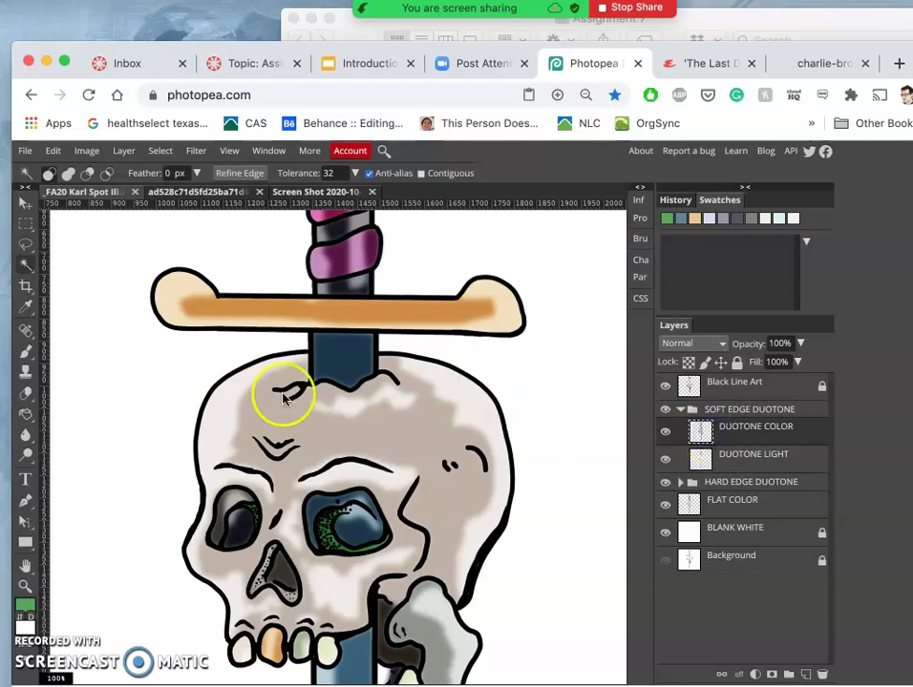
- Try deleting freehand lasso selections from the DUOTONE COLOR shading on the sword's crossguard
{"action": "left_click", "coordinate": [28, 246]}
{"action": "left_click_drag", "start_coordinate": [187, 300], "coordinate": [164, 264]}
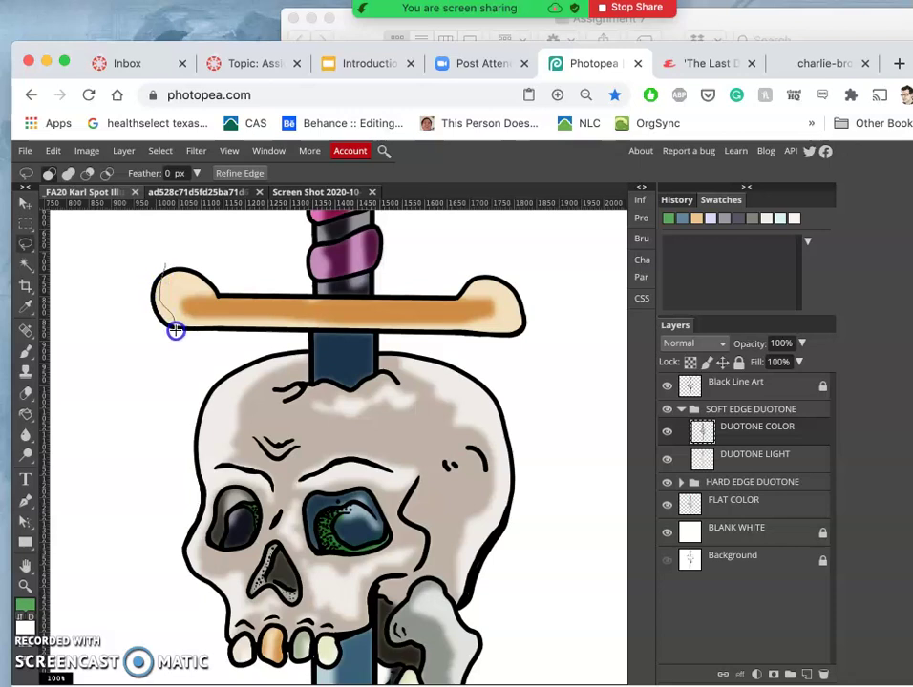
{"action": "mouse_move", "coordinate": [169, 262]}
{"action": "left_mouse_down"}
{"action": "mouse_move", "coordinate": [279, 292]}
{"action": "mouse_move", "coordinate": [247, 276]}
{"action": "mouse_move", "coordinate": [397, 325]}
{"action": "mouse_move", "coordinate": [377, 301]}
{"action": "mouse_move", "coordinate": [322, 310]}
{"action": "mouse_move", "coordinate": [338, 312]}
{"action": "left_mouse_up"}
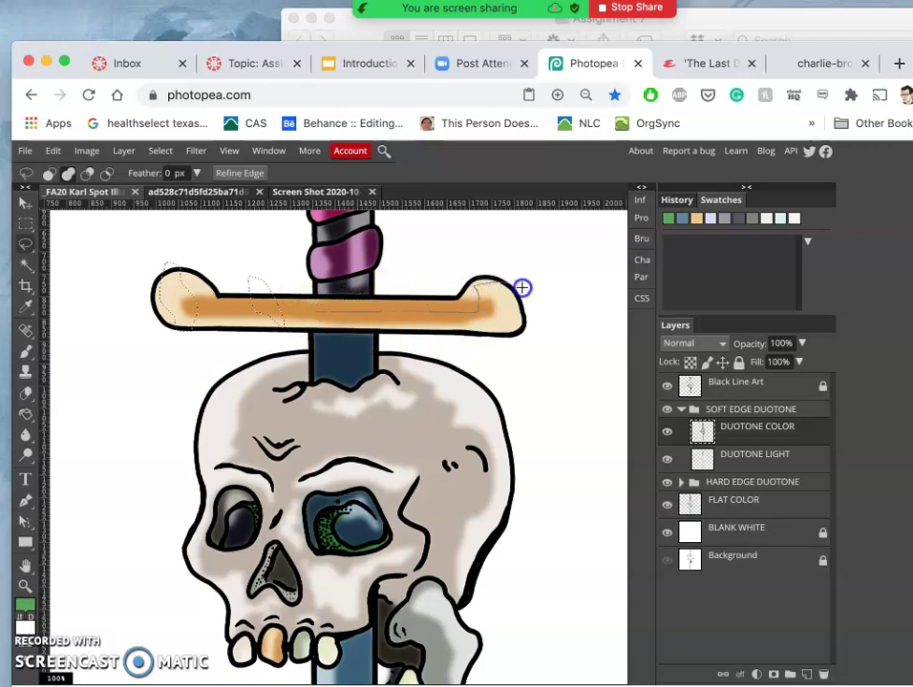
{"action": "left_click_drag", "start_coordinate": [301, 318], "coordinate": [300, 318]}
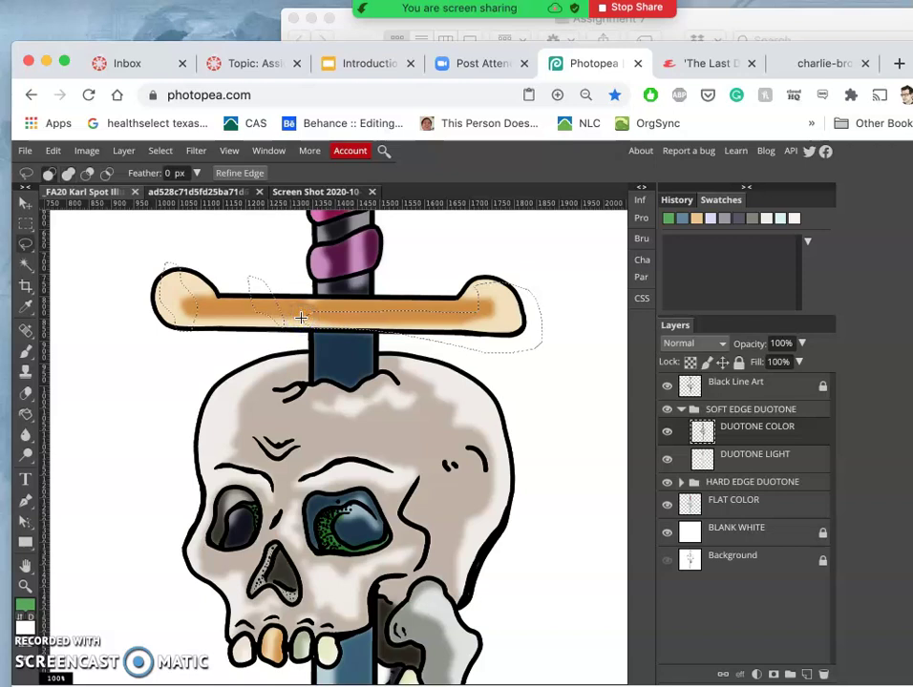
{"action": "key", "text": "Delete"}
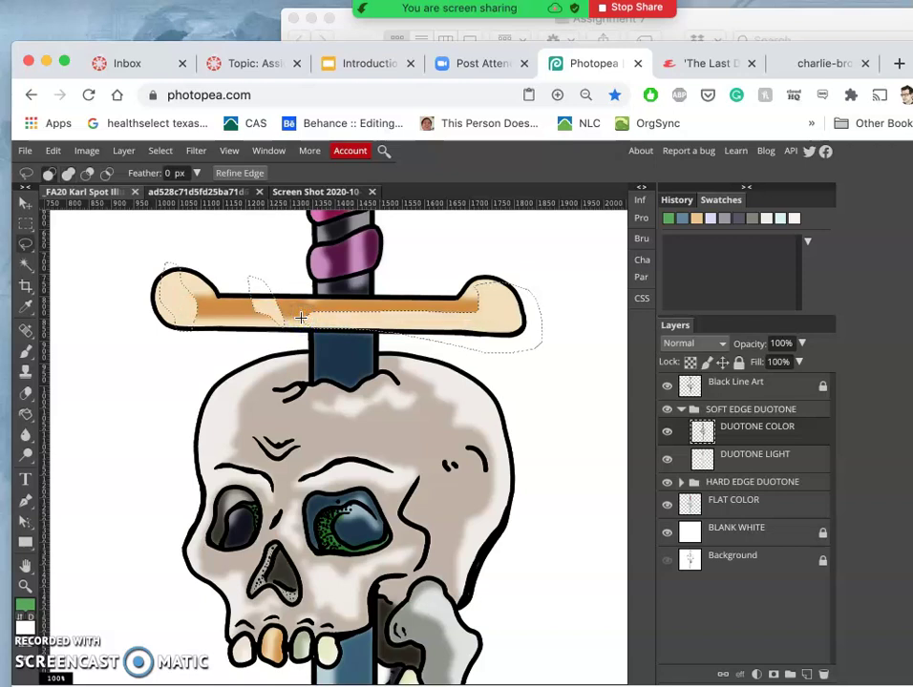
{"action": "key", "text": "ctrl+z"}
{"action": "left_click", "coordinate": [371, 324]}
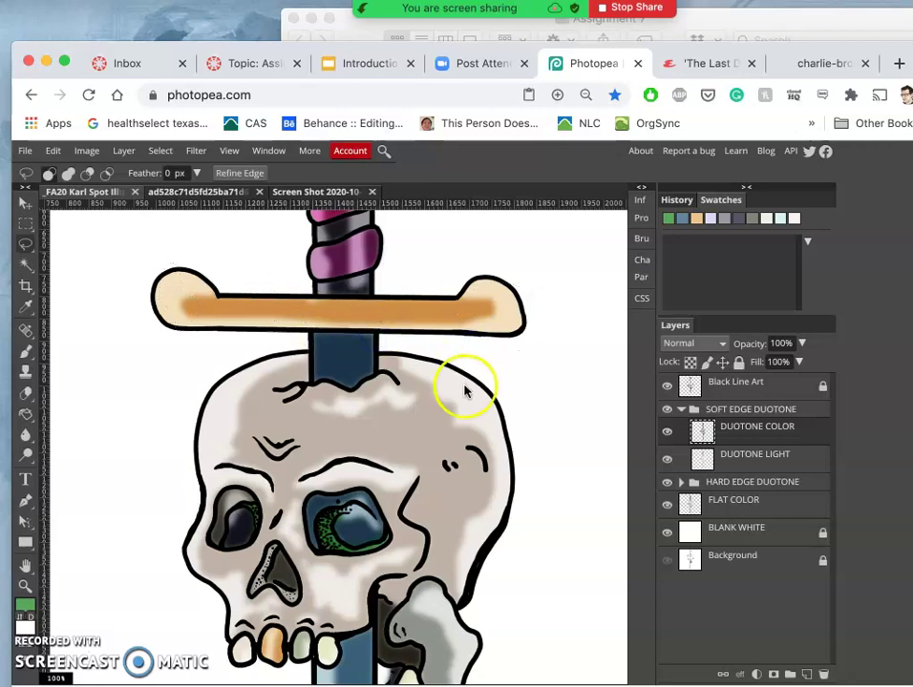
{"action": "key", "text": "super+minus"}
{"action": "key", "text": "super+minus"}
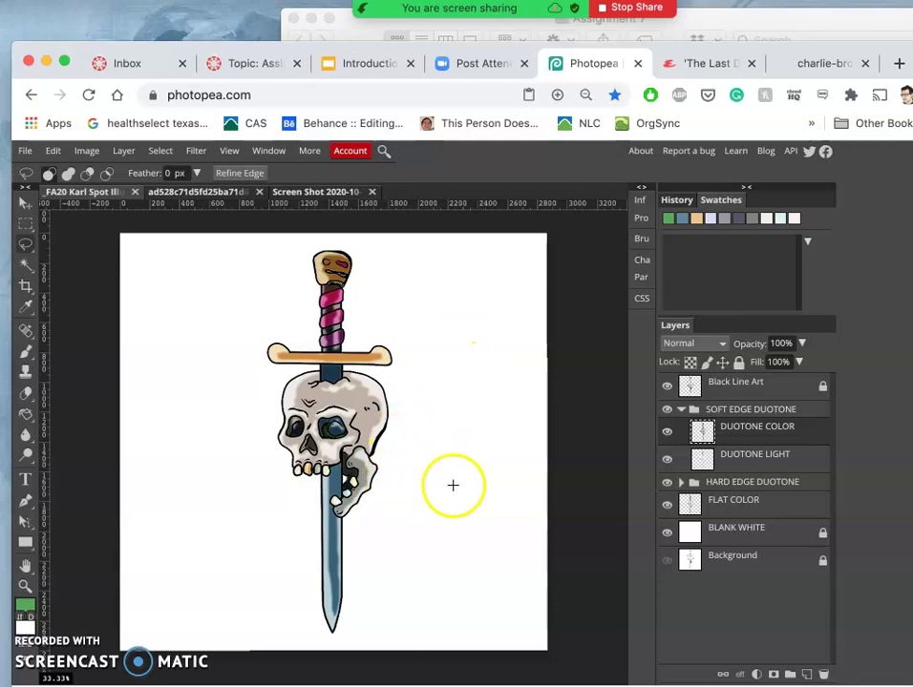
{"action": "key", "text": "super+plus"}
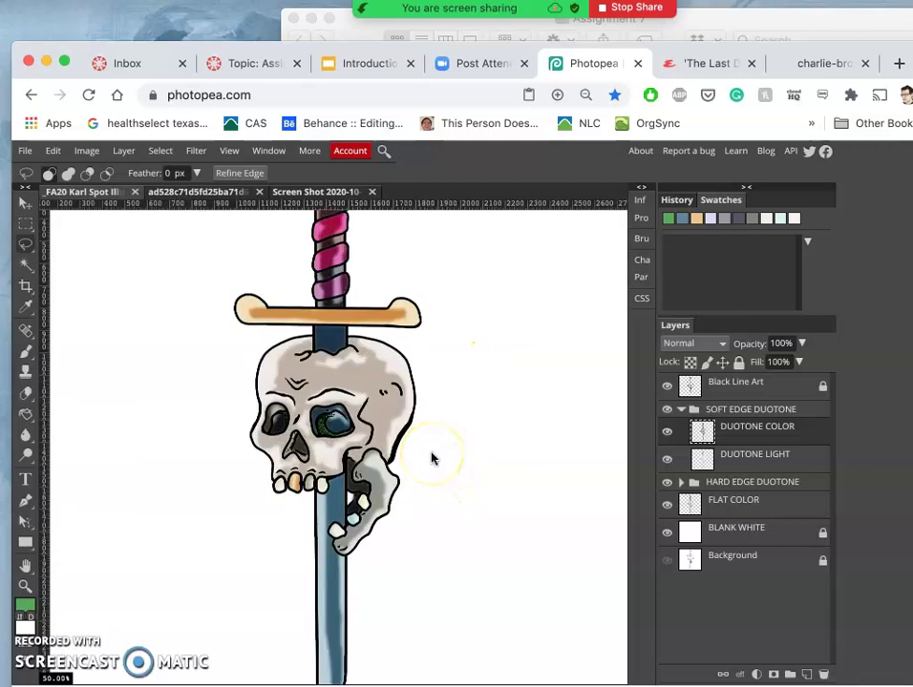
- Duplicate the collapsed SOFT EDGE DUOTONE folder and rename the copy FULL SPECTRUM
{"action": "key", "text": "super+minus"}
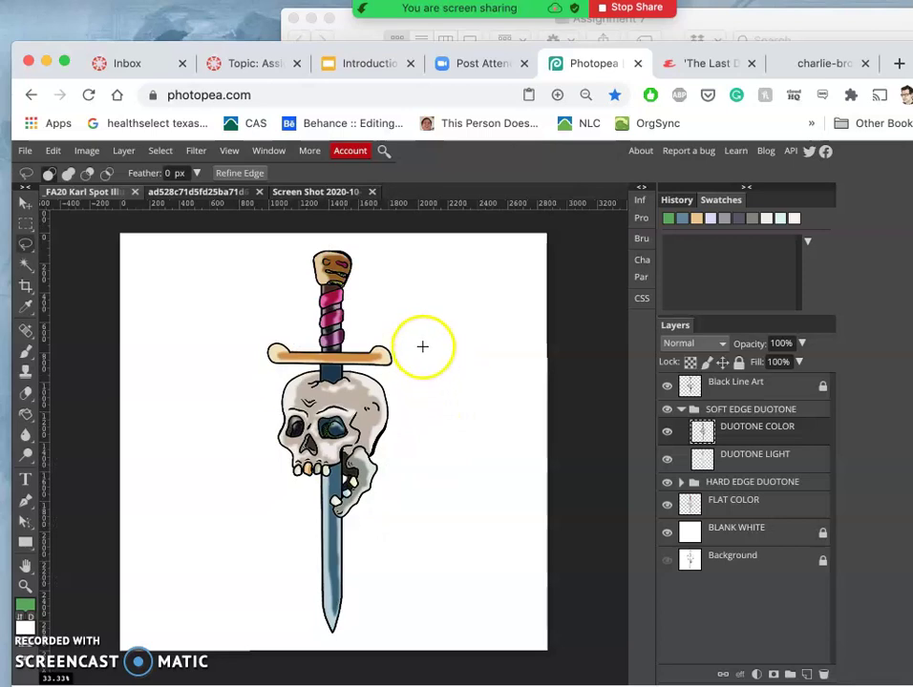
{"action": "left_click", "coordinate": [680, 410]}
{"action": "left_click", "coordinate": [723, 409]}
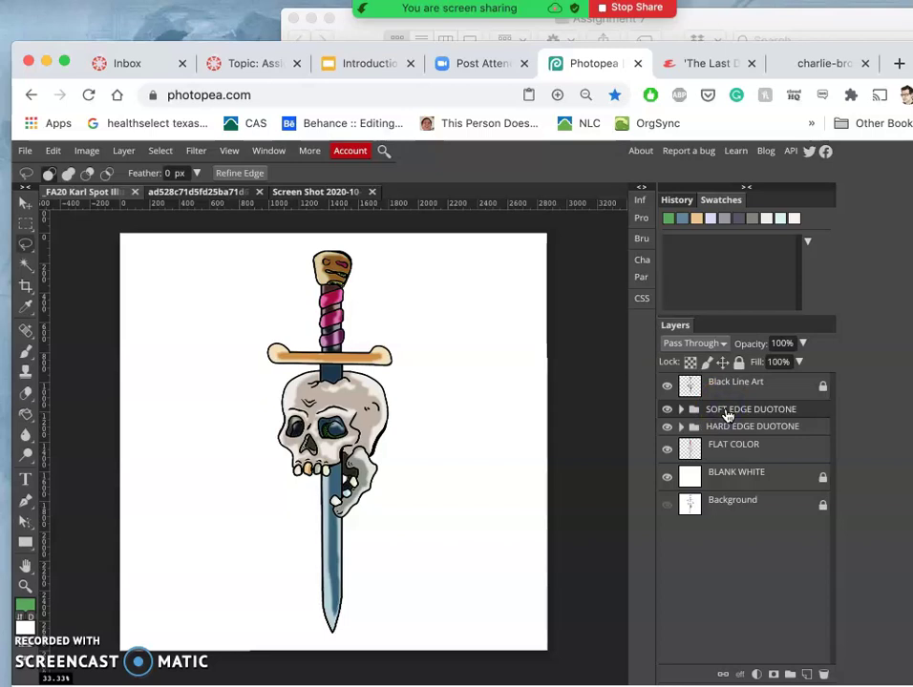
{"action": "key", "text": "super+j"}
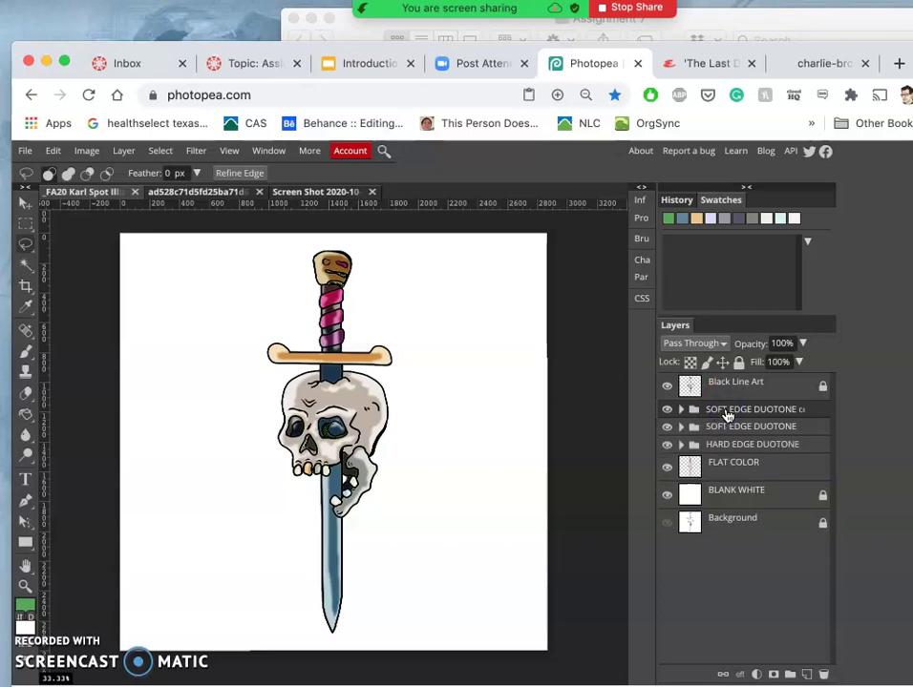
{"action": "double_click", "coordinate": [730, 411]}
{"action": "key", "text": "BackSpace"}
{"action": "type", "text": "FULL SPECTRUM"}
- Open the FULL SPECTRUM folder's layer style, preview a Color Overlay, and enable Gradient Overlay in its place
{"action": "left_click", "coordinate": [775, 427]}
{"action": "left_click_drag", "start_coordinate": [735, 458], "coordinate": [785, 416]}
{"action": "double_click", "coordinate": [784, 416]}
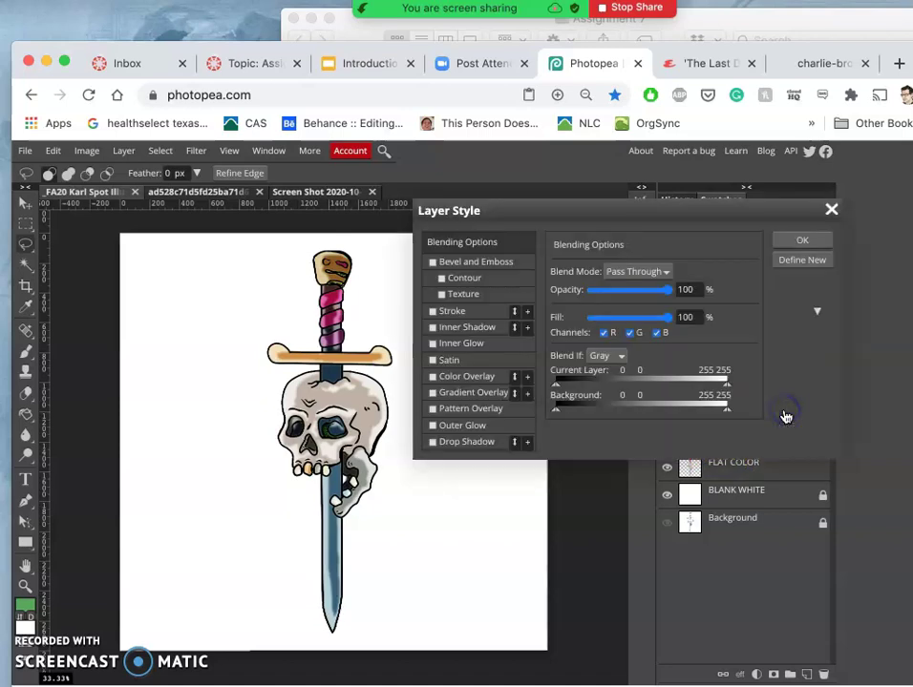
{"action": "left_click", "coordinate": [431, 377]}
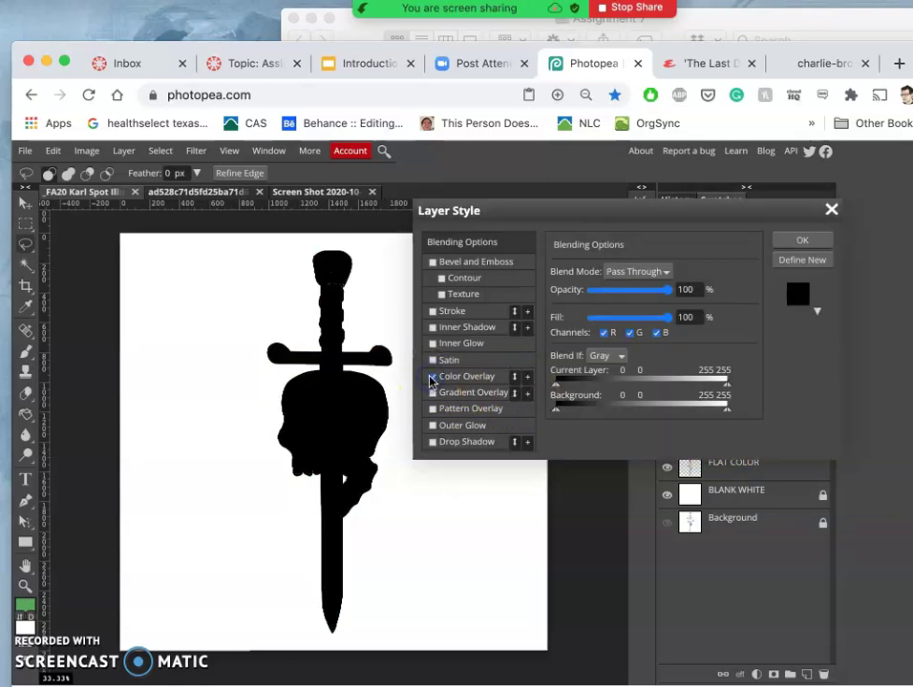
{"action": "left_click", "coordinate": [432, 377]}
{"action": "left_click", "coordinate": [431, 394]}
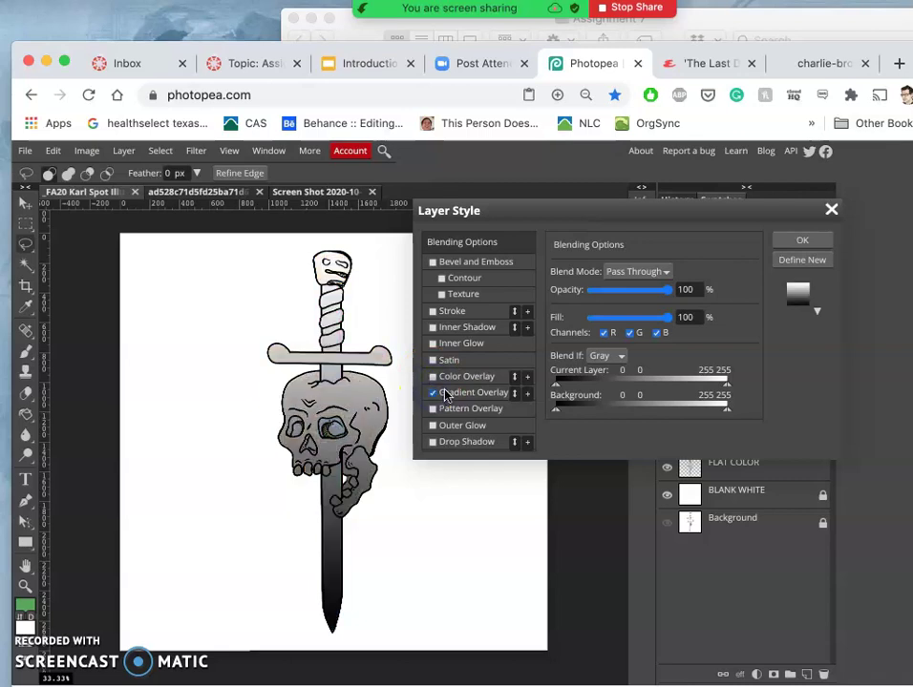
- Preview several gradient presets for the overlay and choose the yellow, purple, orange and blue one
{"action": "left_click", "coordinate": [463, 391]}
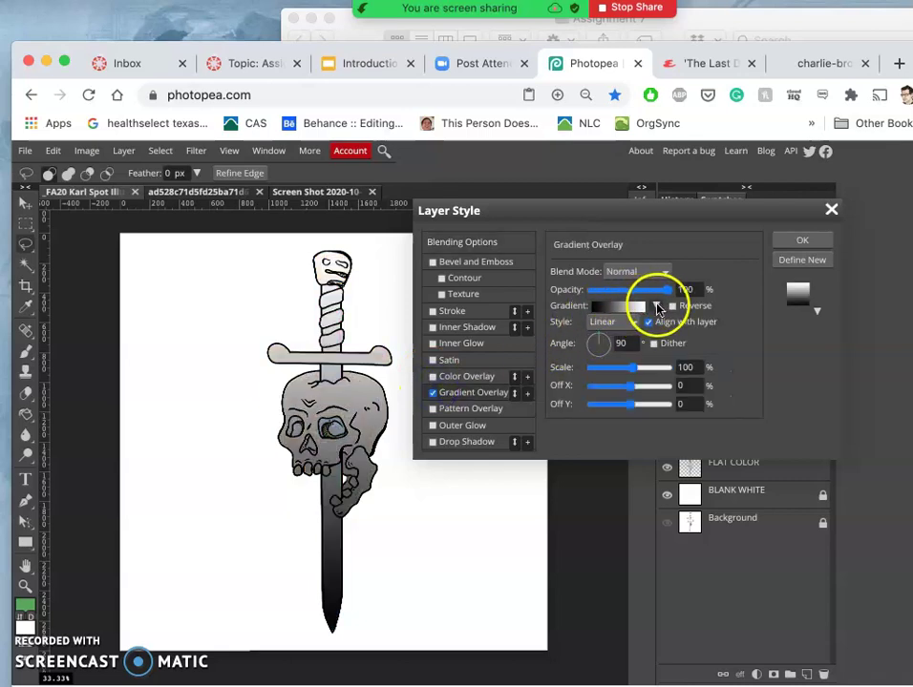
{"action": "left_click", "coordinate": [657, 305]}
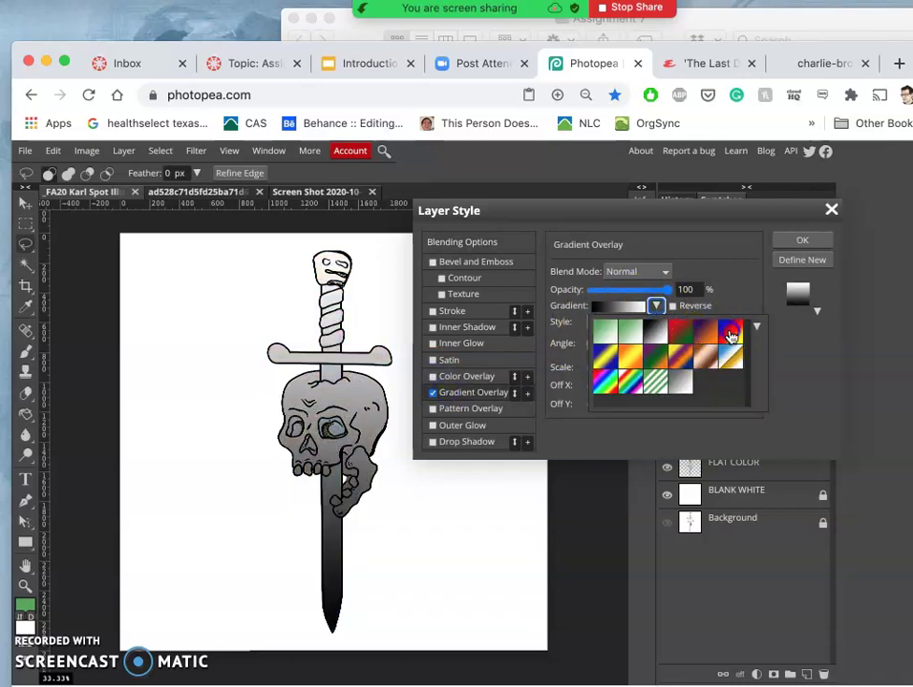
{"action": "left_click", "coordinate": [727, 336]}
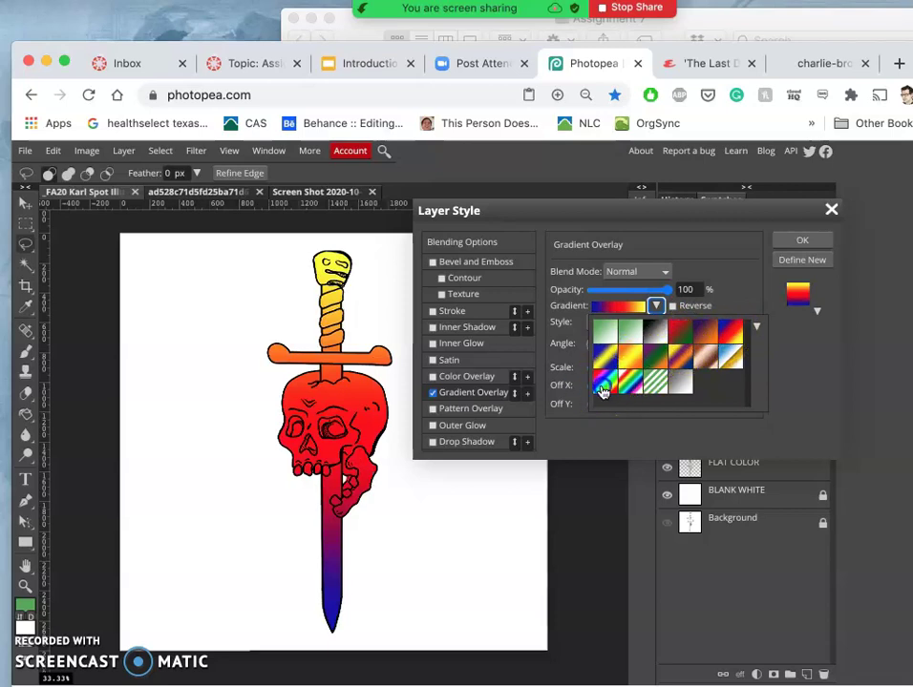
{"action": "left_click", "coordinate": [605, 383]}
{"action": "left_click", "coordinate": [680, 362]}
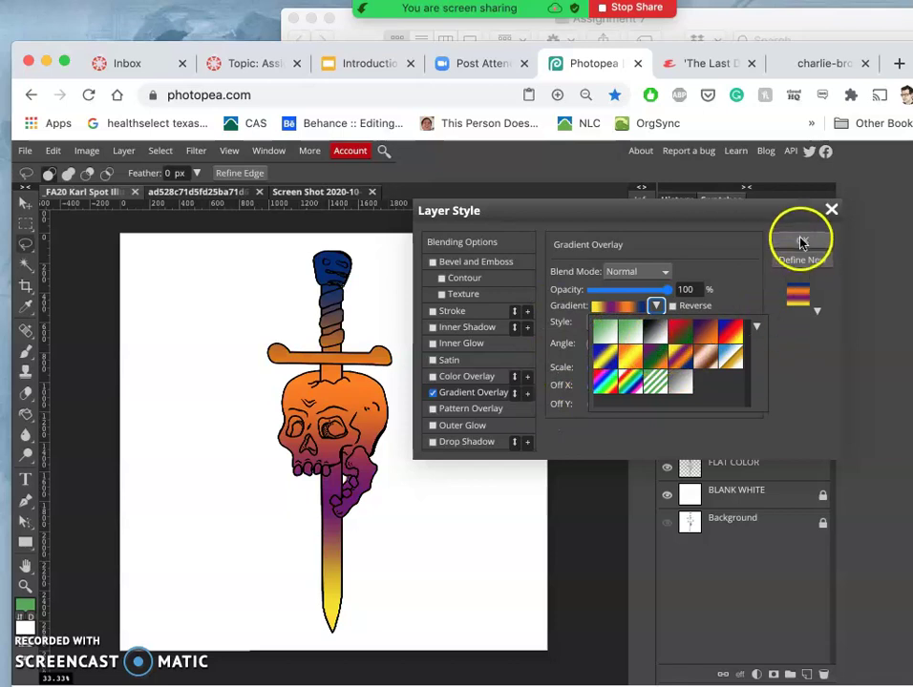
{"action": "left_click", "coordinate": [725, 286]}
{"action": "left_click", "coordinate": [680, 322]}
{"action": "left_click", "coordinate": [644, 350]}
- Lower the Gradient Overlay's opacity to 16%, set its blend mode to Dissolve, and apply the layer style
{"action": "left_click_drag", "start_coordinate": [651, 297], "coordinate": [603, 294]}
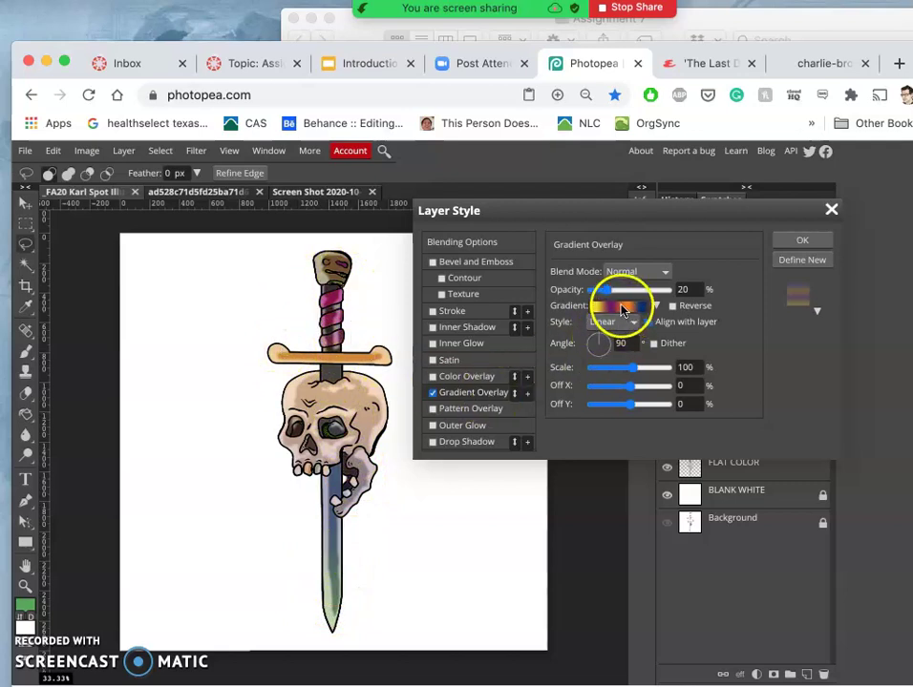
{"action": "left_click_drag", "start_coordinate": [605, 290], "coordinate": [606, 291]}
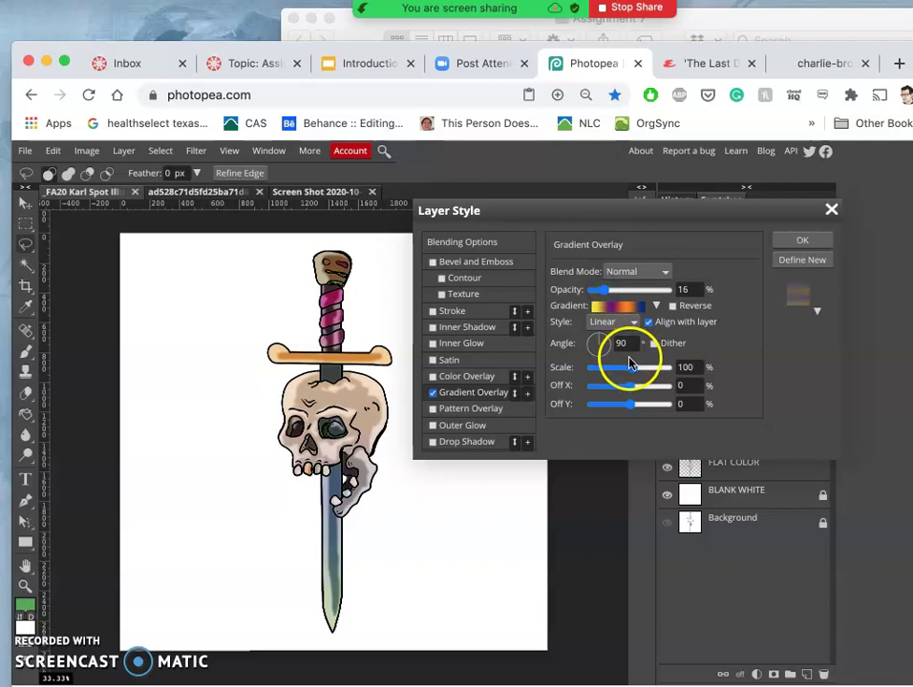
{"action": "left_click", "coordinate": [654, 274]}
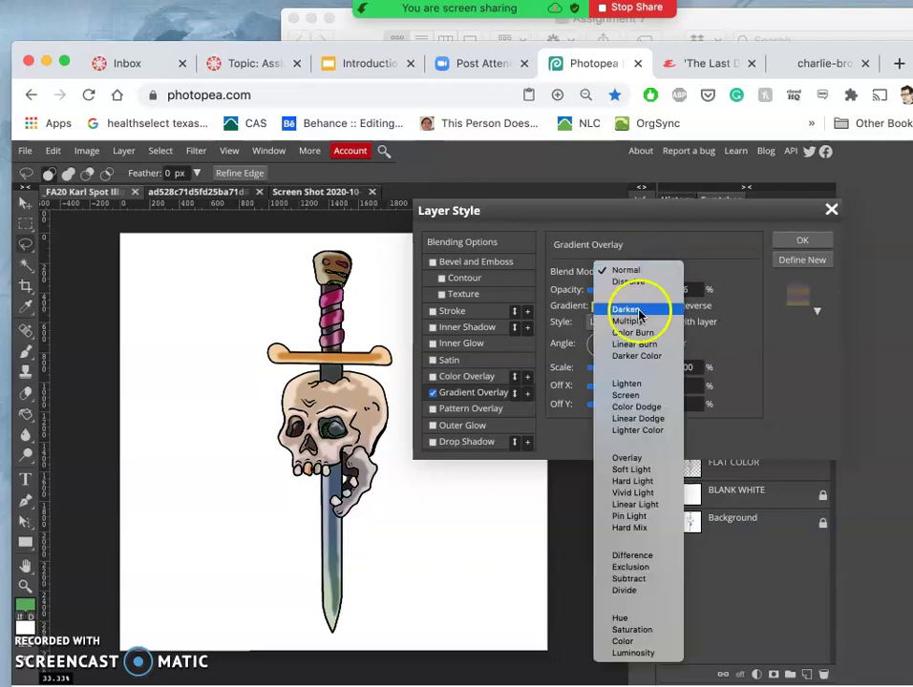
{"action": "left_click", "coordinate": [630, 272]}
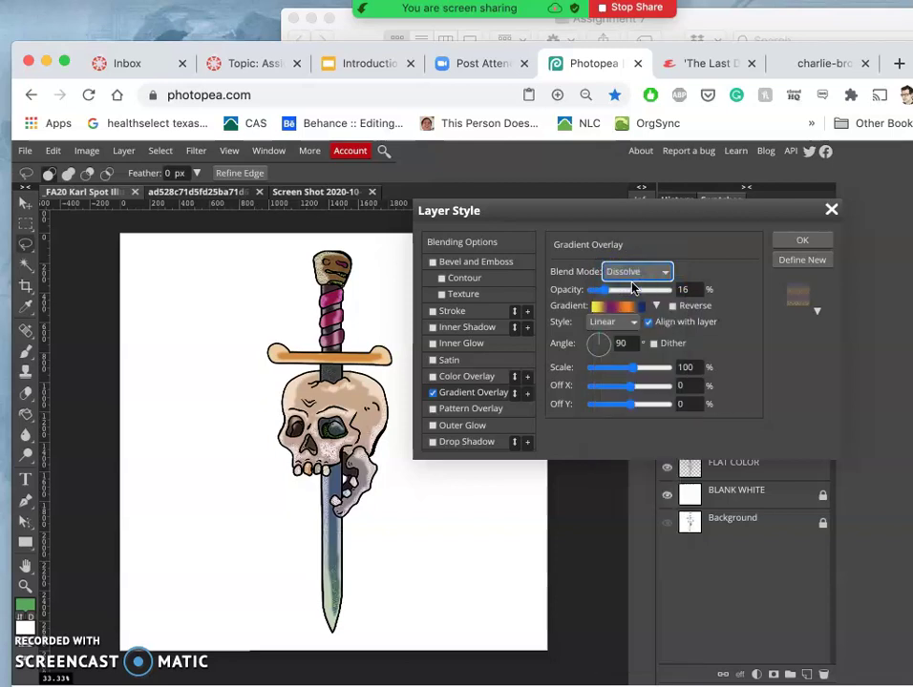
{"action": "left_click", "coordinate": [798, 241]}
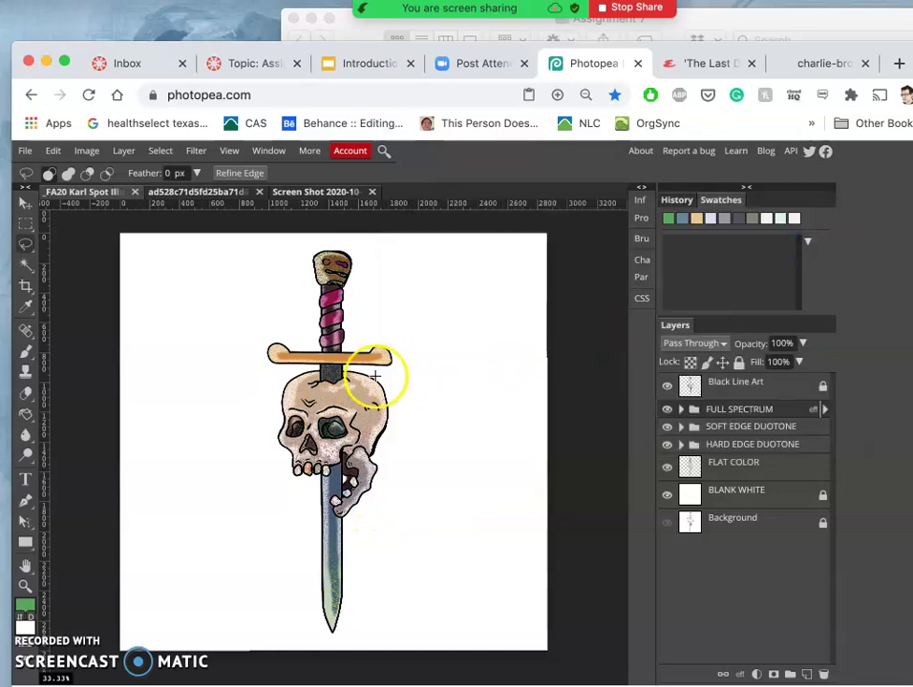
- Inspect the grain on the crossguard up close and switch FULL SPECTRUM's Gradient Overlay back to Normal blend mode
{"action": "scroll", "coordinate": [374, 377], "scroll_direction": "up", "scroll_amount": 5}
{"action": "scroll", "coordinate": [374, 381], "scroll_direction": "up", "scroll_amount": 10}
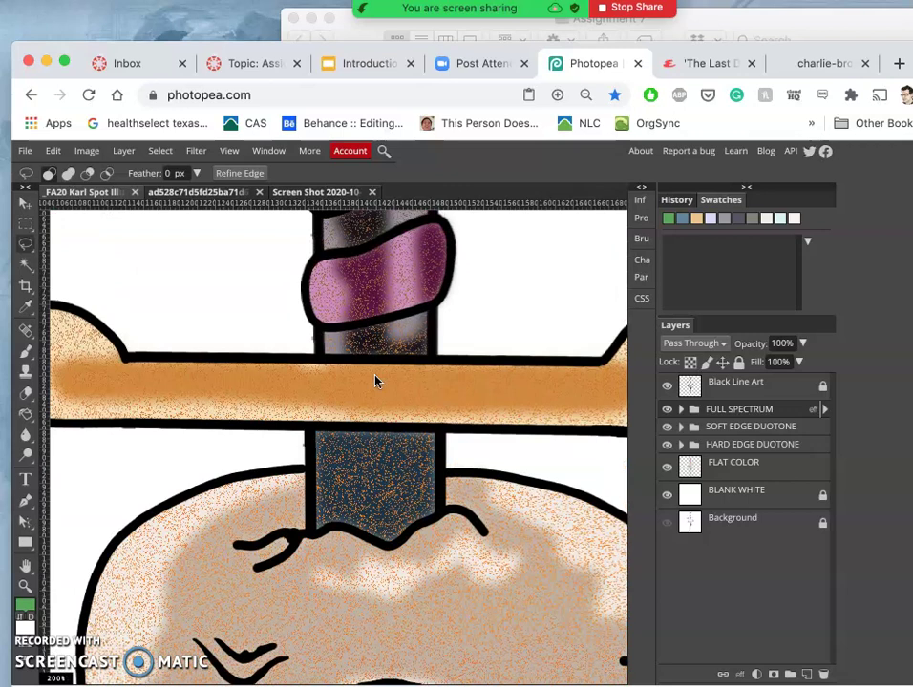
{"action": "mouse_move", "coordinate": [775, 435]}
{"action": "left_mouse_down"}
{"action": "mouse_move", "coordinate": [821, 429]}
{"action": "mouse_move", "coordinate": [821, 414]}
{"action": "mouse_move", "coordinate": [775, 417]}
{"action": "mouse_move", "coordinate": [790, 418]}
{"action": "left_mouse_up"}
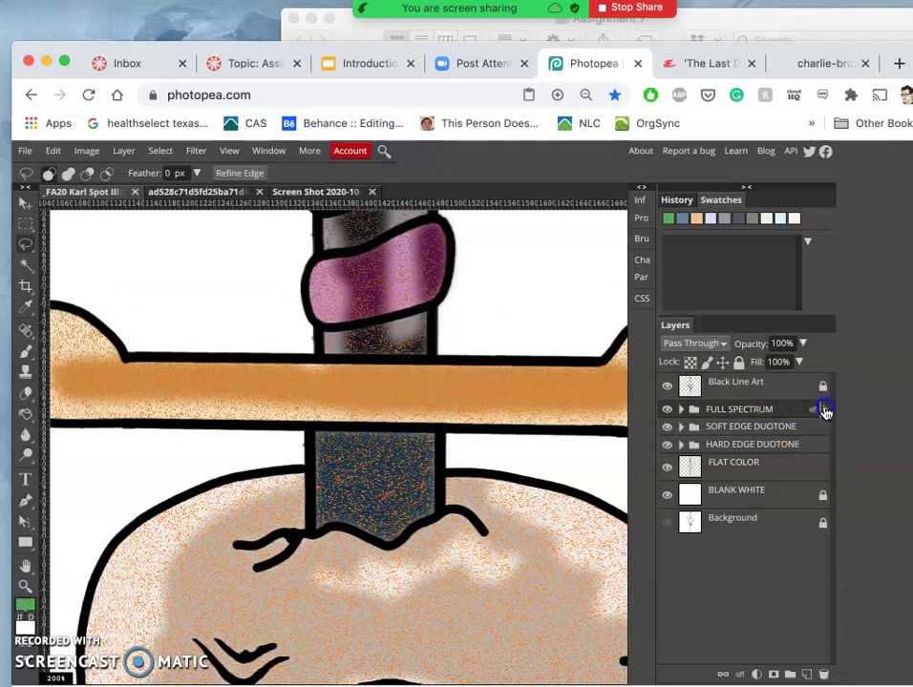
{"action": "left_click", "coordinate": [823, 409]}
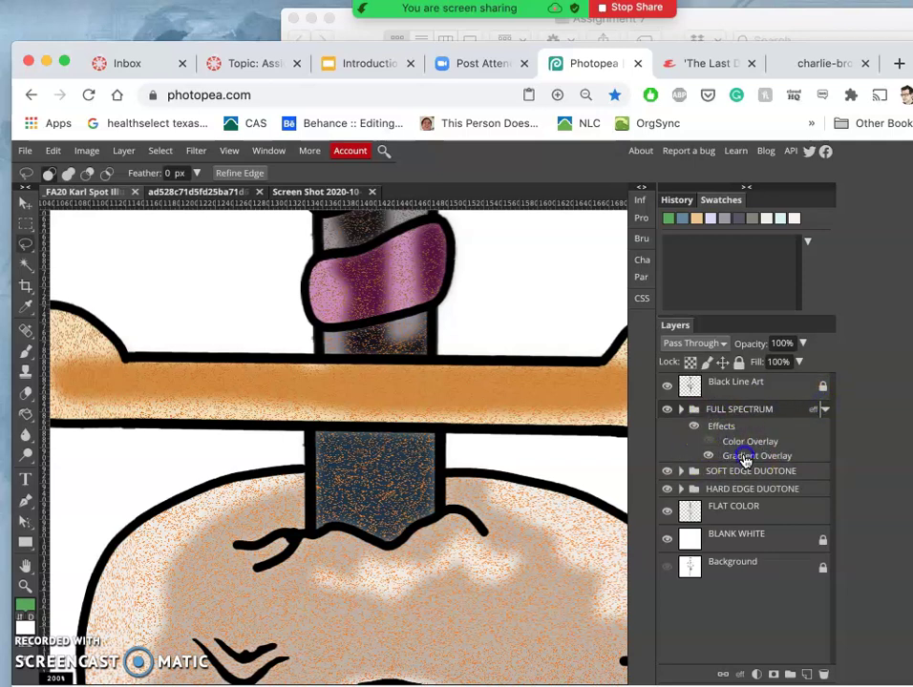
{"action": "double_click", "coordinate": [744, 456]}
{"action": "left_click", "coordinate": [619, 272]}
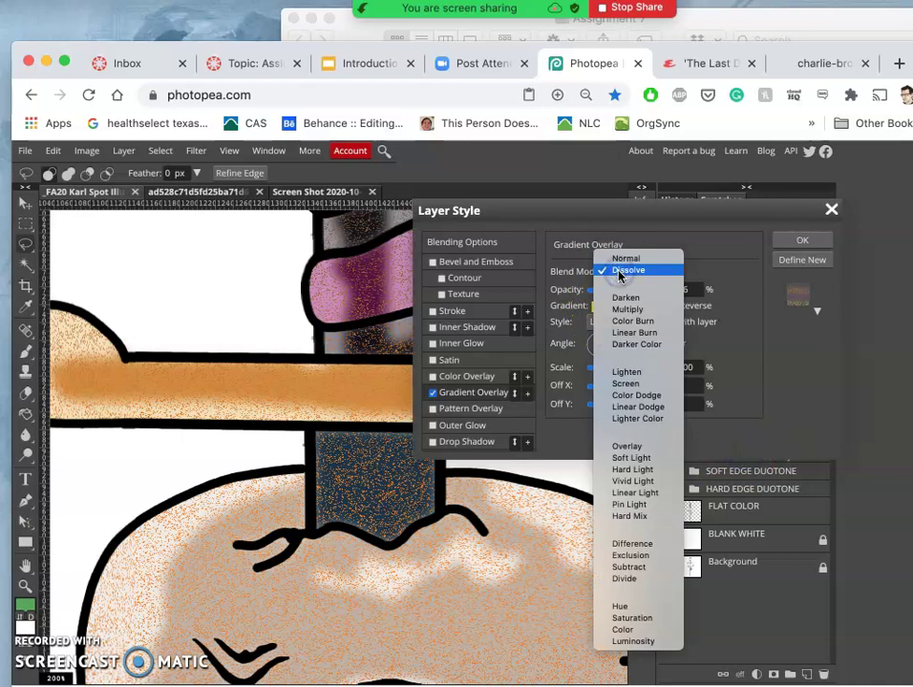
{"action": "left_click", "coordinate": [626, 259]}
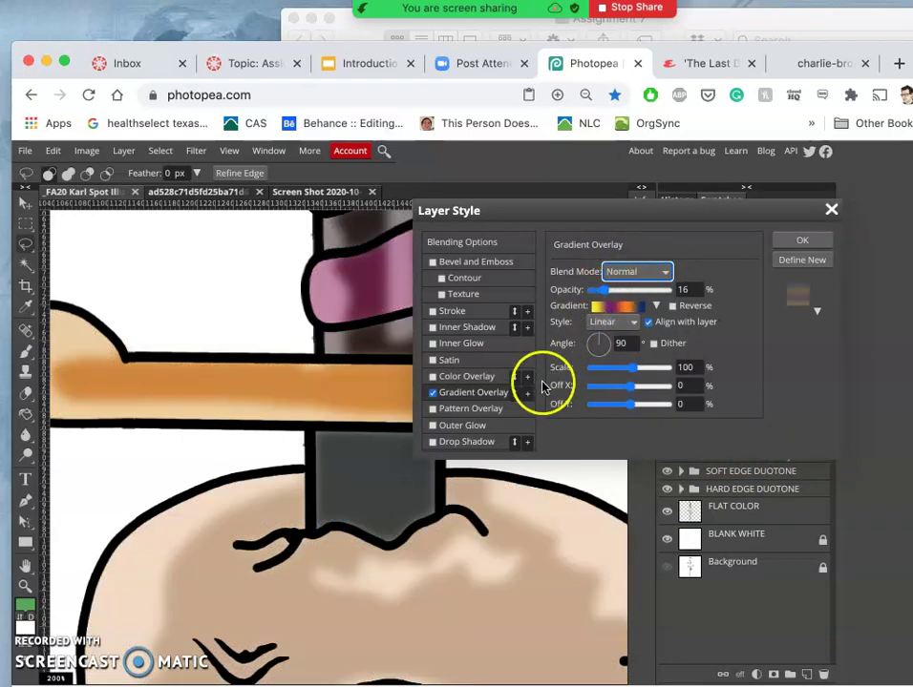
- Set the Gradient Overlay's blend mode to Pin Light and apply the layer style
{"action": "left_click", "coordinate": [663, 275]}
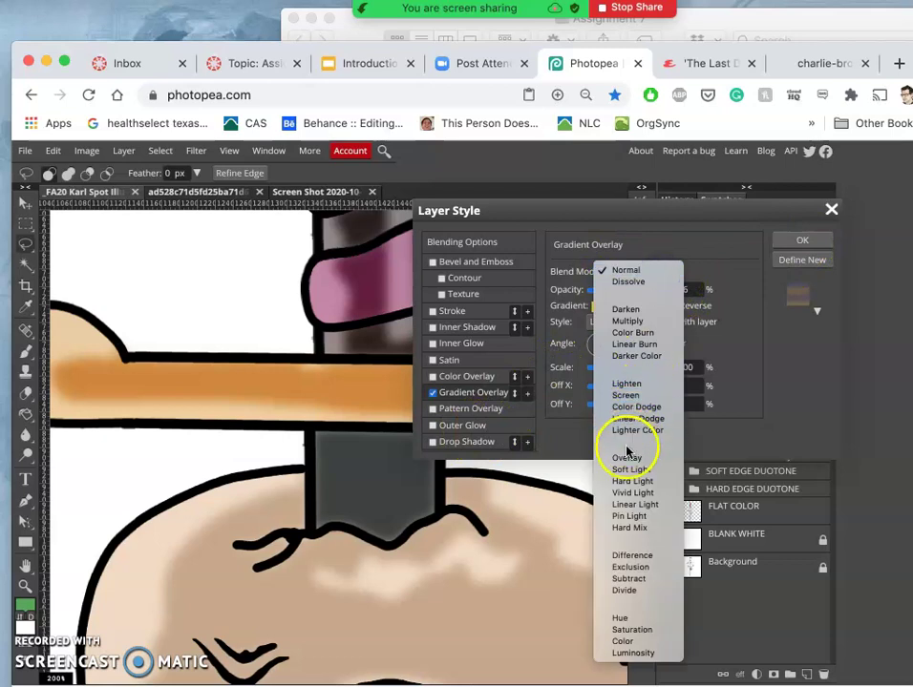
{"action": "left_click", "coordinate": [625, 515]}
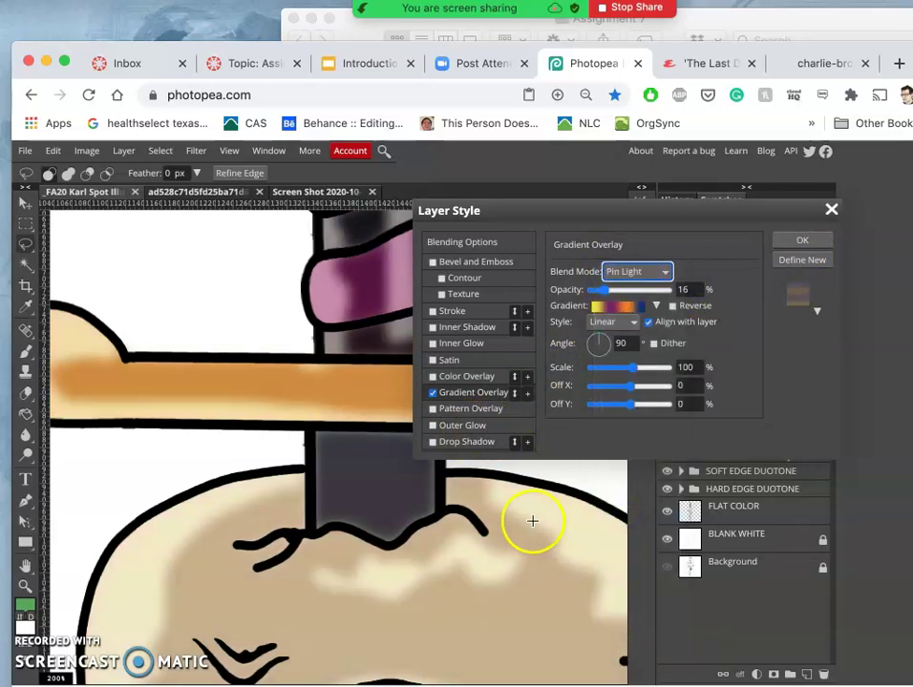
{"action": "key", "text": "super+minus"}
{"action": "key", "text": "super+minus"}
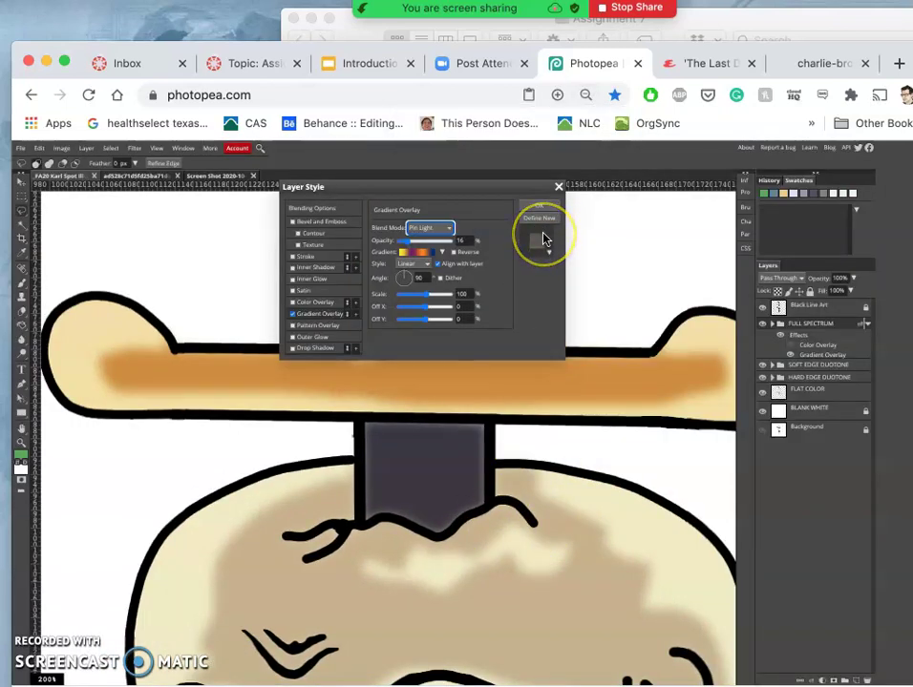
{"action": "key", "text": "super+equal"}
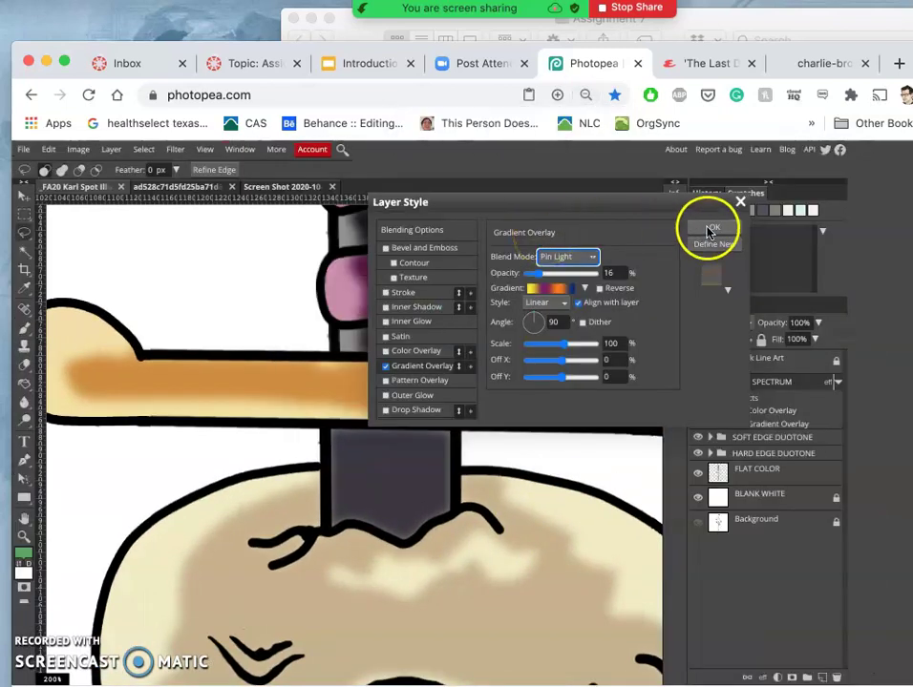
{"action": "left_click", "coordinate": [713, 228]}
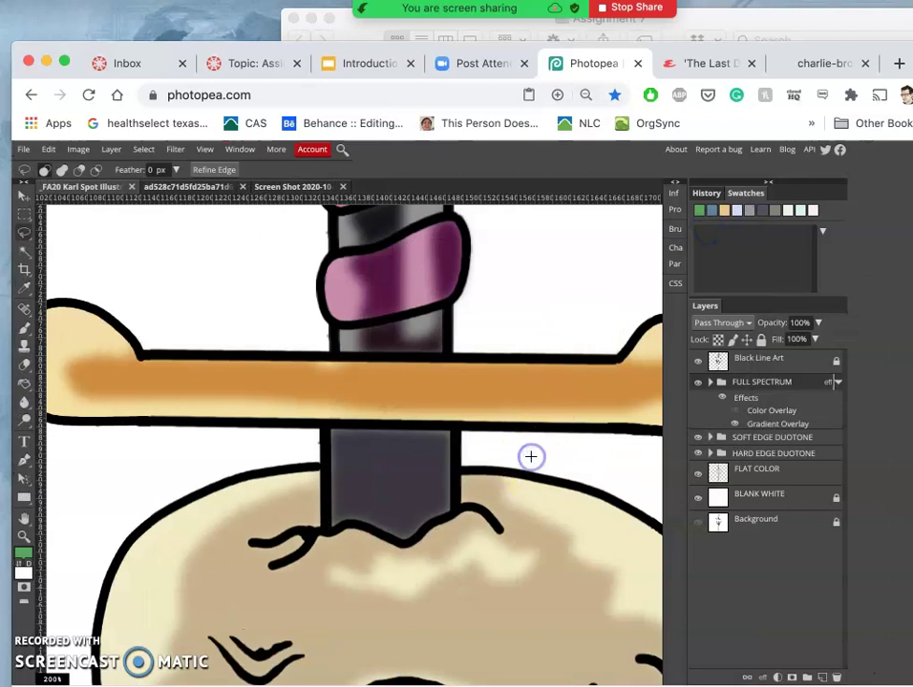
- Examine the gradient overlay's effect on the whole artwork and the layers inside the FULL SPECTRUM folder
{"action": "scroll", "coordinate": [531, 456], "scroll_direction": "down", "scroll_amount": 4}
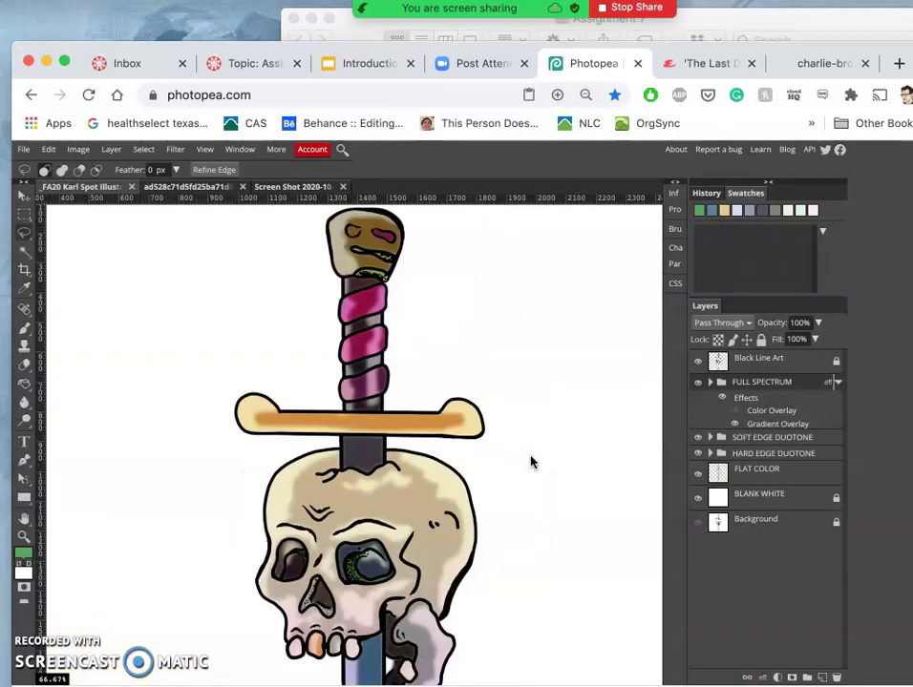
{"action": "scroll", "coordinate": [531, 462], "scroll_direction": "down", "scroll_amount": 1}
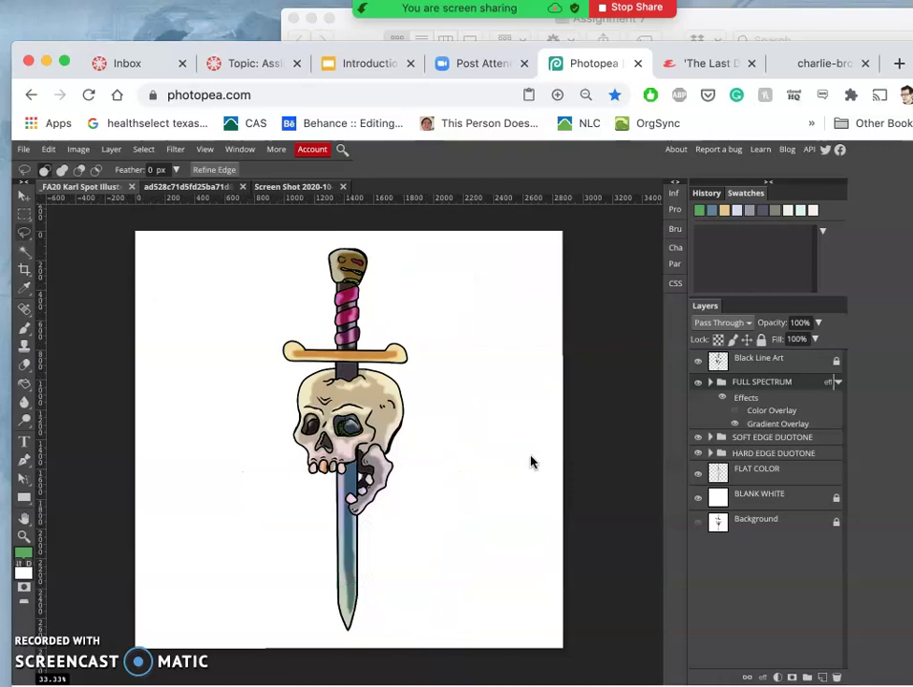
{"action": "left_click", "coordinate": [699, 383]}
{"action": "left_click", "coordinate": [735, 384]}
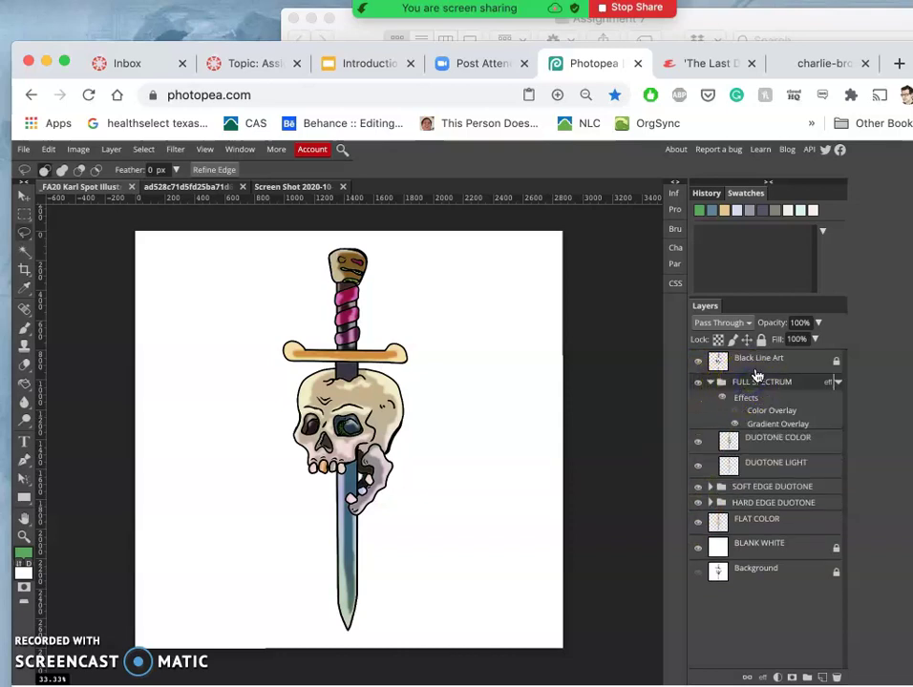
{"action": "left_click", "coordinate": [711, 383]}
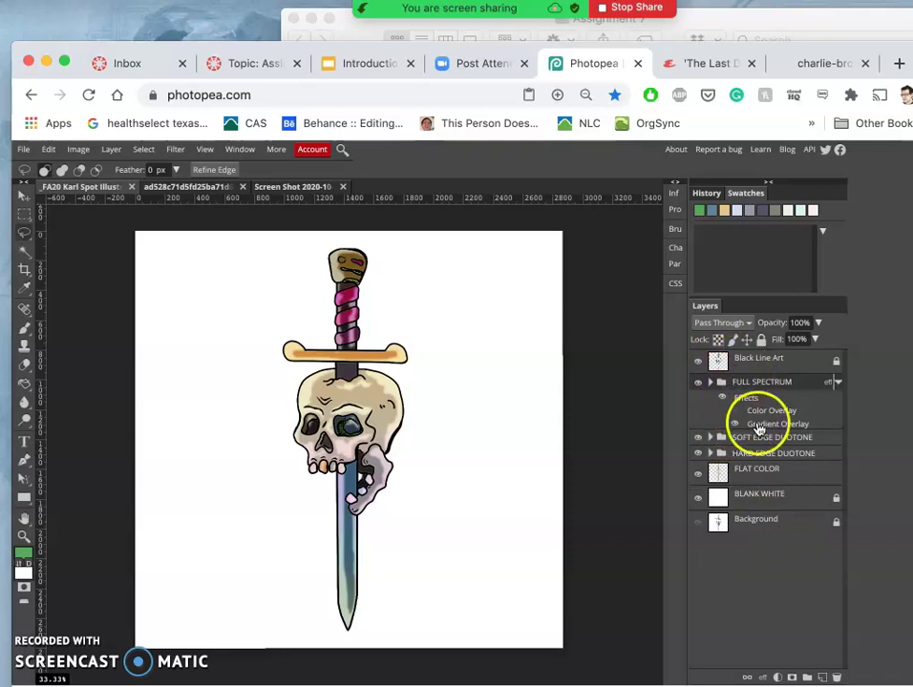
- Review the coloring stages by hiding and reshowing Black Line Art, FULL SPECTRUM, SOFT EDGE DUOTONE, HARD EDGE DUOTONE and FLAT COLOR
{"action": "left_click", "coordinate": [698, 362]}
{"action": "left_click", "coordinate": [697, 361]}
{"action": "left_click", "coordinate": [696, 381]}
{"action": "left_click", "coordinate": [696, 438]}
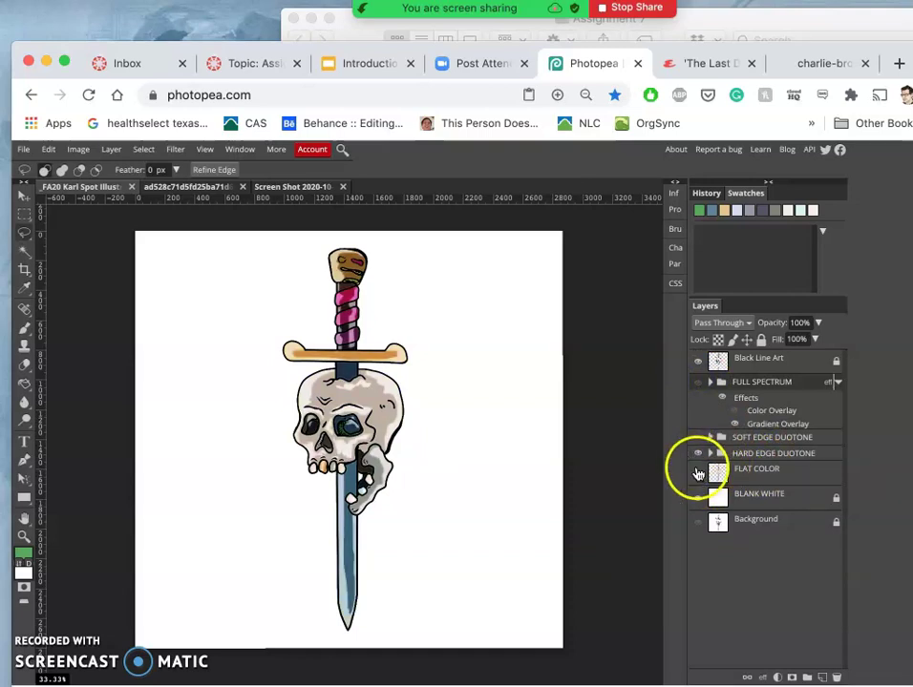
{"action": "left_click", "coordinate": [698, 454]}
{"action": "left_click", "coordinate": [697, 475]}
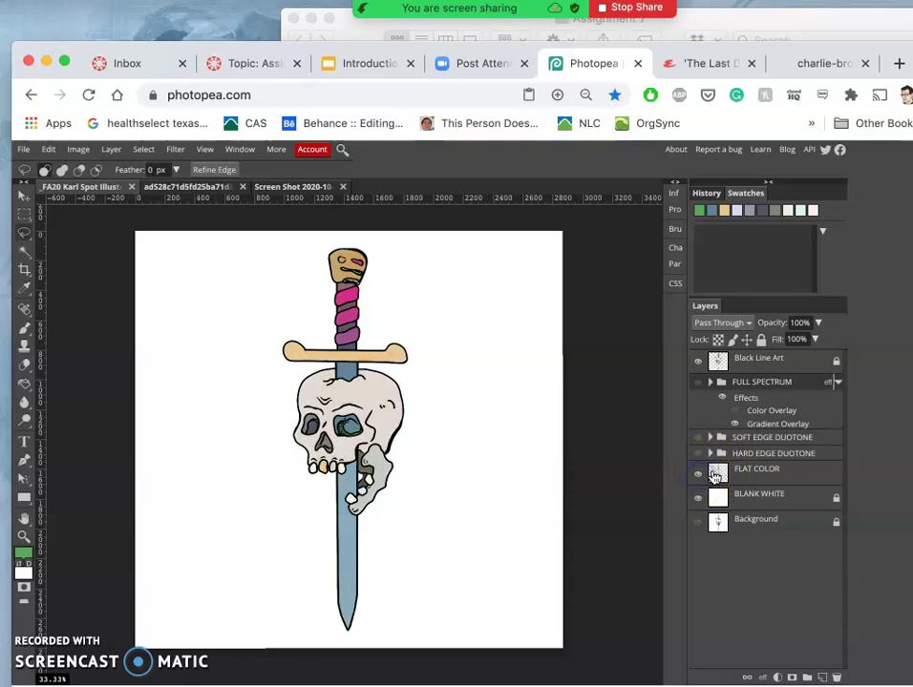
{"action": "left_click", "coordinate": [697, 477]}
{"action": "left_click", "coordinate": [697, 476]}
{"action": "left_click", "coordinate": [698, 455]}
{"action": "left_click", "coordinate": [697, 382]}
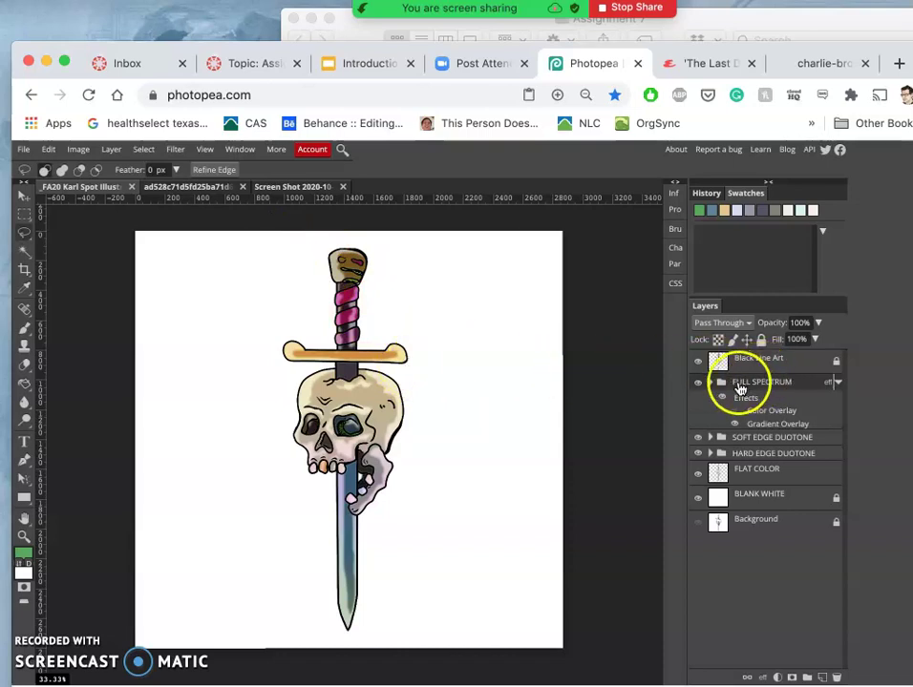
- Add a new layer above Black Line Art and name it COLOR HOLD
{"action": "left_click", "coordinate": [771, 364]}
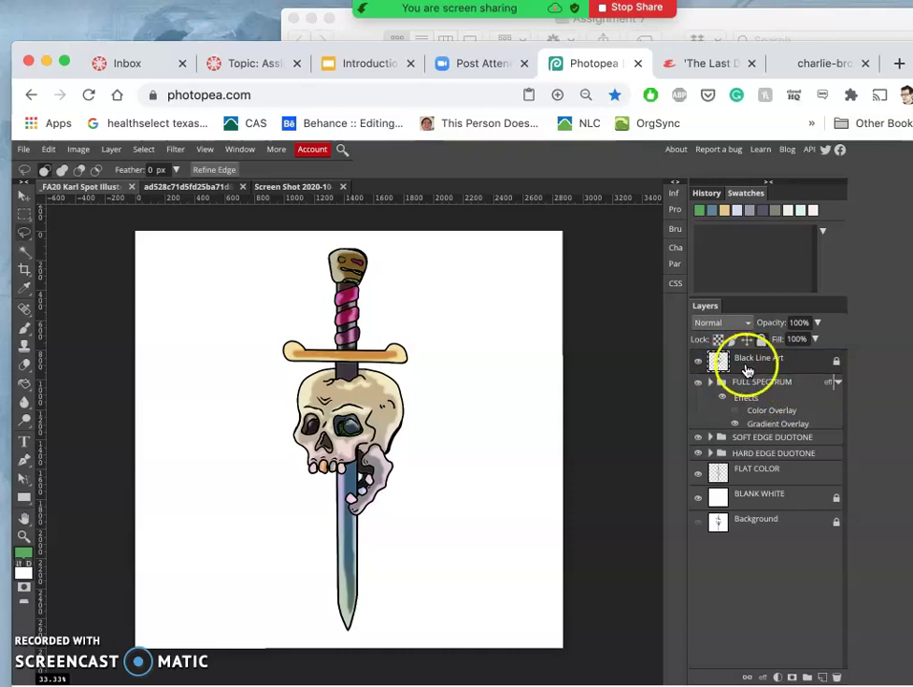
{"action": "left_click", "coordinate": [822, 677]}
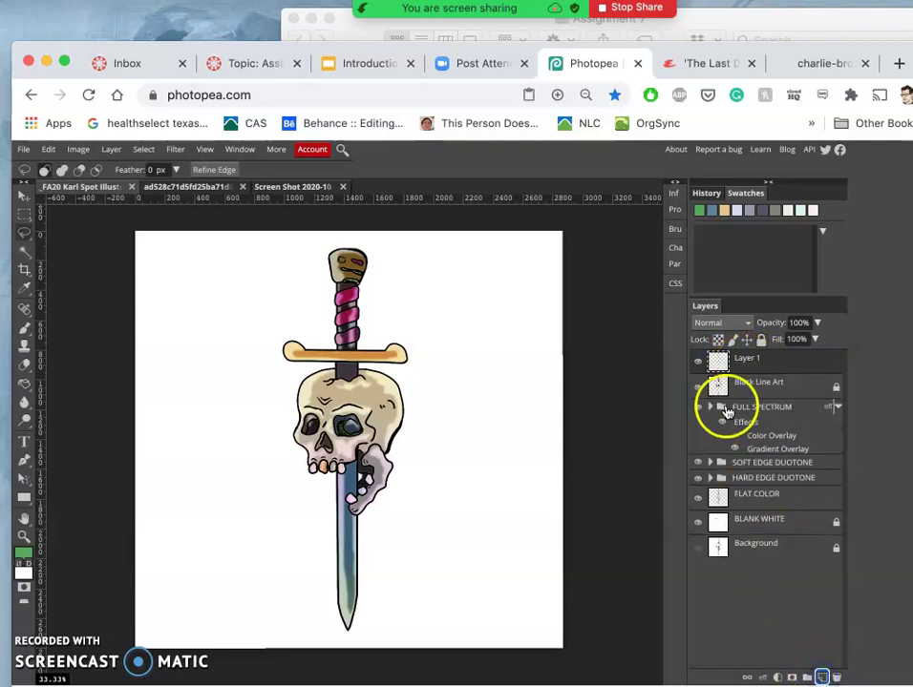
{"action": "double_click", "coordinate": [744, 359]}
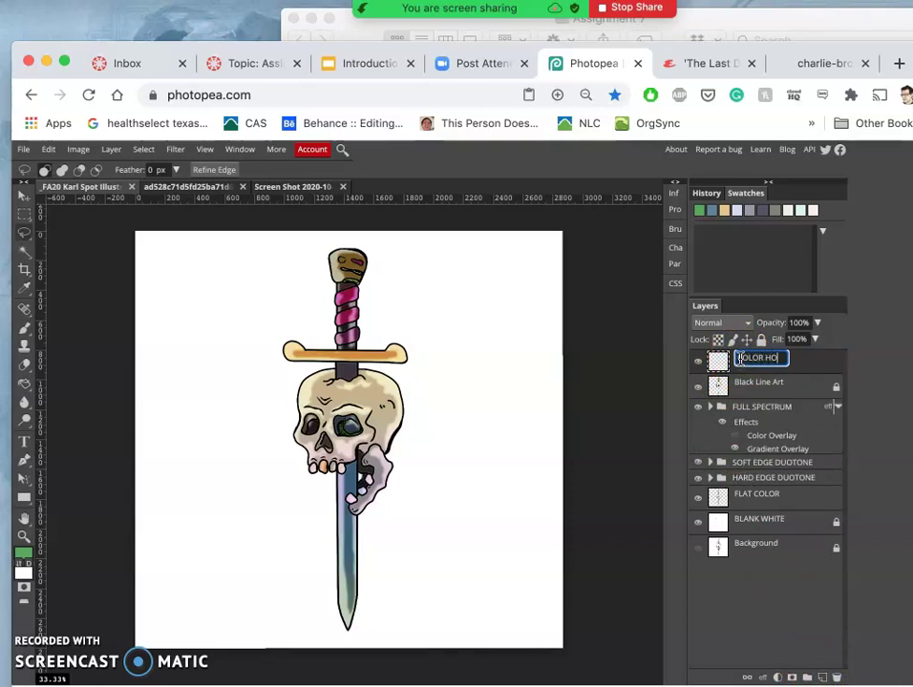
{"action": "key", "text": "Return"}
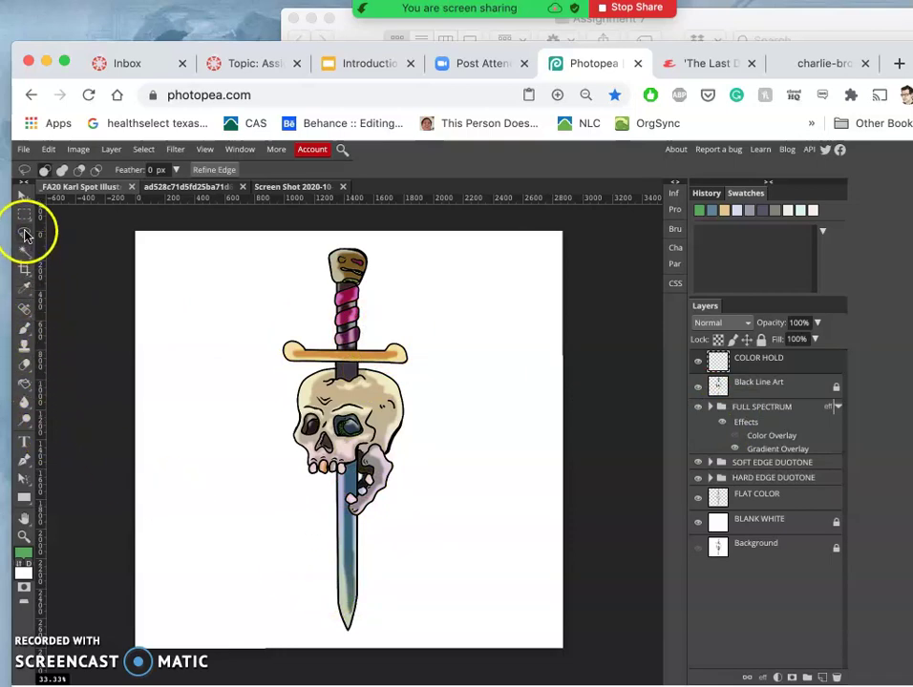
- Choose the Brush tool and set the foreground color to a pale cyan, about d2f2f2
{"action": "left_click", "coordinate": [24, 327]}
{"action": "left_click", "coordinate": [24, 551]}
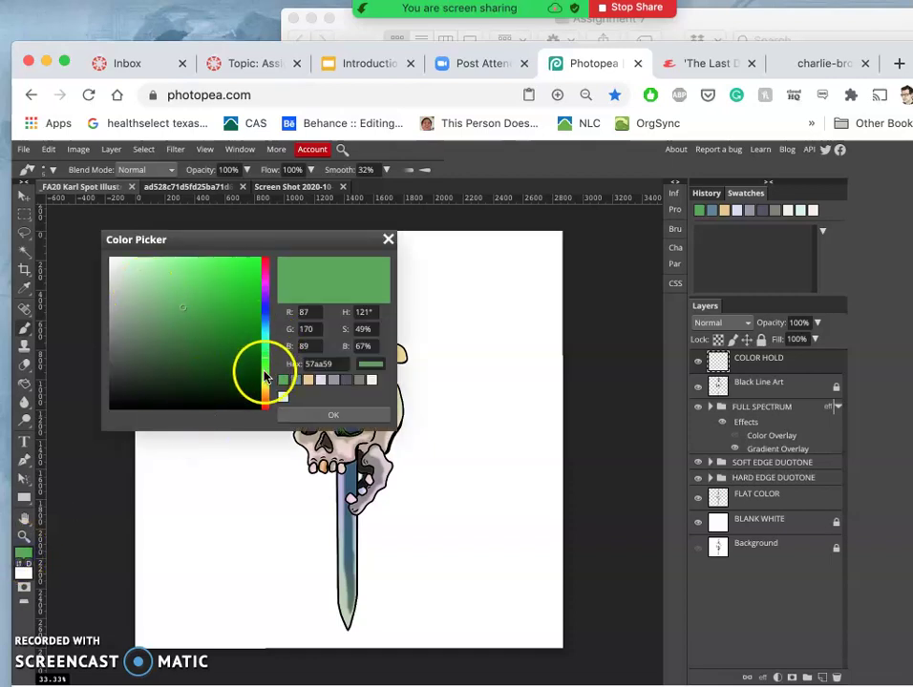
{"action": "left_click", "coordinate": [263, 331]}
{"action": "left_click", "coordinate": [130, 264]}
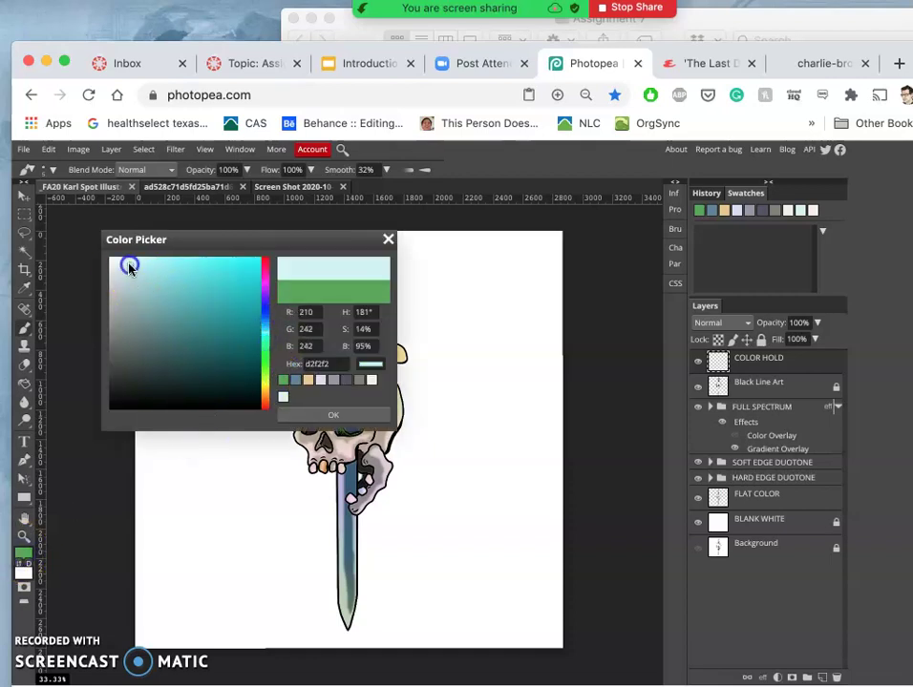
{"action": "left_click", "coordinate": [324, 420]}
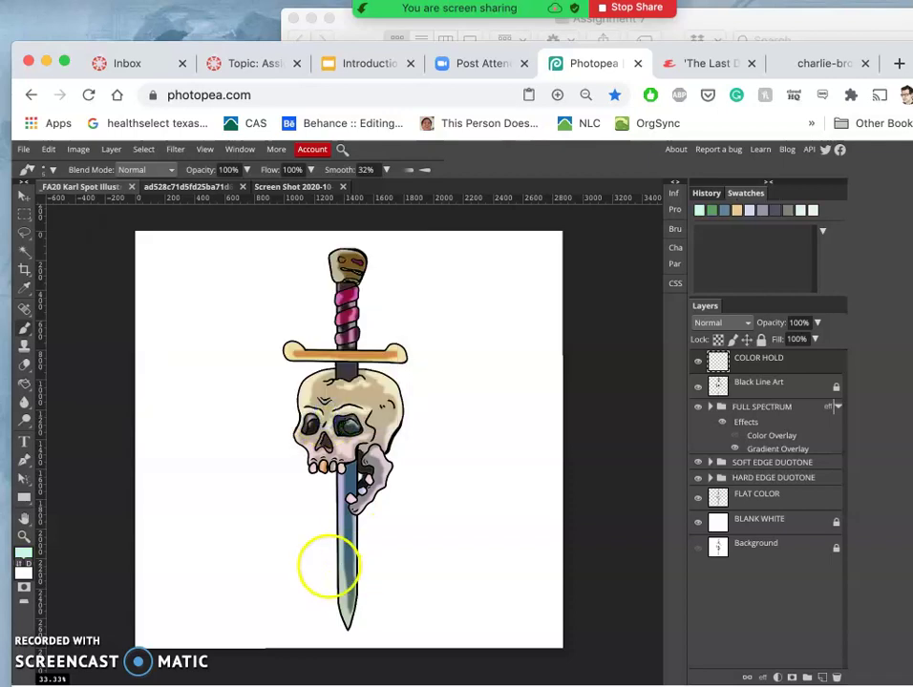
- Paint a small pale cyan starburst over the black outline on the blade's left edge, near the sword's tip
{"action": "scroll", "coordinate": [330, 573], "scroll_direction": "up", "scroll_amount": 1}
{"action": "scroll", "coordinate": [328, 571], "scroll_direction": "up", "scroll_amount": 3}
{"action": "scroll", "coordinate": [329, 571], "scroll_direction": "down", "scroll_amount": 10}
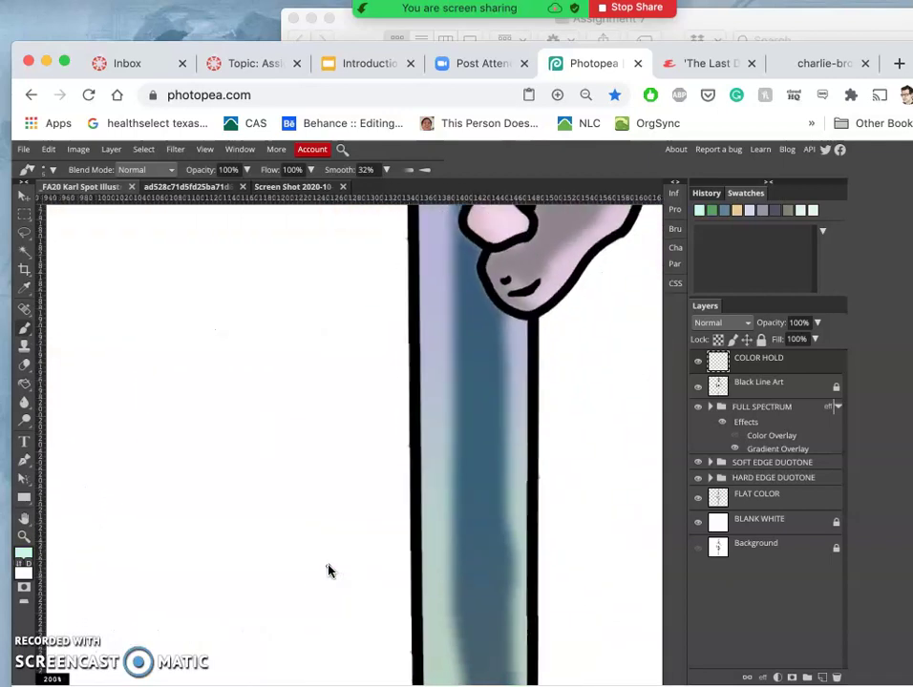
{"action": "scroll", "coordinate": [329, 571], "scroll_direction": "down", "scroll_amount": 3}
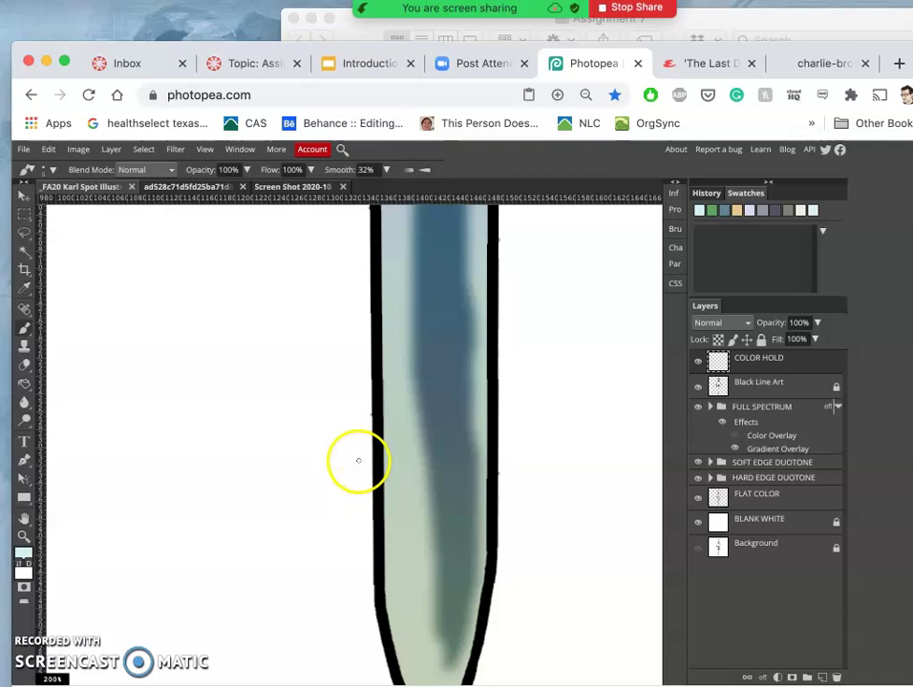
{"action": "left_click", "coordinate": [405, 524], "text": "shift"}
{"action": "left_click_drag", "start_coordinate": [391, 475], "coordinate": [376, 511]}
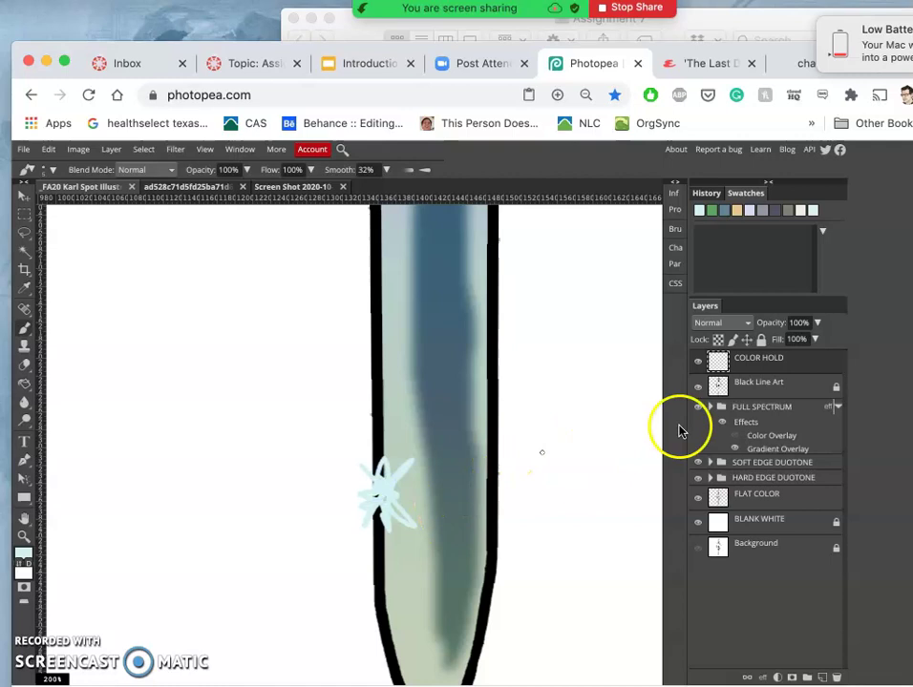
- Apply a Gaussian Blur with a 7.2 px radius to the starburst on the COLOR HOLD layer
{"action": "left_click", "coordinate": [176, 149]}
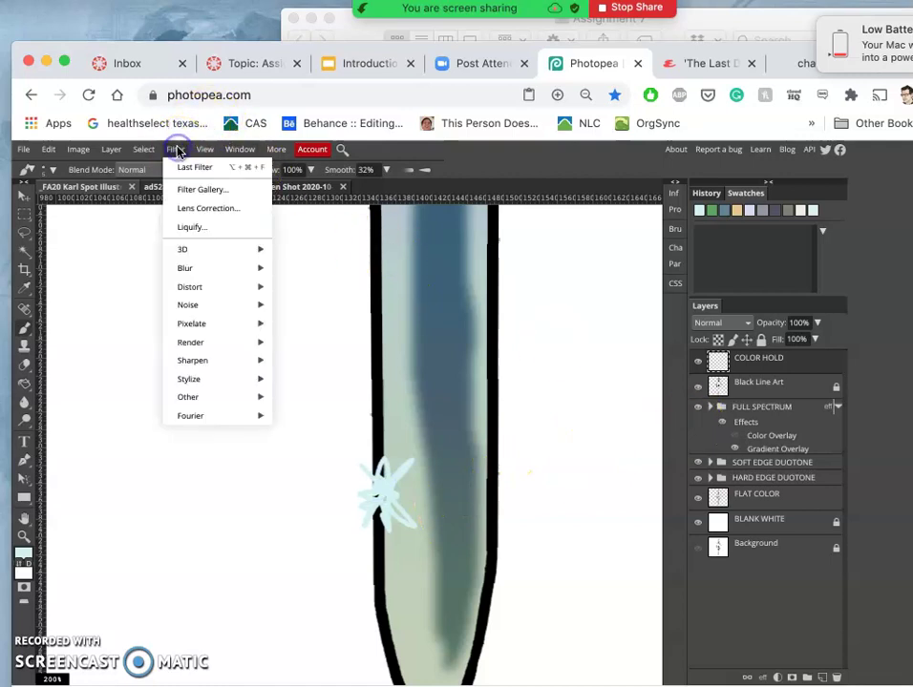
{"action": "mouse_move", "coordinate": [198, 268]}
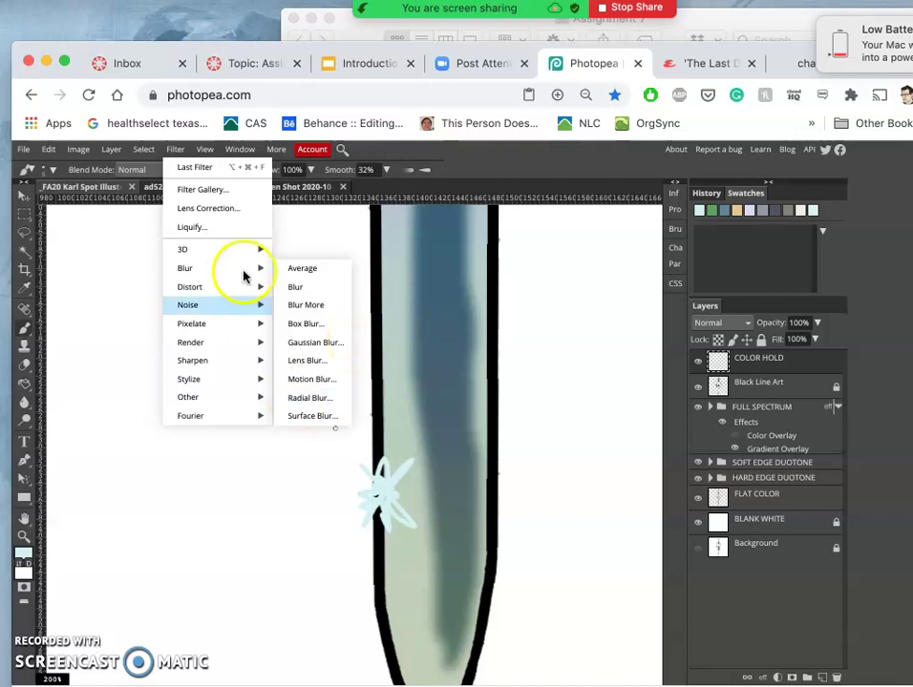
{"action": "left_click", "coordinate": [308, 343]}
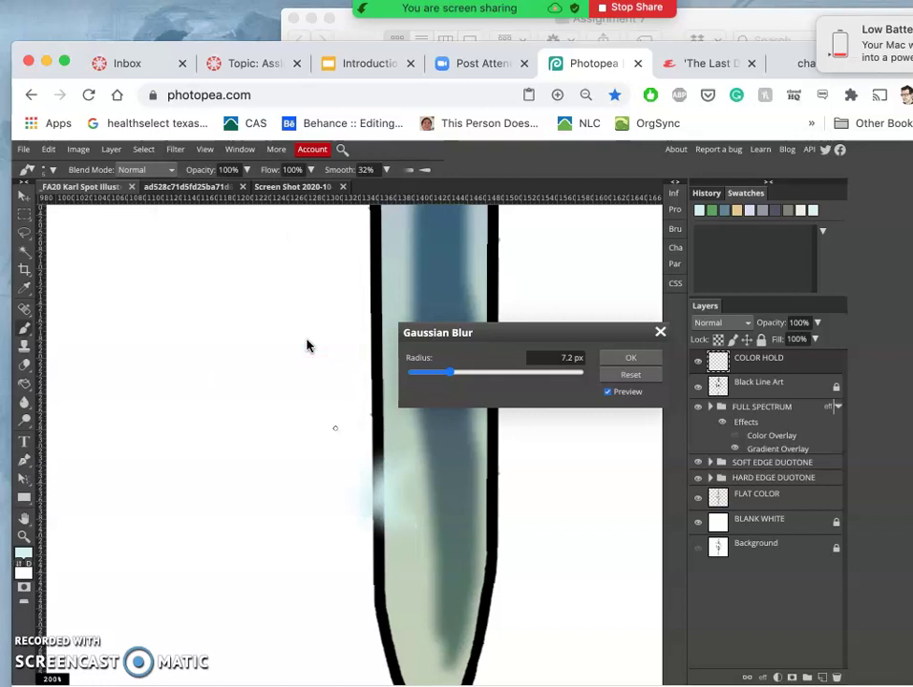
{"action": "mouse_move", "coordinate": [450, 371]}
{"action": "left_mouse_down"}
{"action": "mouse_move", "coordinate": [404, 474]}
{"action": "mouse_move", "coordinate": [436, 382]}
{"action": "mouse_move", "coordinate": [427, 377]}
{"action": "left_mouse_up"}
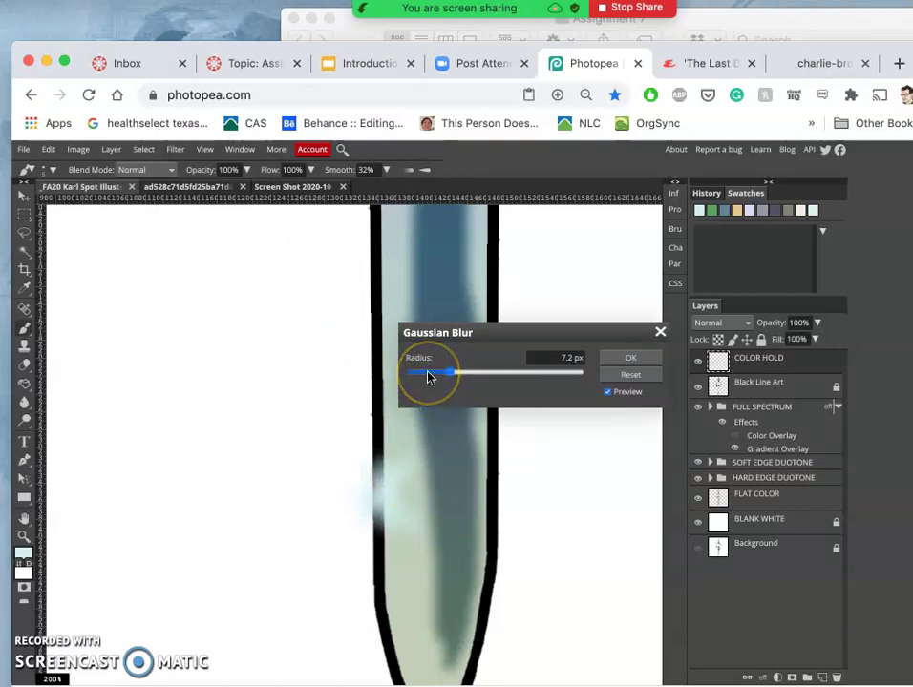
{"action": "left_click", "coordinate": [472, 370]}
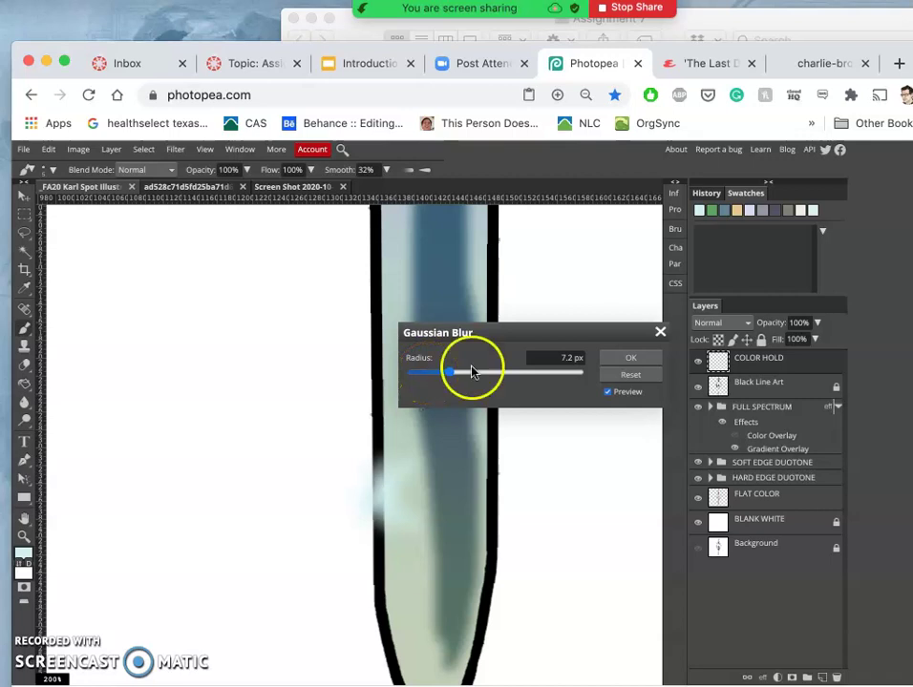
{"action": "left_click", "coordinate": [626, 360]}
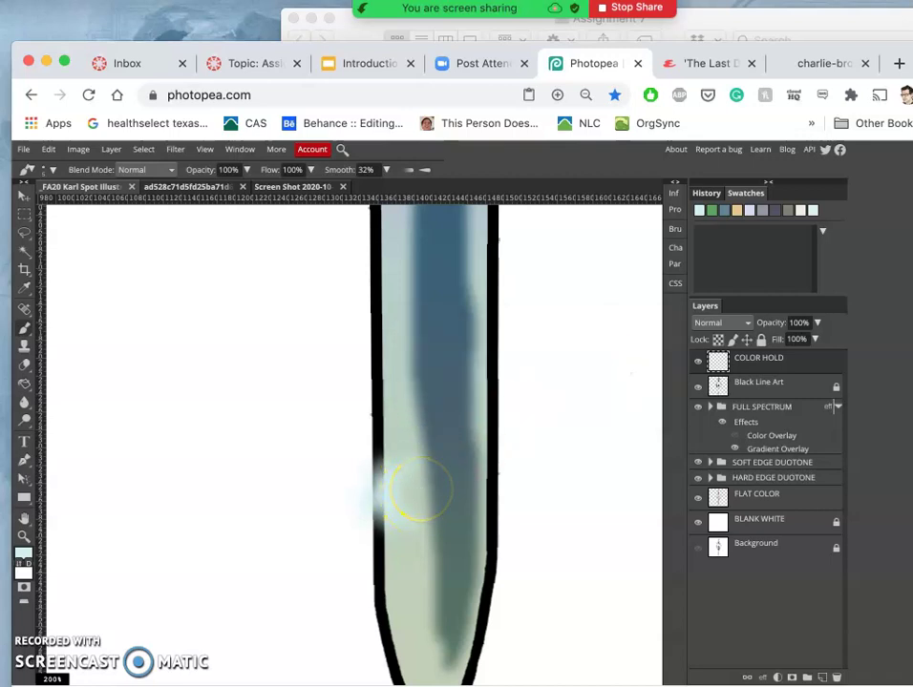
- Examine the blurred glint on the blade at full-artwork size and up close
{"action": "key", "text": "ctrl+minus"}
{"action": "key", "text": "ctrl+minus"}
{"action": "key", "text": "ctrl+minus"}
{"action": "key", "text": "ctrl+minus"}
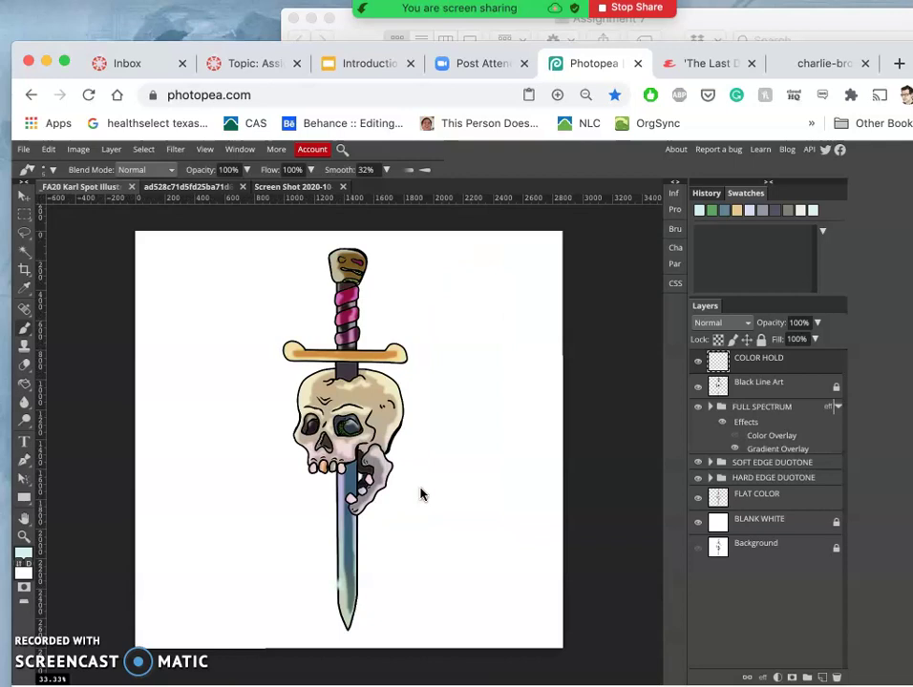
{"action": "key", "text": "ctrl+minus"}
{"action": "key", "text": "ctrl+minus"}
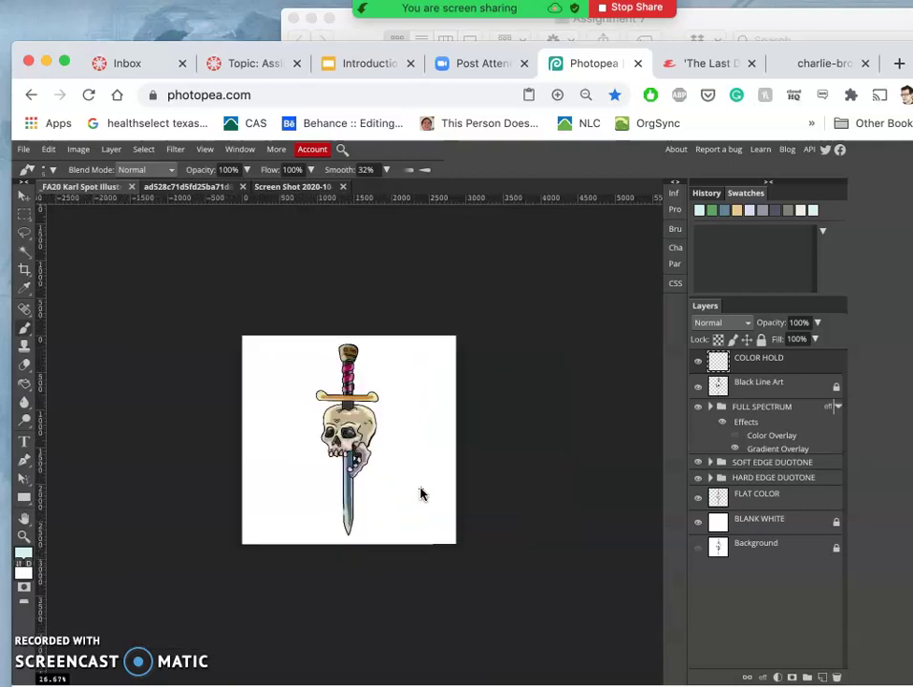
{"action": "key", "text": "ctrl+plus"}
{"action": "key", "text": "ctrl+plus"}
{"action": "key", "text": "ctrl+plus"}
{"action": "key", "text": "ctrl+plus"}
{"action": "key", "text": "ctrl+plus"}
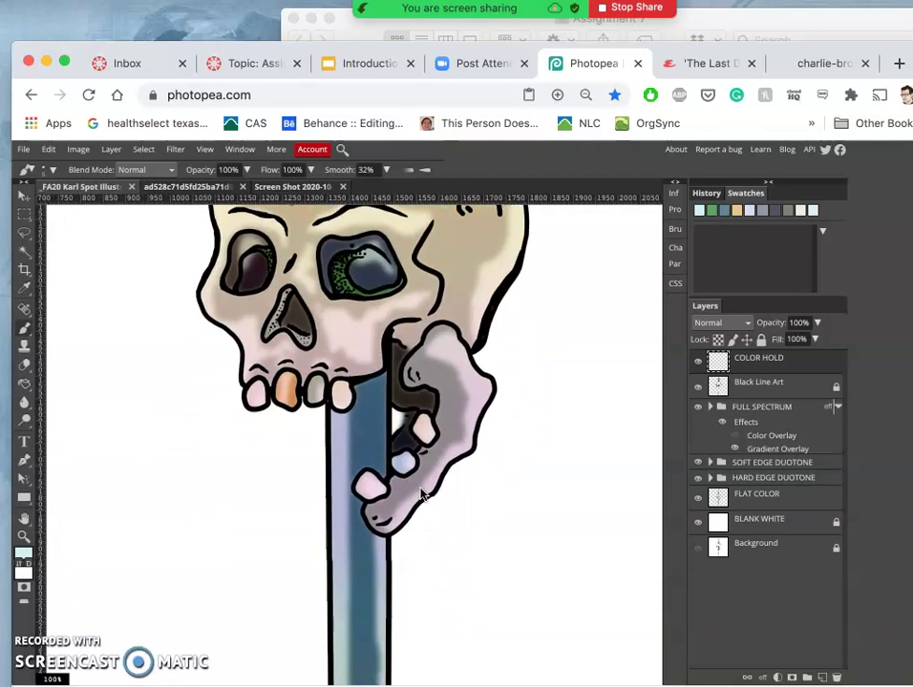
{"action": "scroll", "coordinate": [421, 494], "scroll_direction": "down", "scroll_amount": 5}
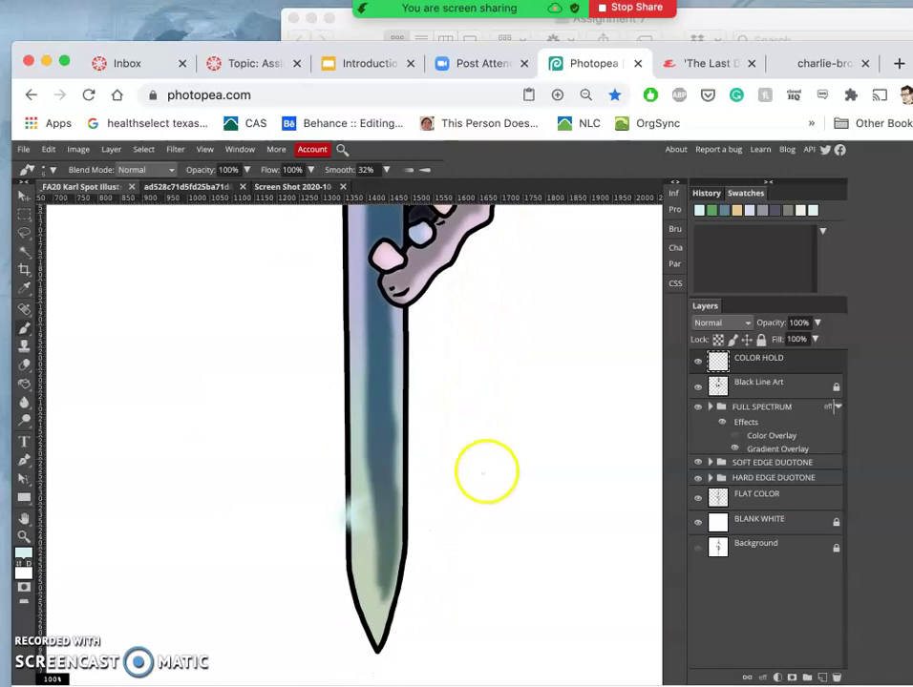
- Duplicate the COLOR HOLD layer four times to intensify the glint
{"action": "left_click", "coordinate": [800, 364]}
{"action": "key", "text": "ctrl+j"}
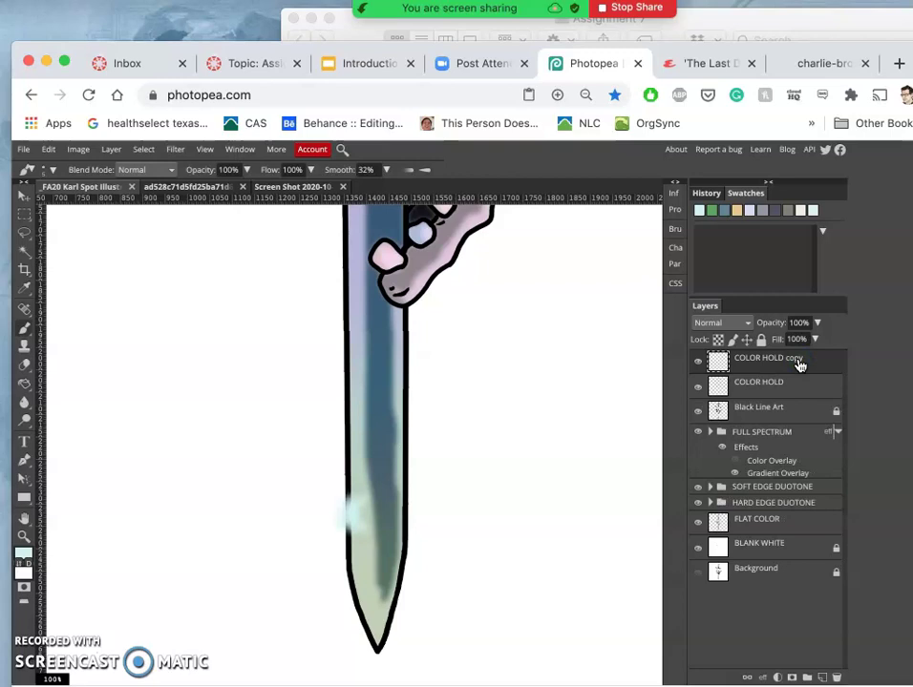
{"action": "key", "text": "ctrl+j"}
{"action": "key", "text": "ctrl+j"}
{"action": "key", "text": "ctrl+j"}
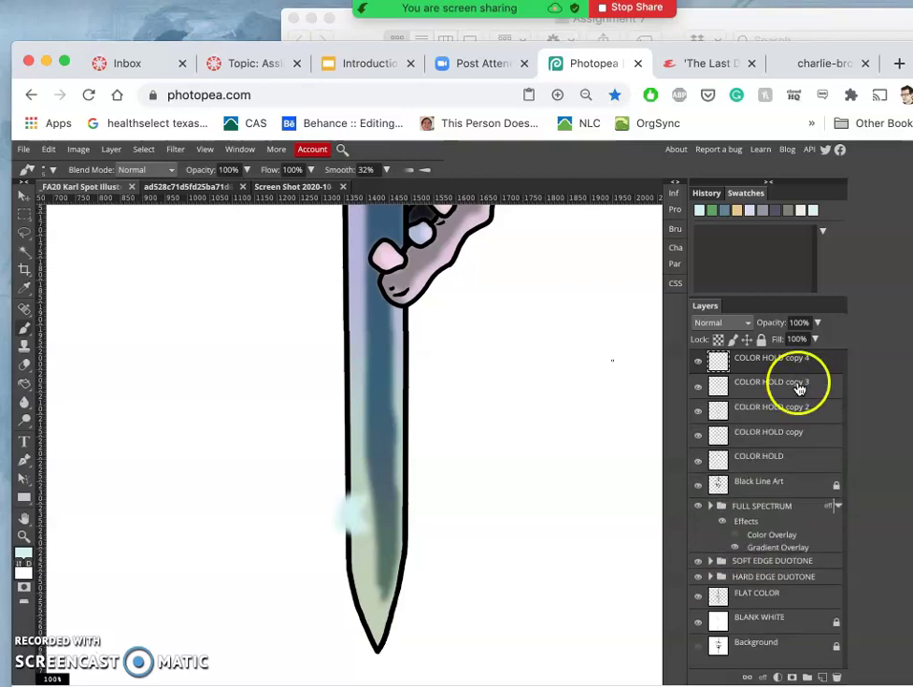
- Move COLOR HOLD above its copies and merge all five glint layers into one COLOR HOLD layer
{"action": "left_click", "coordinate": [778, 463]}
{"action": "left_click_drag", "start_coordinate": [778, 464], "coordinate": [773, 357]}
{"action": "left_click", "coordinate": [762, 457]}
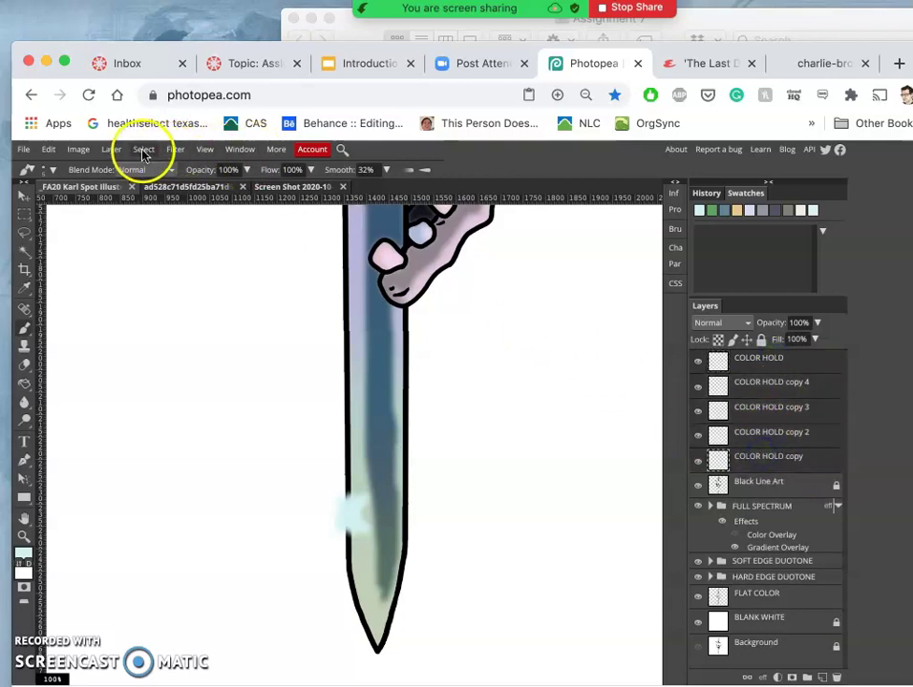
{"action": "left_click", "coordinate": [113, 150]}
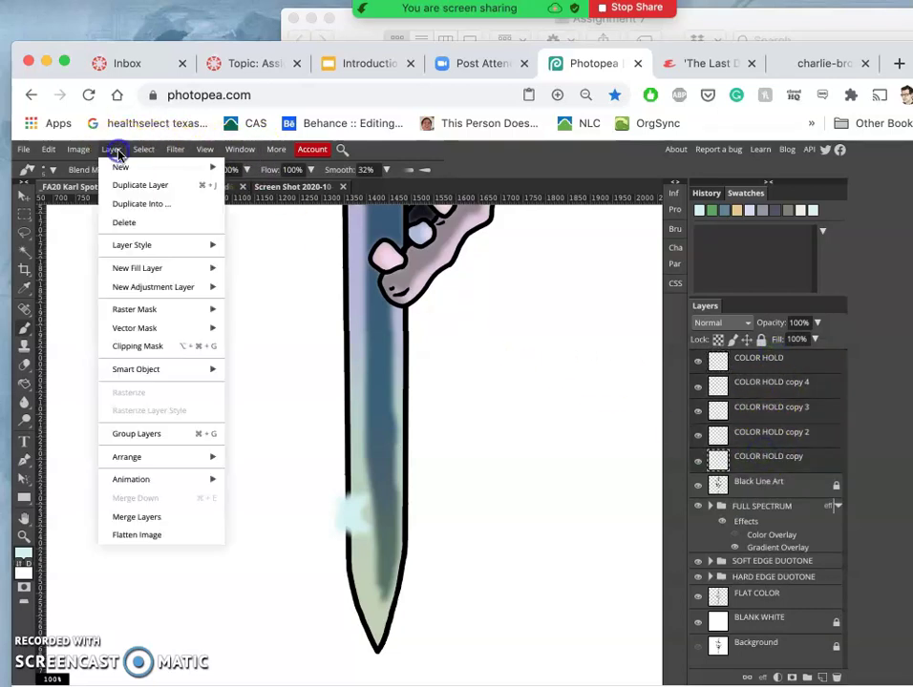
{"action": "left_click", "coordinate": [133, 517]}
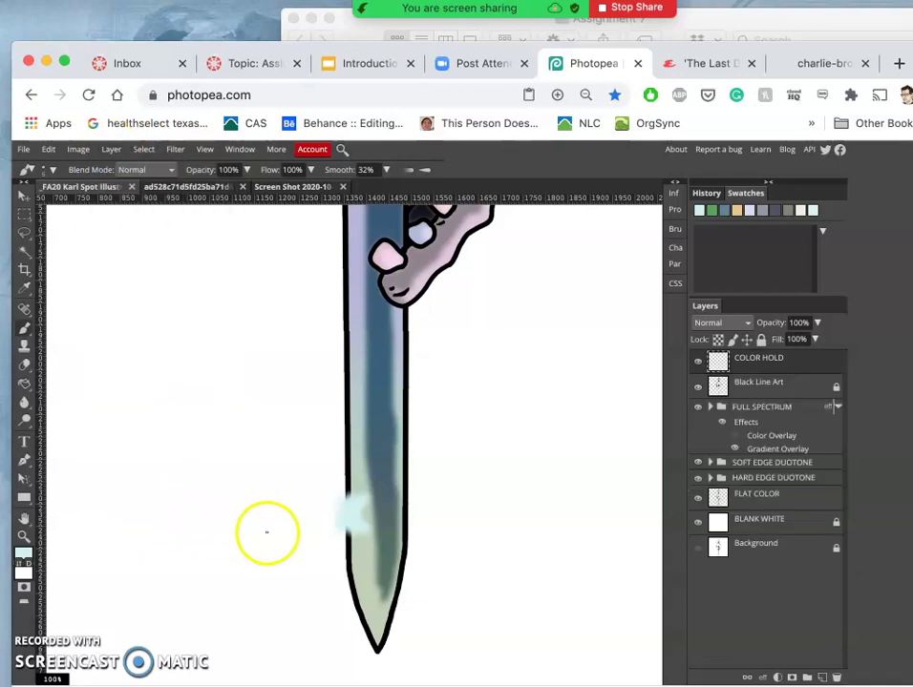
- Duplicate the merged COLOR HOLD layer and move the copied glint onto the left end of the crossguard
{"action": "scroll", "coordinate": [267, 532], "scroll_direction": "down", "scroll_amount": 3}
{"action": "scroll", "coordinate": [266, 535], "scroll_direction": "up", "scroll_amount": 5}
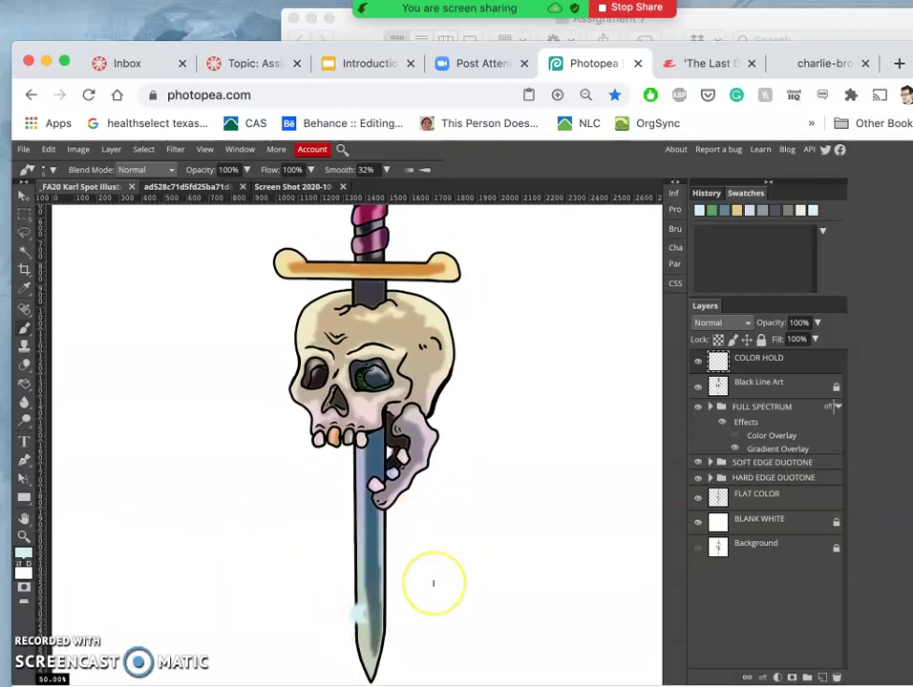
{"action": "key", "text": "ctrl+j"}
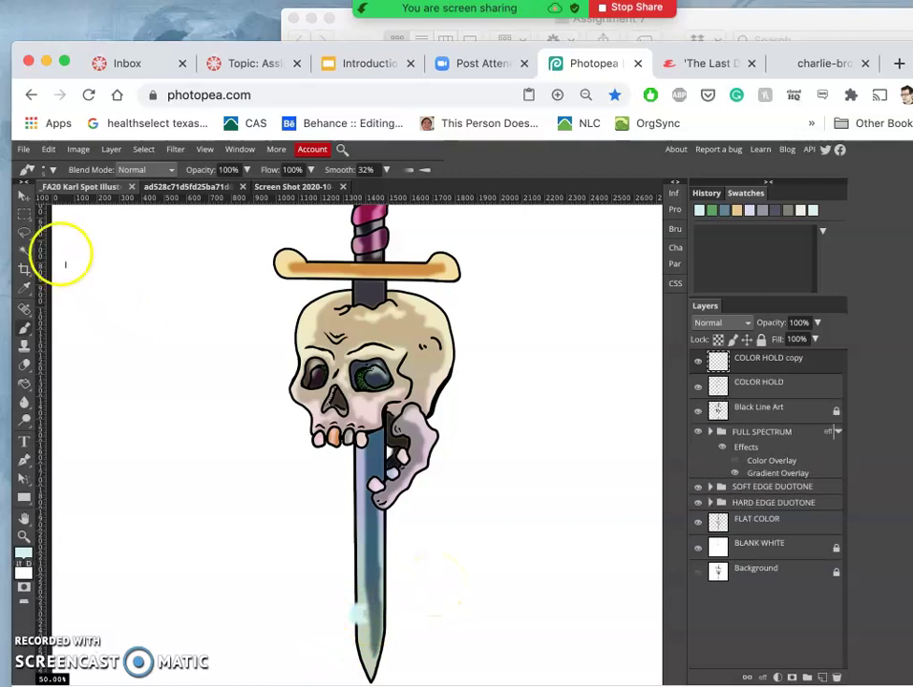
{"action": "left_click", "coordinate": [23, 196]}
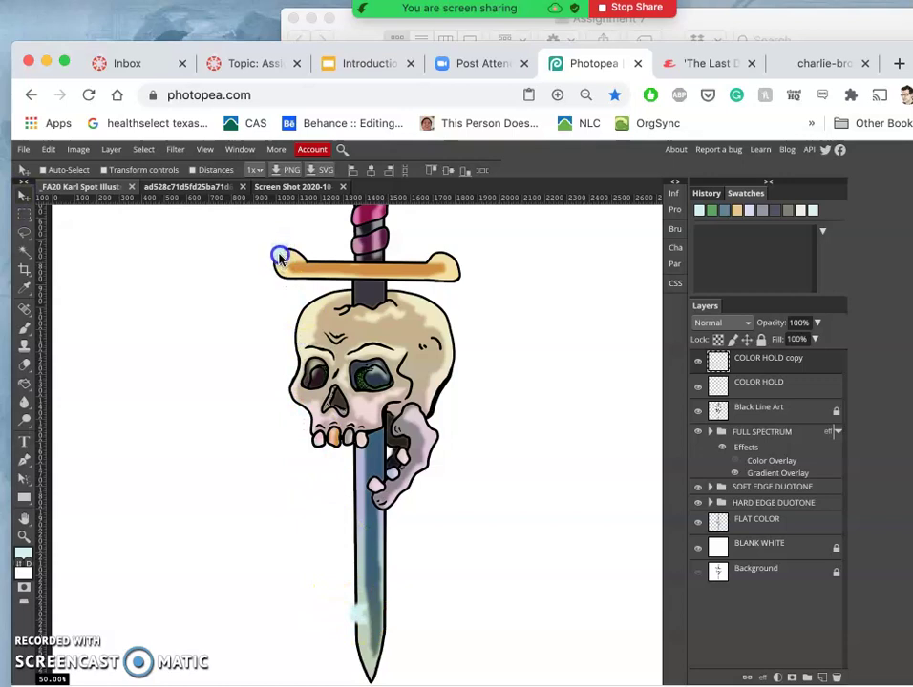
- Recolor the crossguard glint with Hue/Saturation, setting the hue to -108 and raising the lightness to about 50
{"action": "left_click", "coordinate": [82, 151]}
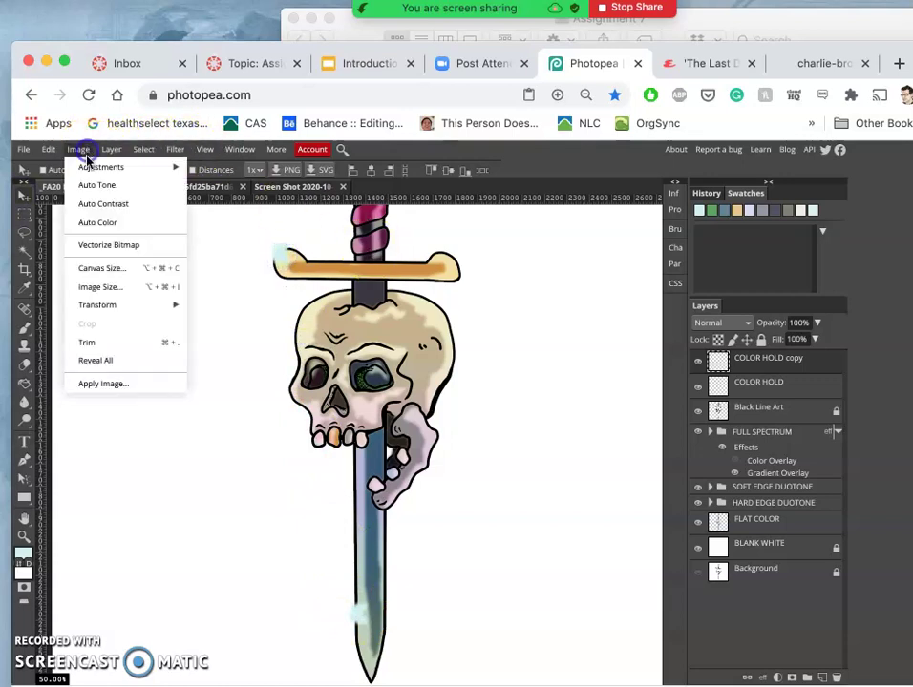
{"action": "mouse_move", "coordinate": [143, 170]}
{"action": "left_click", "coordinate": [230, 264]}
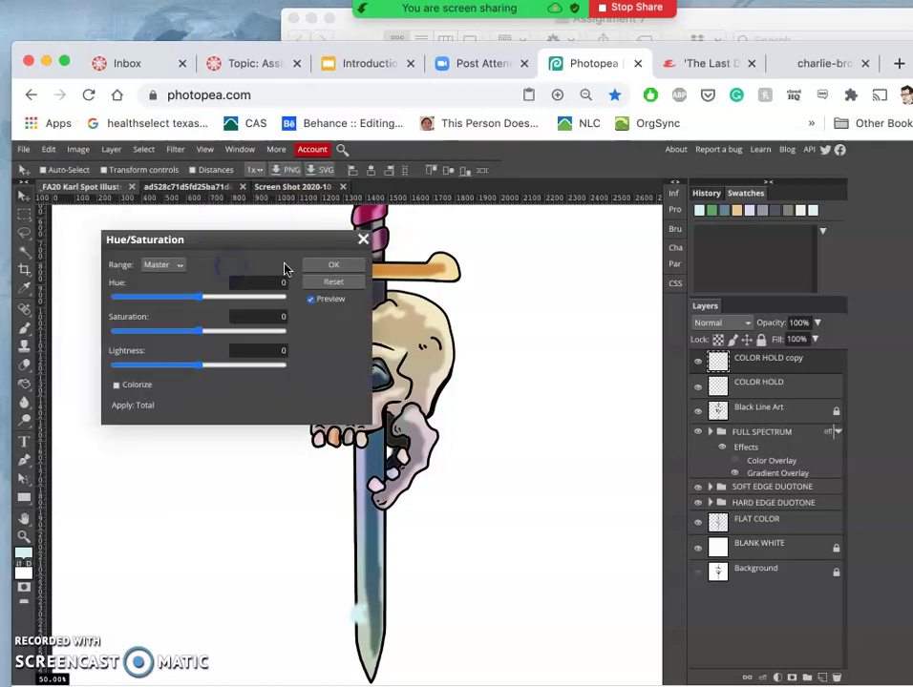
{"action": "left_click_drag", "start_coordinate": [320, 245], "coordinate": [588, 382]}
{"action": "mouse_move", "coordinate": [468, 436]}
{"action": "left_mouse_down"}
{"action": "mouse_move", "coordinate": [482, 439]}
{"action": "mouse_move", "coordinate": [454, 437]}
{"action": "left_mouse_up"}
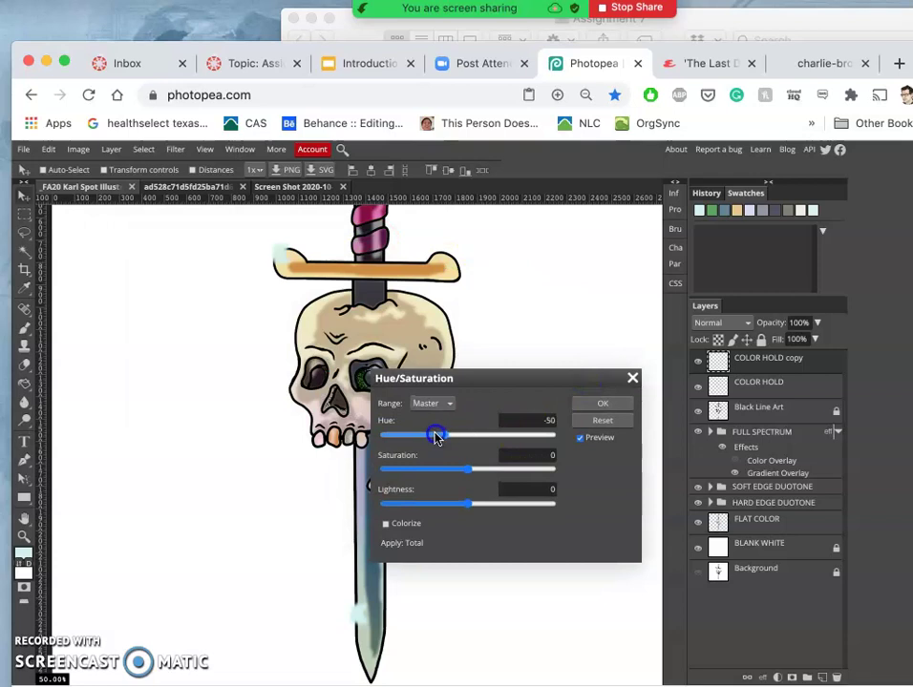
{"action": "left_click_drag", "start_coordinate": [417, 434], "coordinate": [421, 436]}
{"action": "left_click_drag", "start_coordinate": [471, 503], "coordinate": [480, 508]}
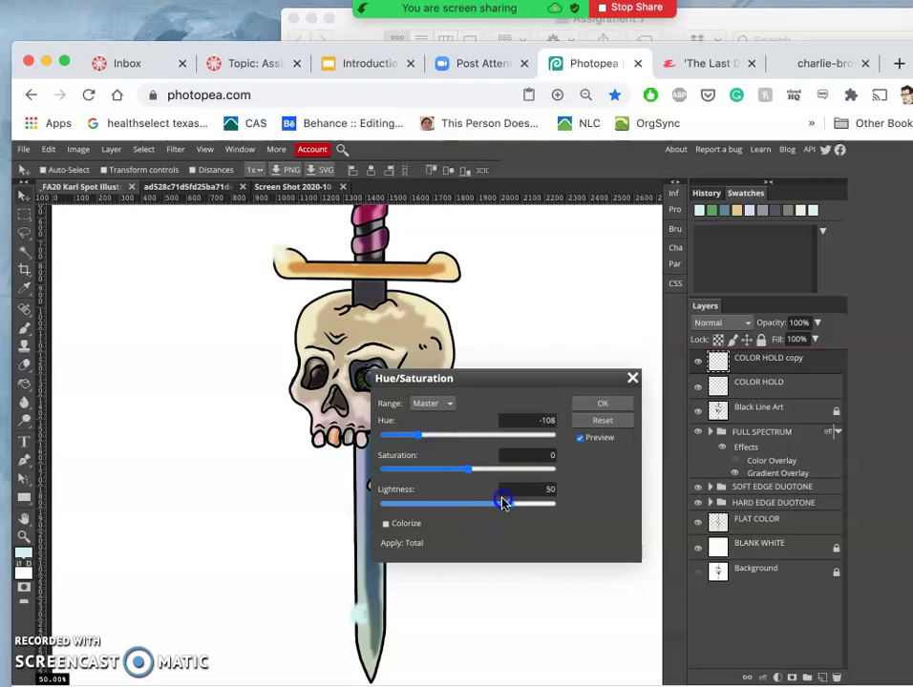
{"action": "left_click", "coordinate": [599, 402]}
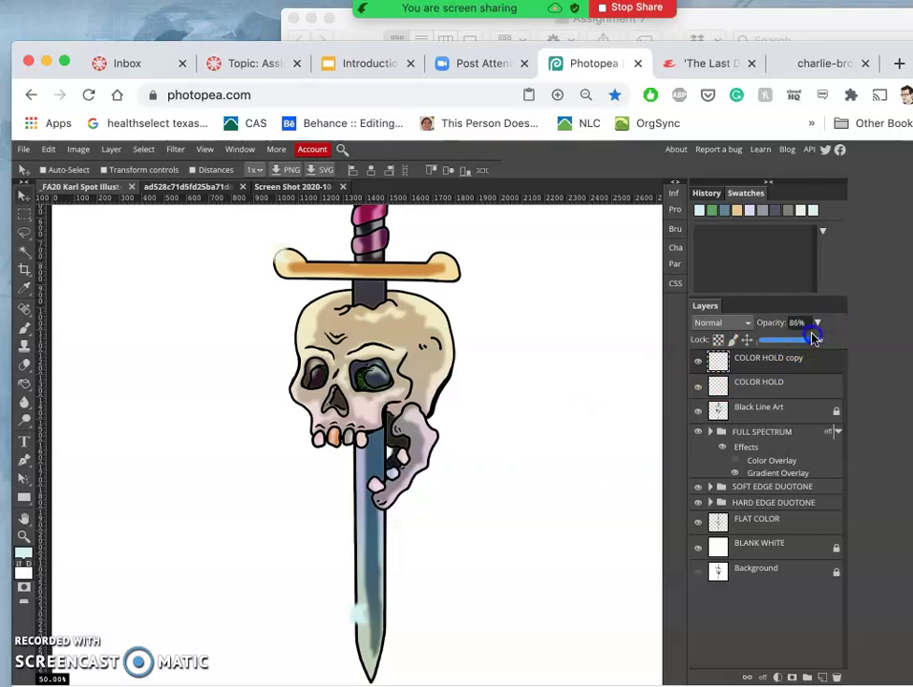
- Set the COLOR HOLD copy layer's opacity to 92%, then configure the Eraser with 57% opacity and a 92 px brush
{"action": "left_click_drag", "start_coordinate": [814, 336], "coordinate": [593, 351]}
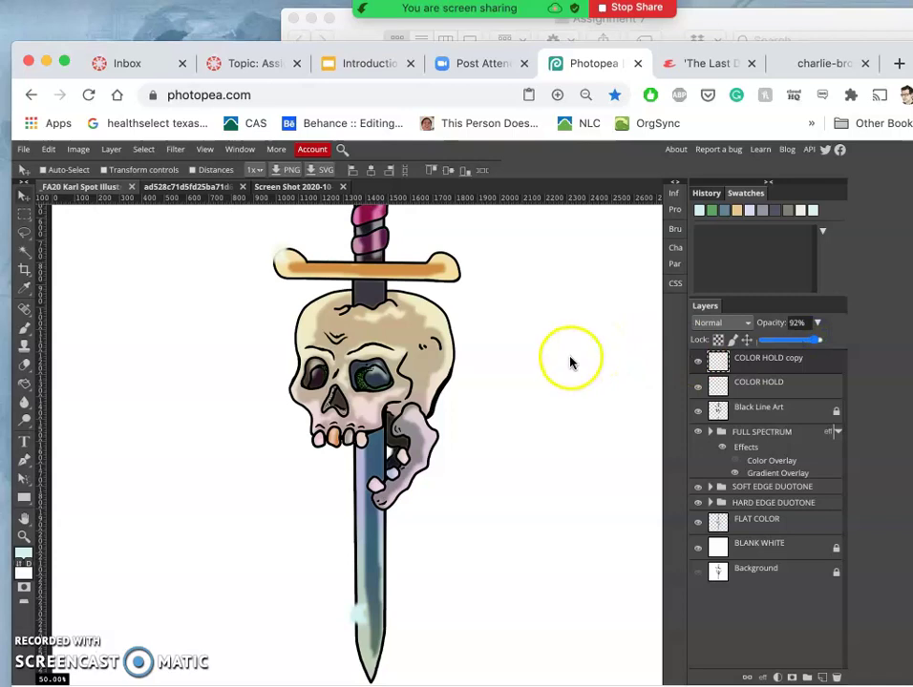
{"action": "left_click", "coordinate": [24, 364]}
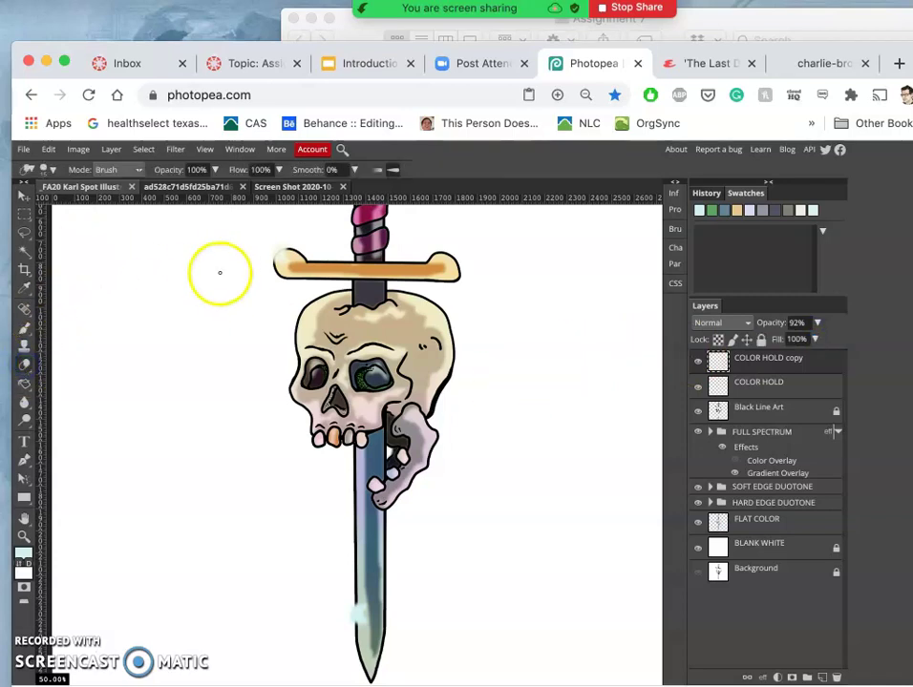
{"action": "left_click", "coordinate": [215, 169]}
{"action": "left_click", "coordinate": [196, 188]}
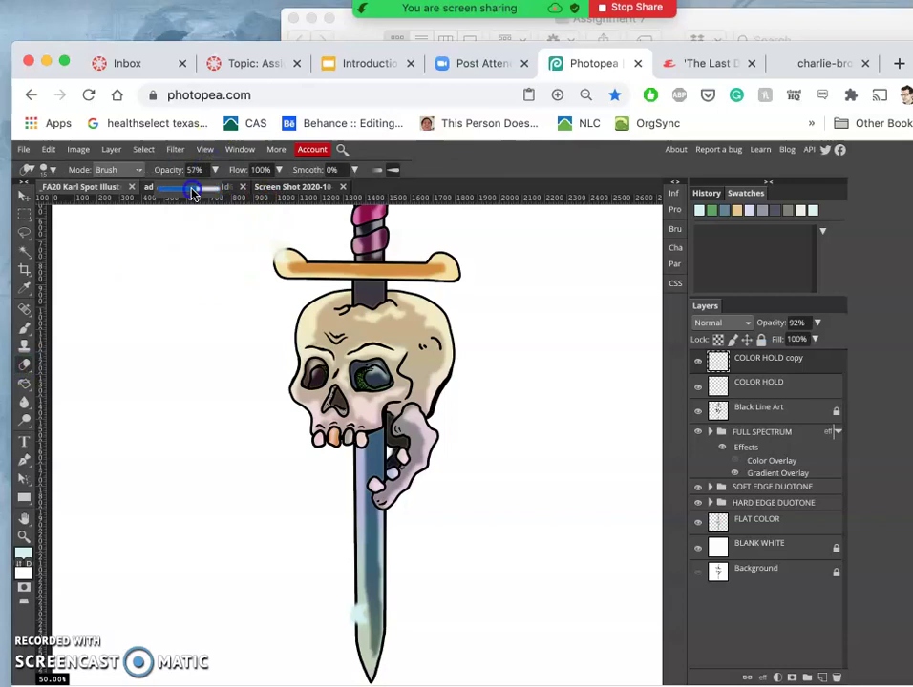
{"action": "left_click", "coordinate": [134, 170]}
{"action": "left_click", "coordinate": [87, 166]}
{"action": "left_click", "coordinate": [45, 169]}
{"action": "left_click", "coordinate": [101, 205]}
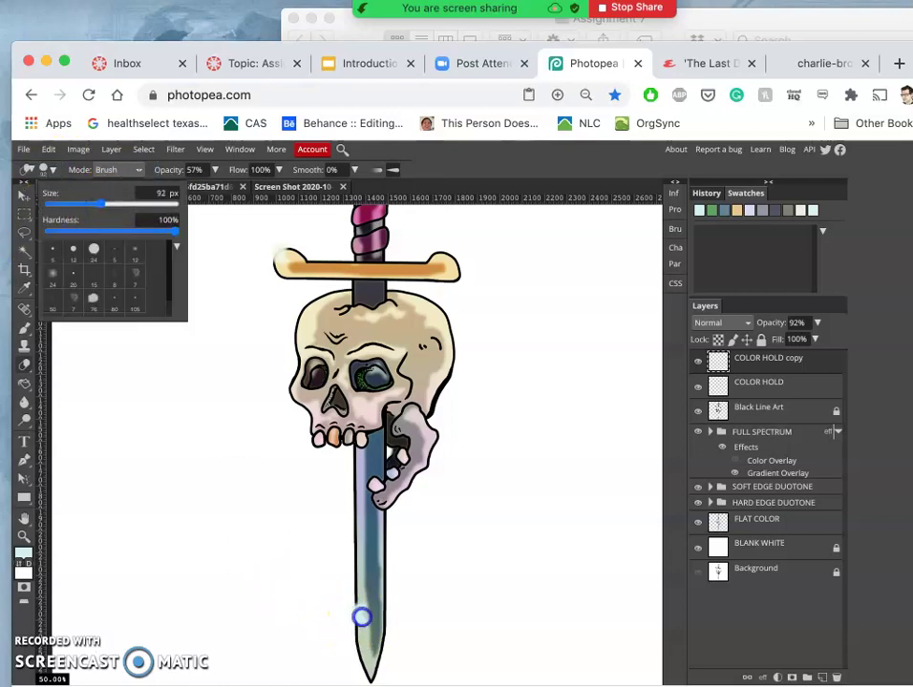
- Try to soften the blade glint on the COLOR HOLD layer by erasing its edges at 57% and then 39% eraser opacity
{"action": "left_click", "coordinate": [361, 617]}
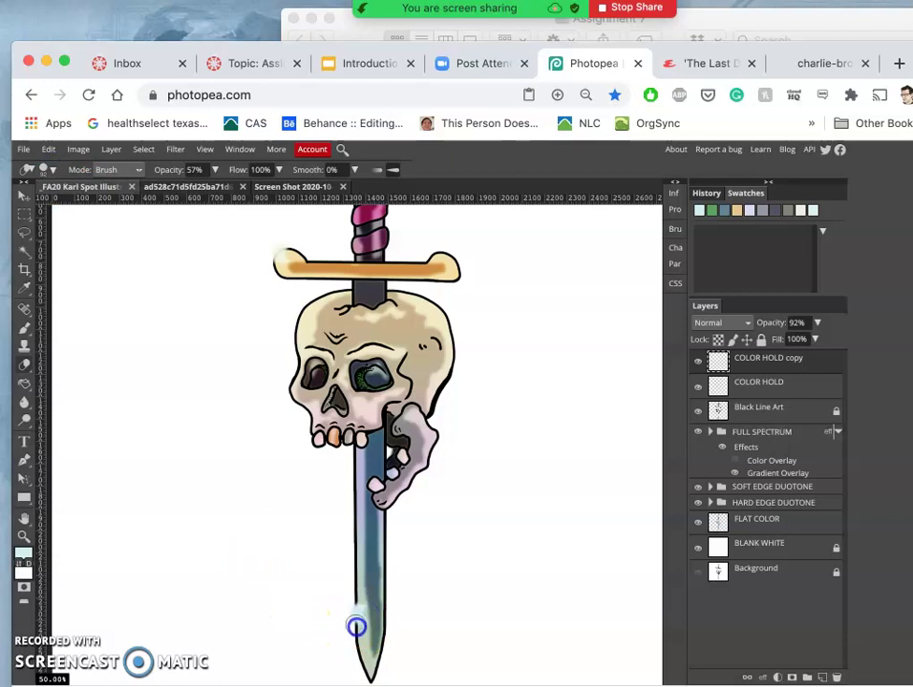
{"action": "left_click", "coordinate": [740, 380]}
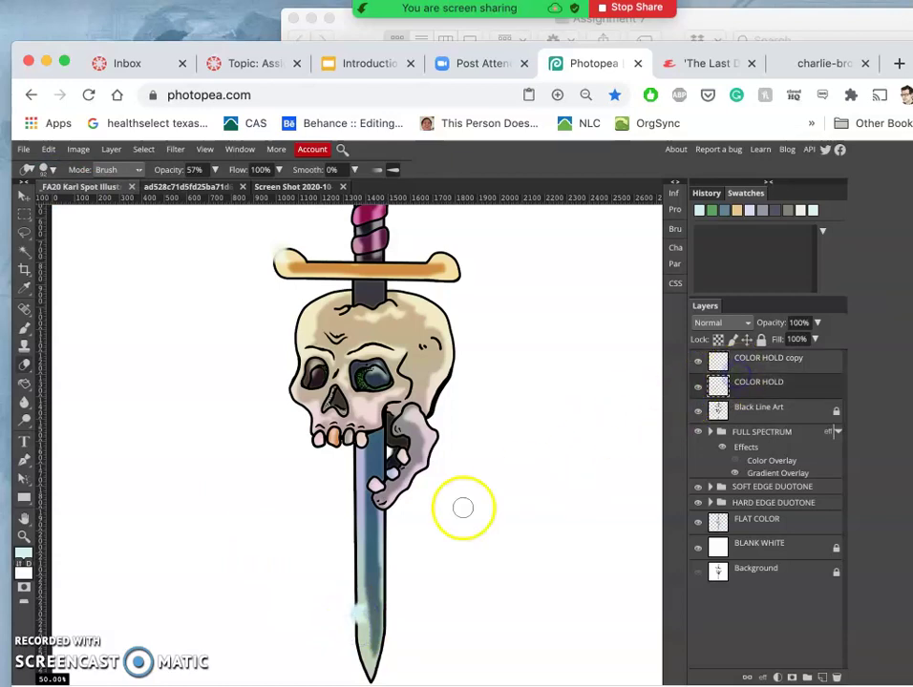
{"action": "left_click_drag", "start_coordinate": [358, 611], "coordinate": [358, 603]}
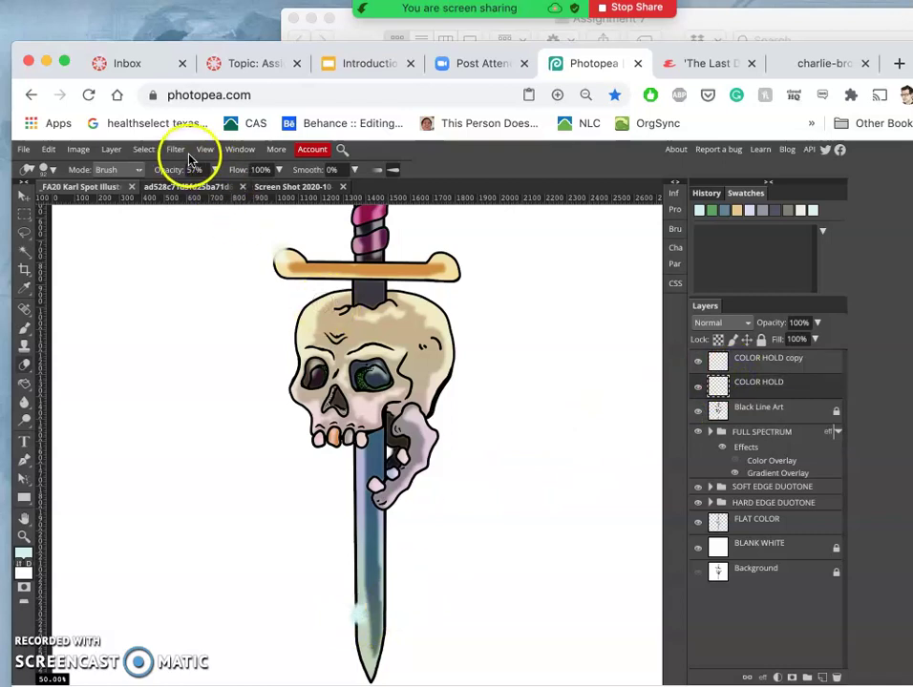
{"action": "left_click", "coordinate": [215, 170]}
{"action": "left_click_drag", "start_coordinate": [351, 619], "coordinate": [351, 612]}
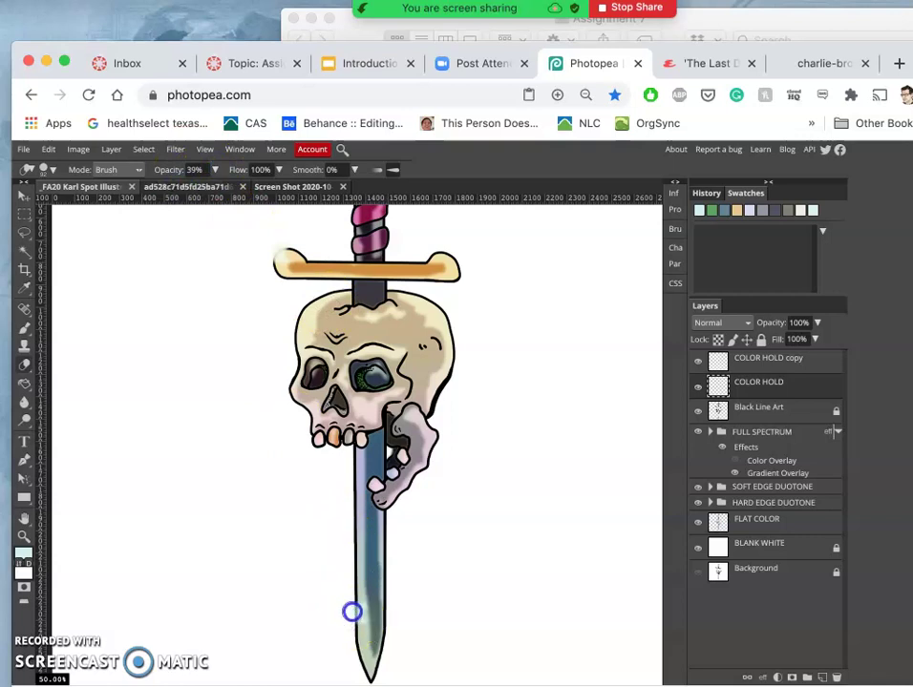
- Lower the Eraser opacity to 17% and lightly erase around the edges of the blade glint on COLOR HOLD
{"action": "left_click", "coordinate": [215, 170]}
{"action": "left_click_drag", "start_coordinate": [166, 194], "coordinate": [171, 187]}
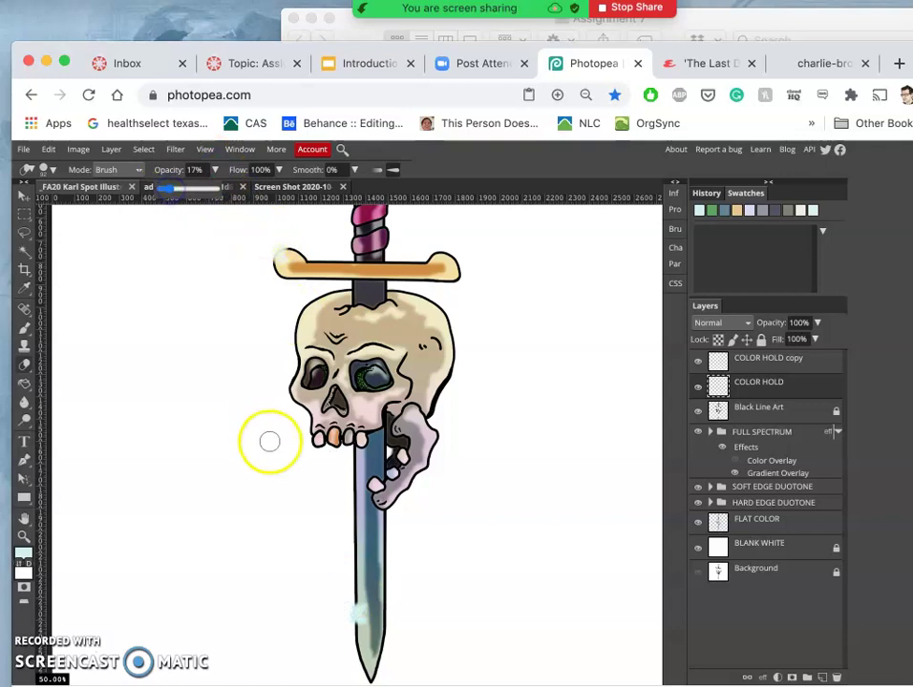
{"action": "left_click", "coordinate": [360, 604]}
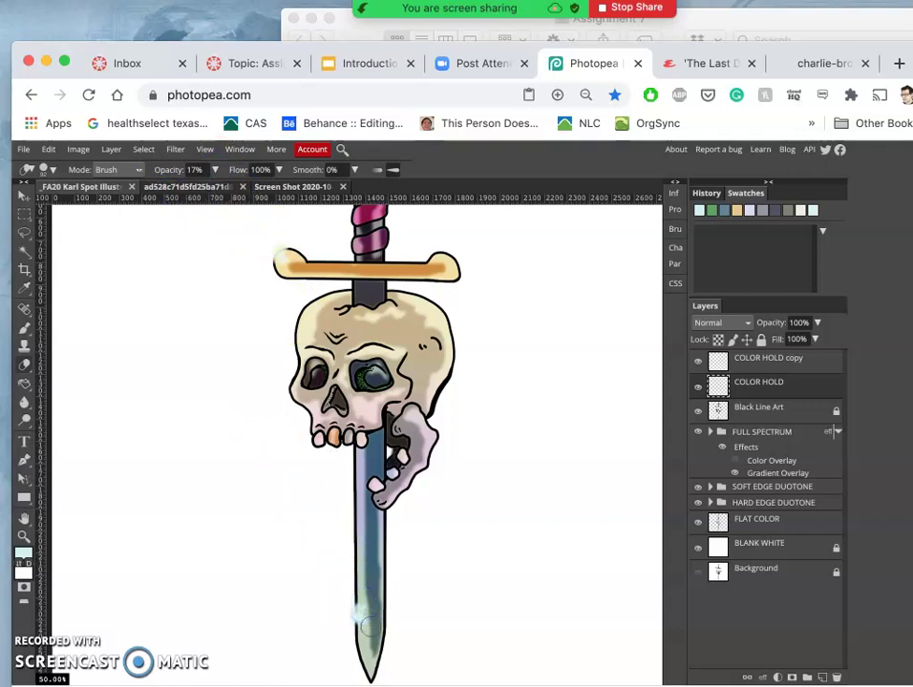
{"action": "mouse_move", "coordinate": [373, 624]}
{"action": "left_mouse_down"}
{"action": "mouse_move", "coordinate": [343, 602]}
{"action": "mouse_move", "coordinate": [344, 635]}
{"action": "mouse_move", "coordinate": [339, 587]}
{"action": "left_mouse_up"}
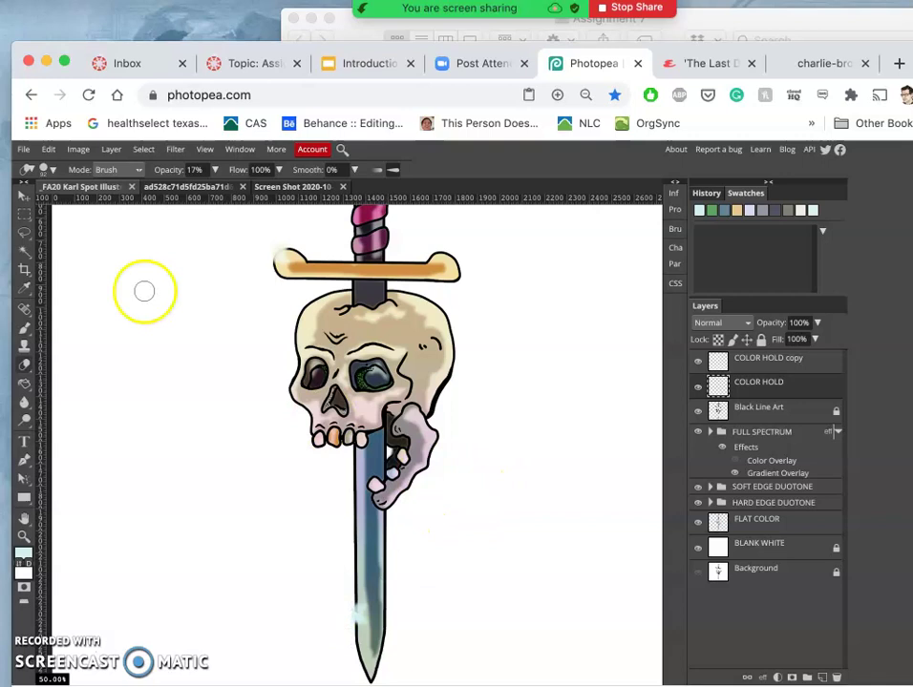
- Move the COLOR HOLD glint slightly down the left edge of the blade toward the sword tip
{"action": "left_click", "coordinate": [24, 195]}
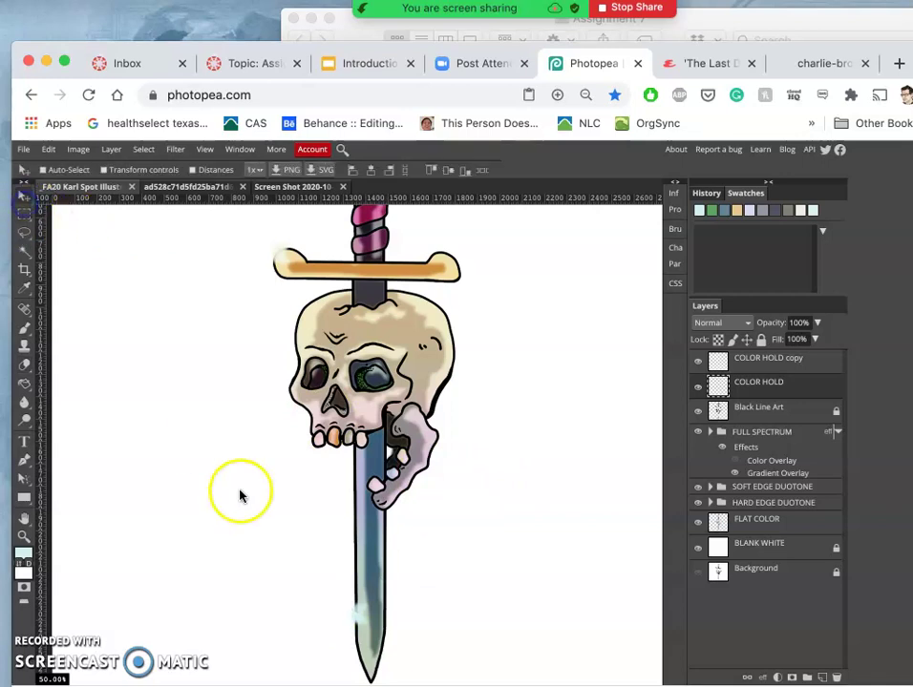
{"action": "left_click", "coordinate": [356, 626]}
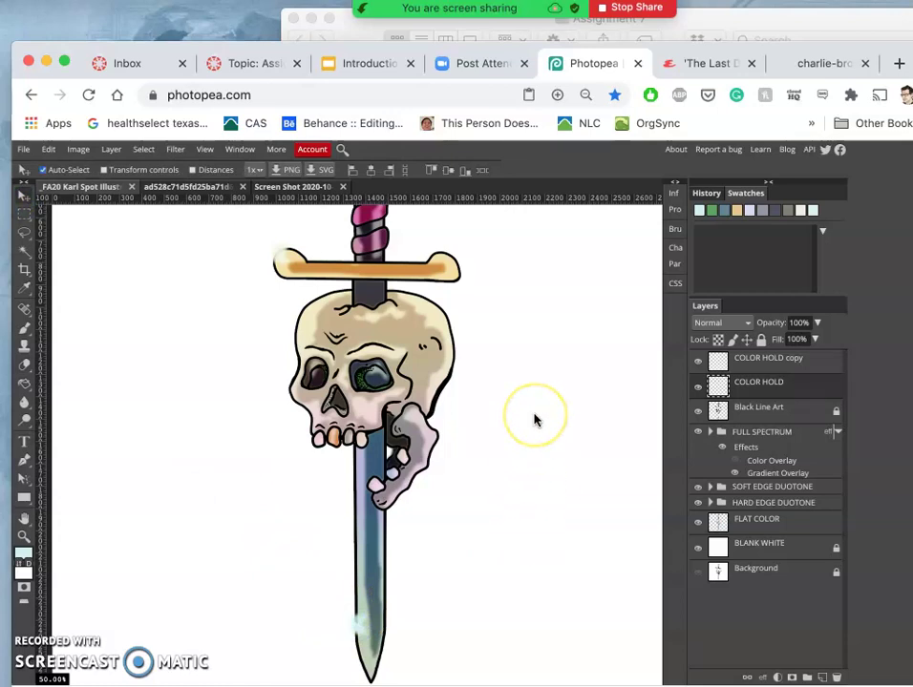
{"action": "key", "text": "super+minus"}
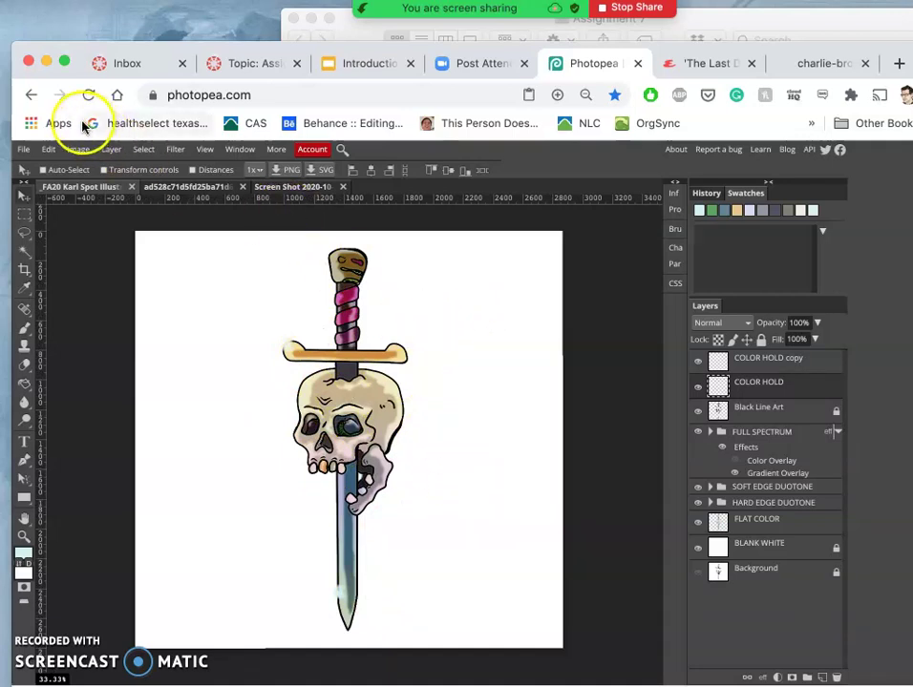
- Save the layered skull-and-sword illustration as a PSD file
{"action": "left_click", "coordinate": [21, 149]}
{"action": "left_click", "coordinate": [58, 303]}
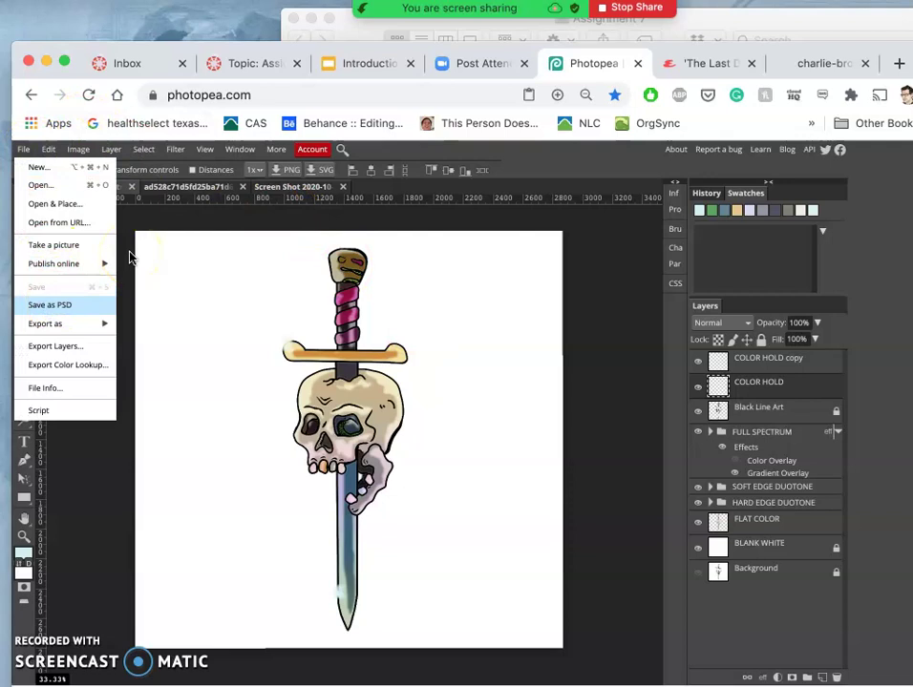
{"action": "left_click", "coordinate": [76, 300]}
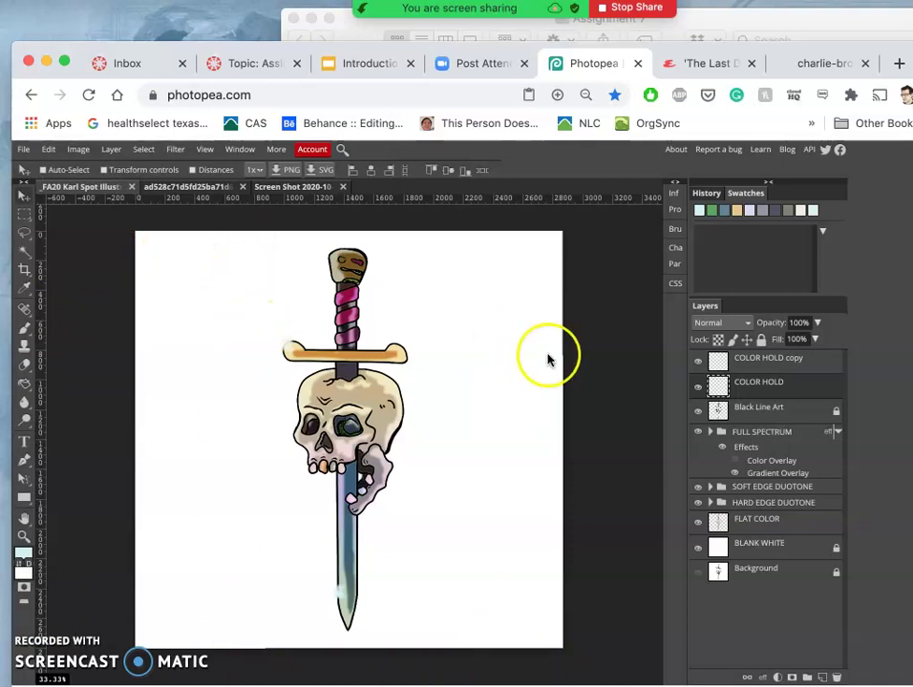
- Export the full-color illustration as a JPG at 2867 x 2800 px and 70% quality
{"action": "left_click", "coordinate": [23, 150]}
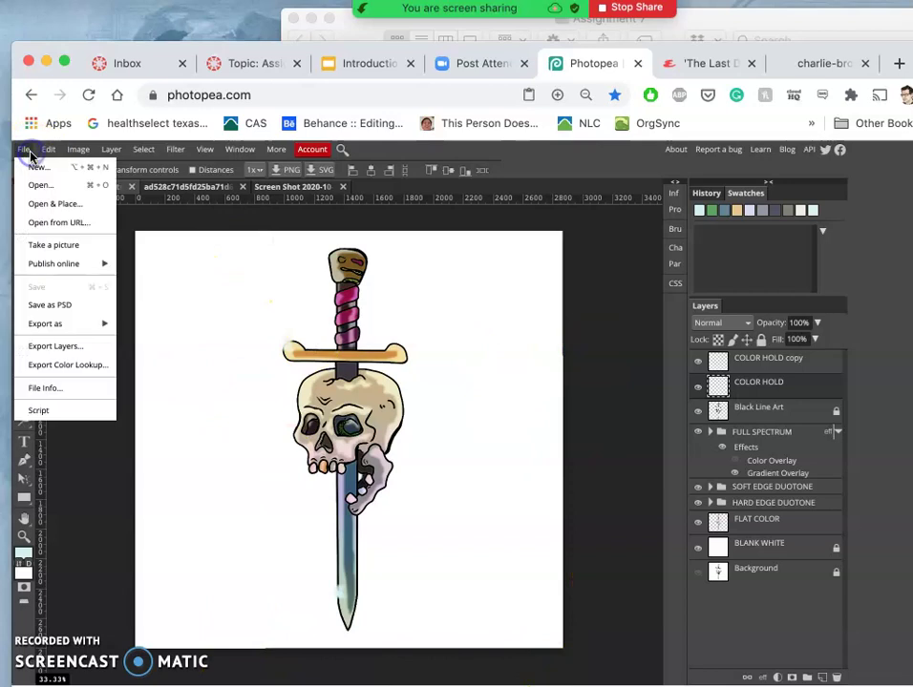
{"action": "mouse_move", "coordinate": [55, 322]}
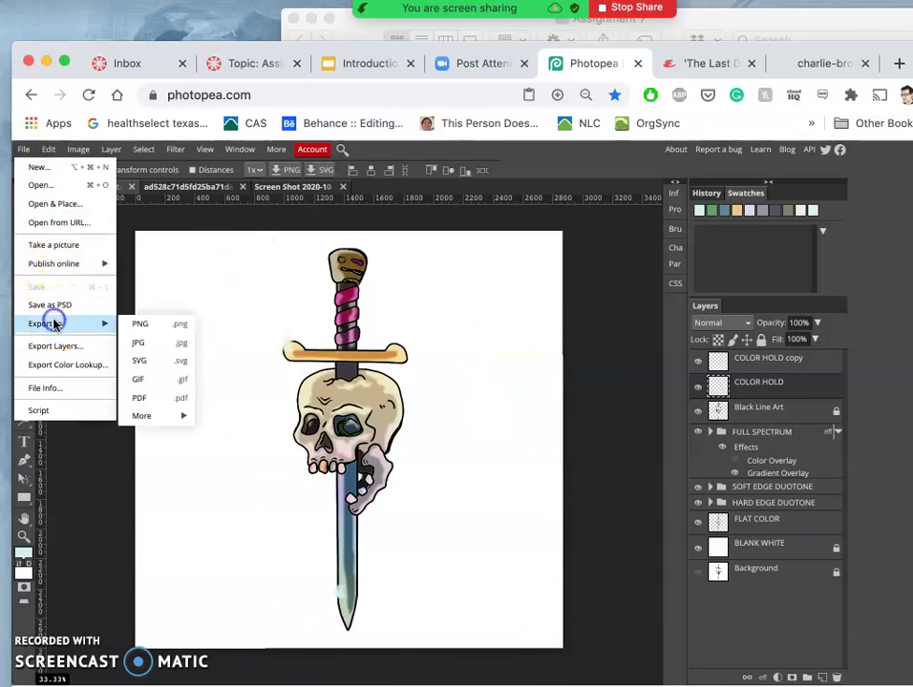
{"action": "left_click", "coordinate": [143, 350]}
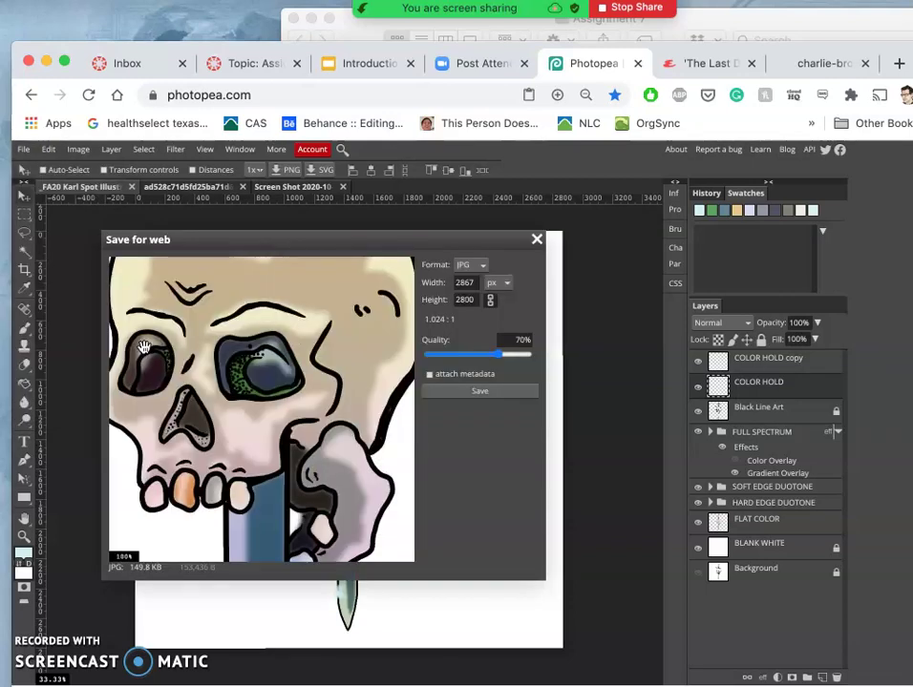
{"action": "left_click", "coordinate": [482, 393]}
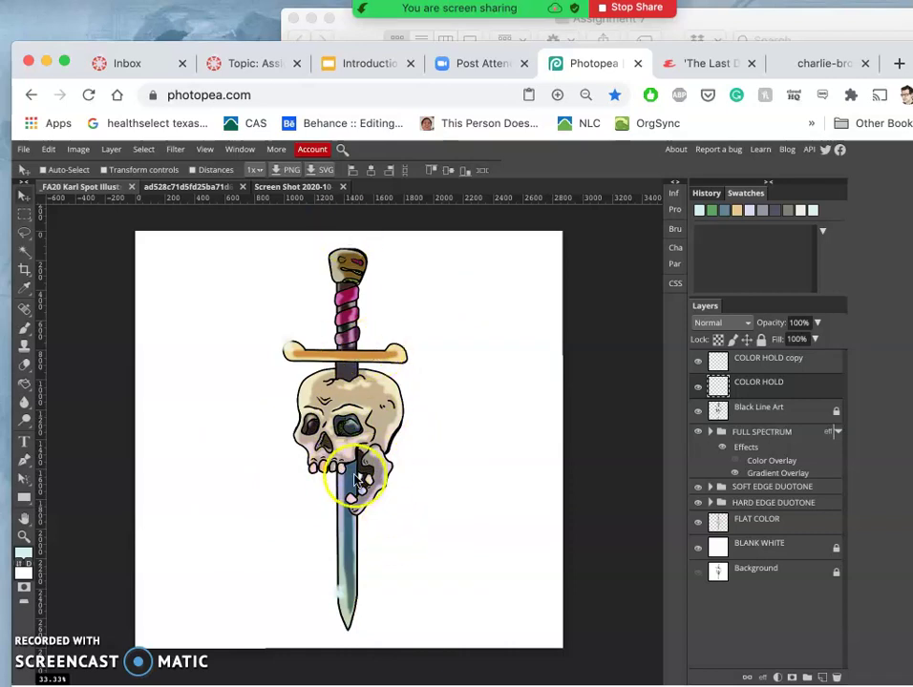
- Move COLOR HOLD above COLOR HOLD copy and merge the two glint layers into a single COLOR HOLD layer
{"action": "left_click", "coordinate": [698, 383]}
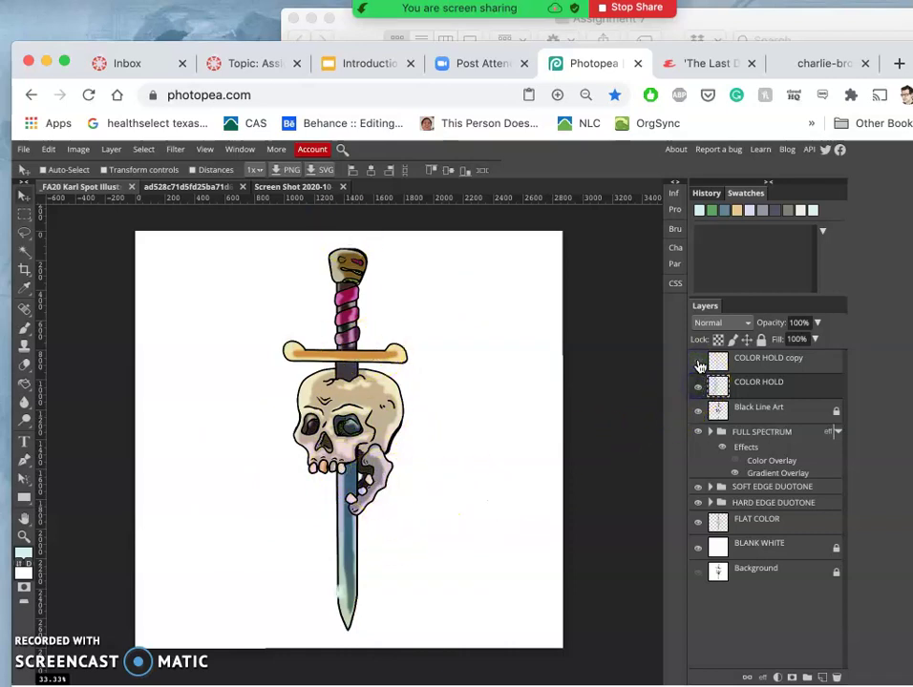
{"action": "mouse_move", "coordinate": [758, 381]}
{"action": "left_mouse_down"}
{"action": "mouse_move", "coordinate": [754, 356]}
{"action": "mouse_move", "coordinate": [754, 366]}
{"action": "left_mouse_up"}
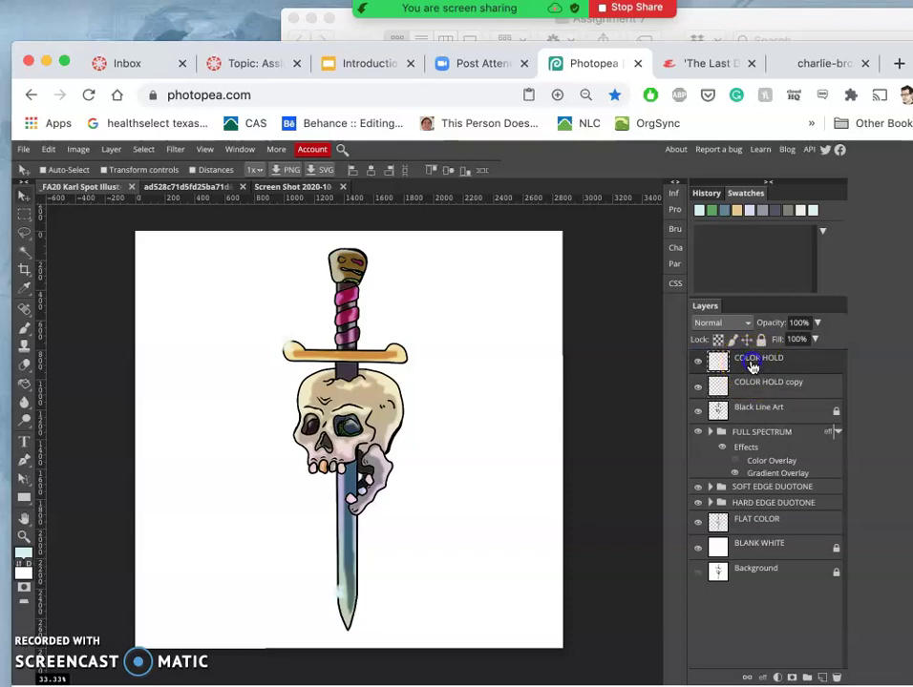
{"action": "left_click", "coordinate": [753, 385]}
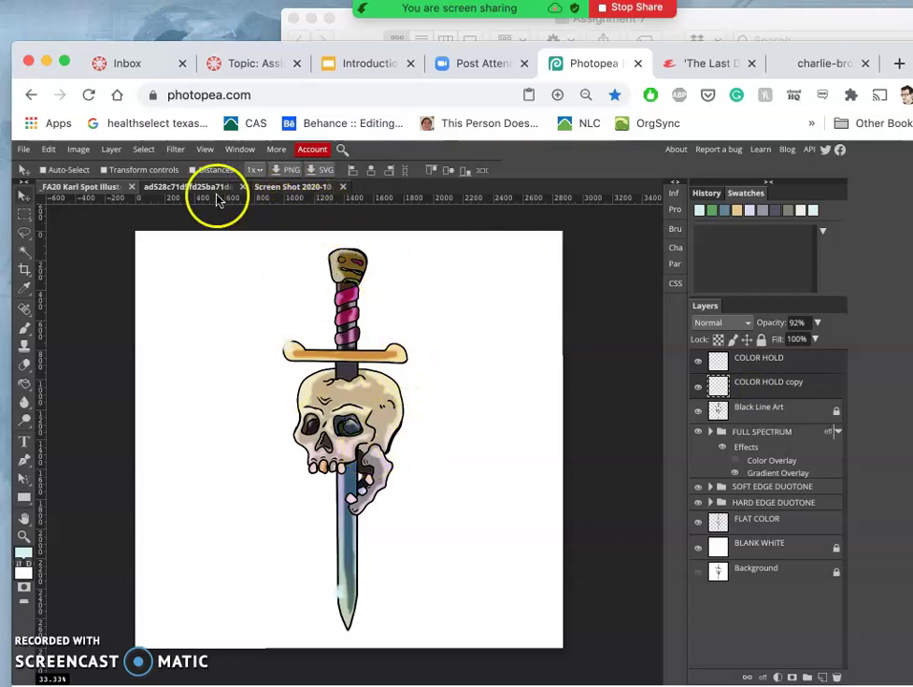
{"action": "left_click", "coordinate": [146, 150]}
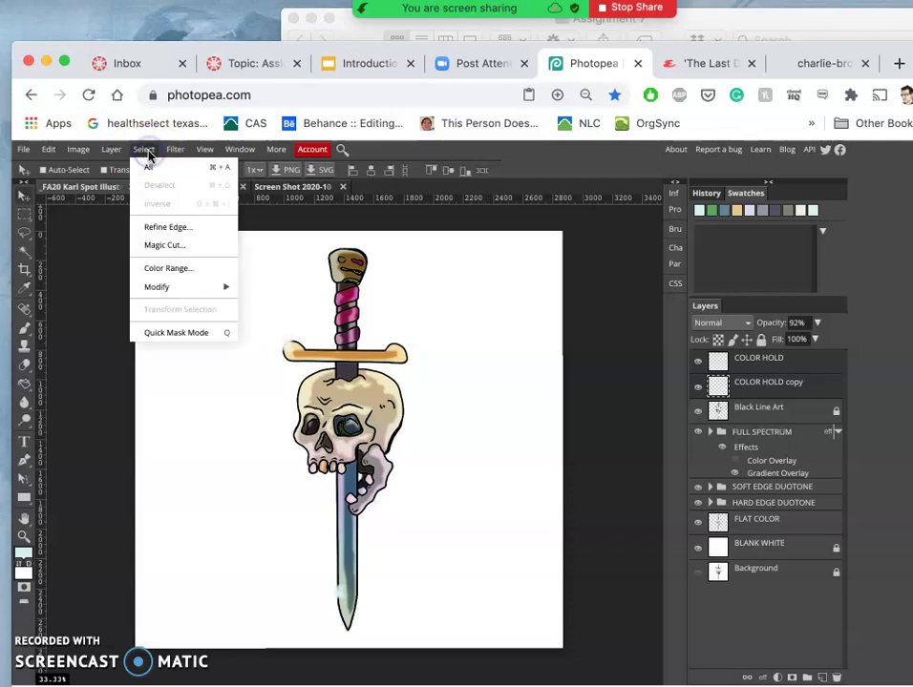
{"action": "left_click", "coordinate": [113, 151]}
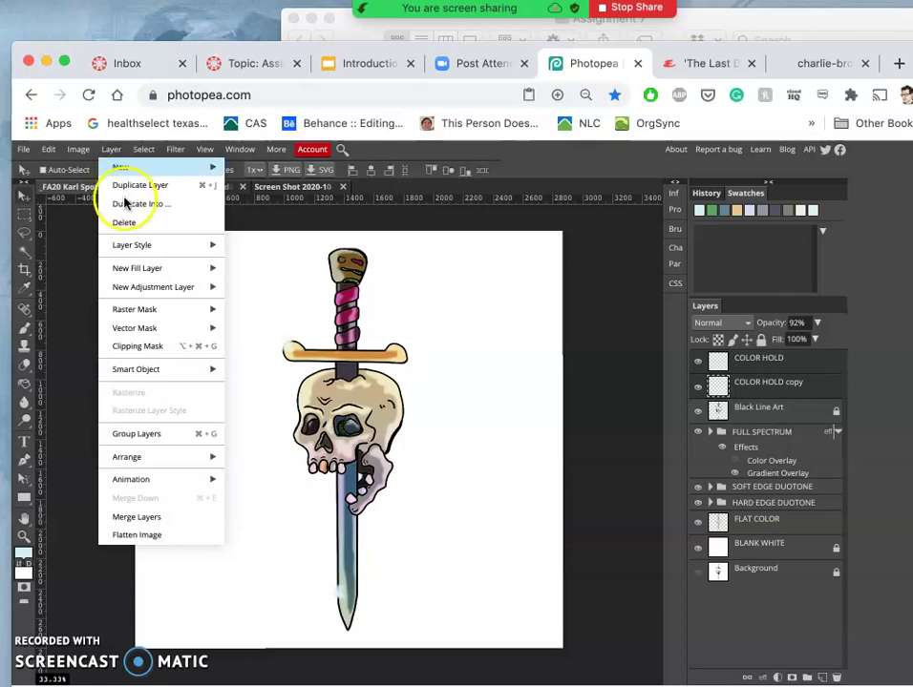
{"action": "left_click", "coordinate": [143, 518]}
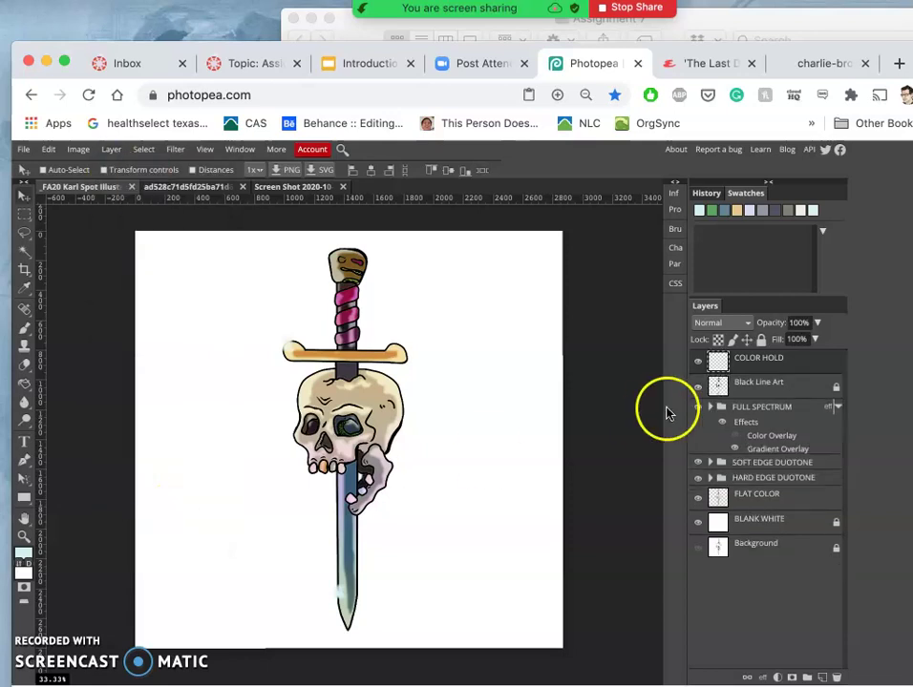
- Hide the COLOR HOLD, FULL SPECTRUM, SOFT EDGE DUOTONE, HARD EDGE DUOTONE and FLAT COLOR layers, keeping only the line art over BLANK WHITE
{"action": "left_click", "coordinate": [699, 407]}
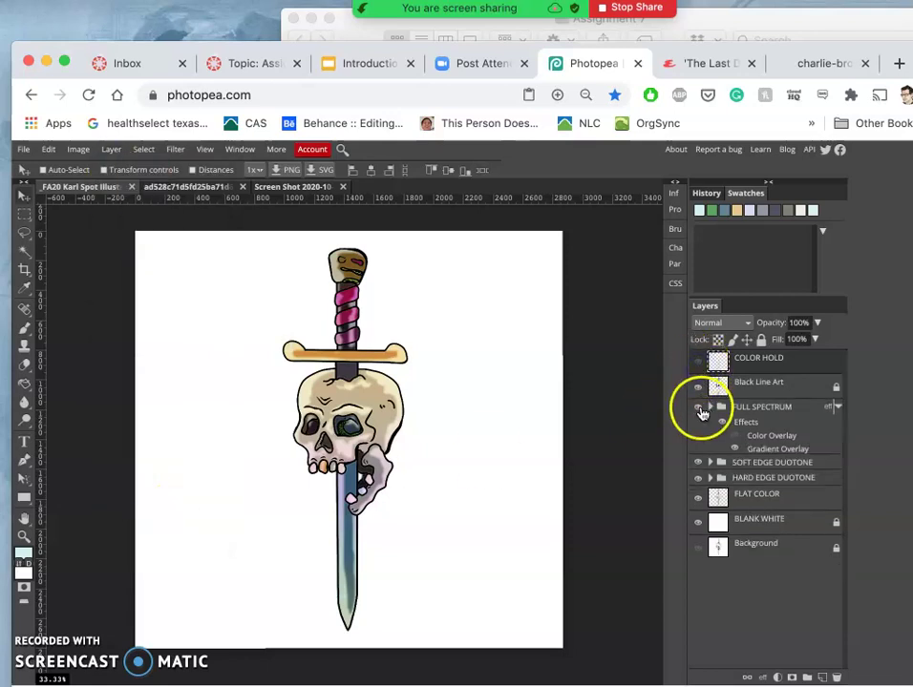
{"action": "left_click", "coordinate": [702, 463]}
{"action": "left_click", "coordinate": [699, 479]}
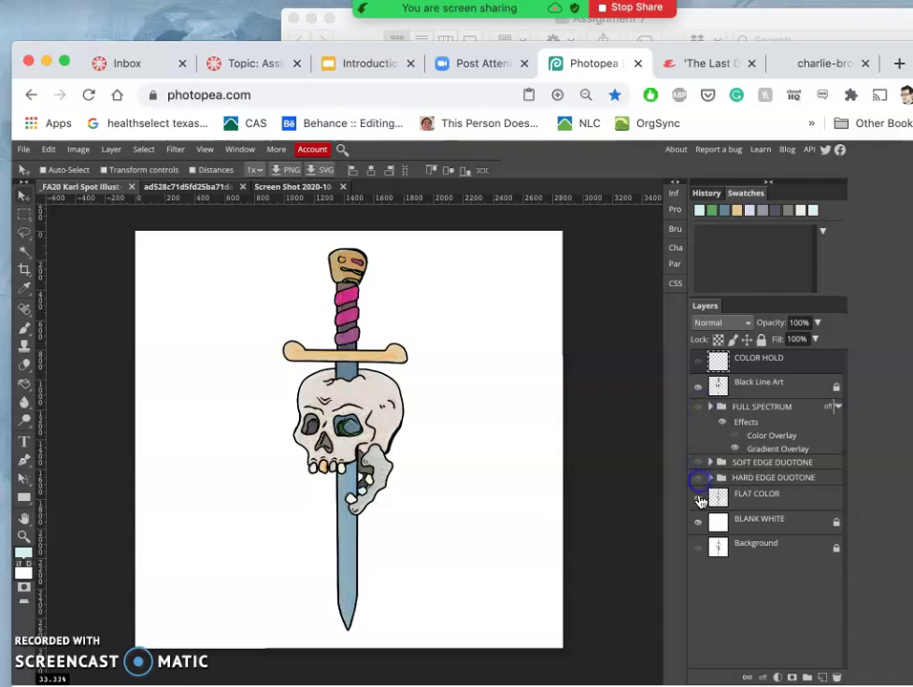
{"action": "left_click", "coordinate": [700, 497]}
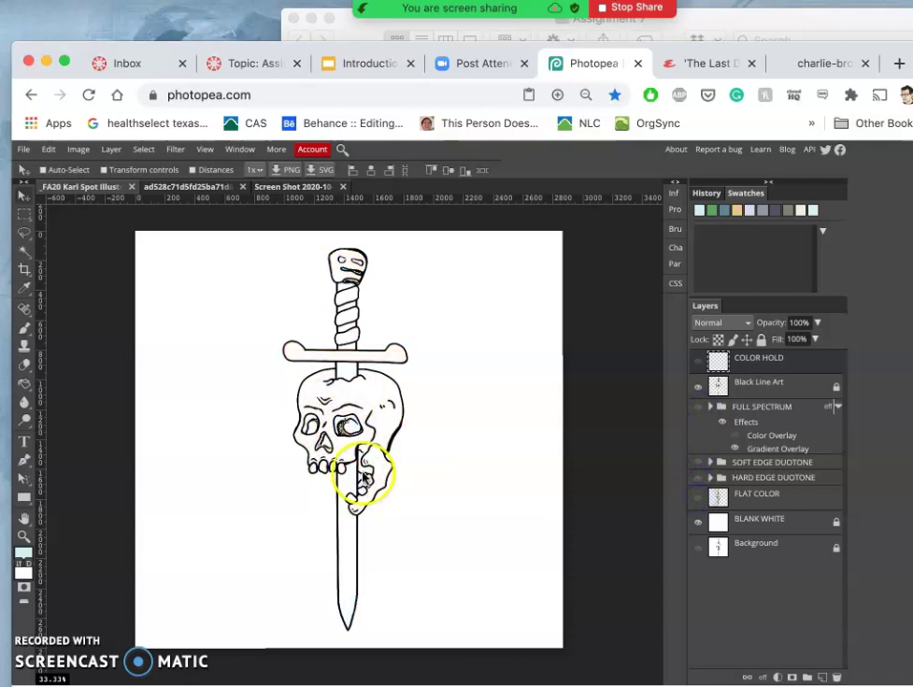
- Export the black line art on white as a PNG at 2867 x 2800 px and 100% quality
{"action": "left_click", "coordinate": [23, 149]}
{"action": "mouse_move", "coordinate": [29, 325]}
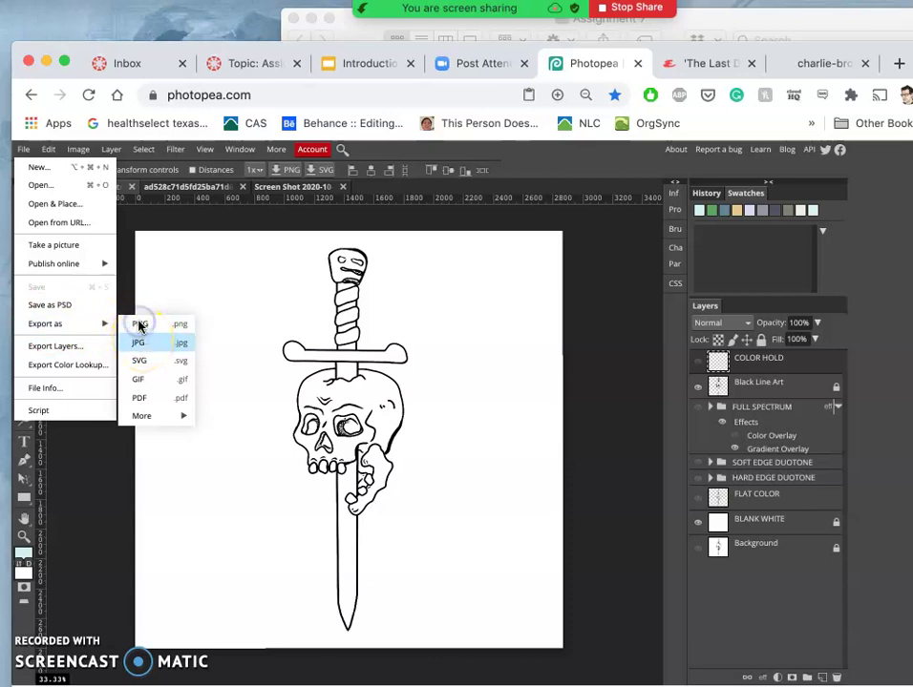
{"action": "left_click", "coordinate": [140, 326]}
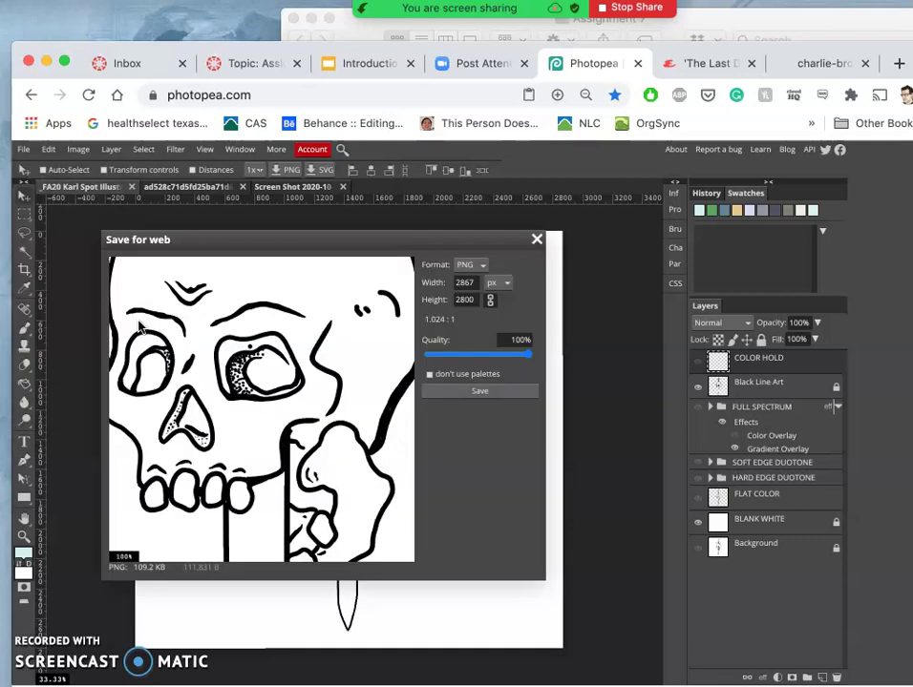
{"action": "left_click", "coordinate": [470, 392]}
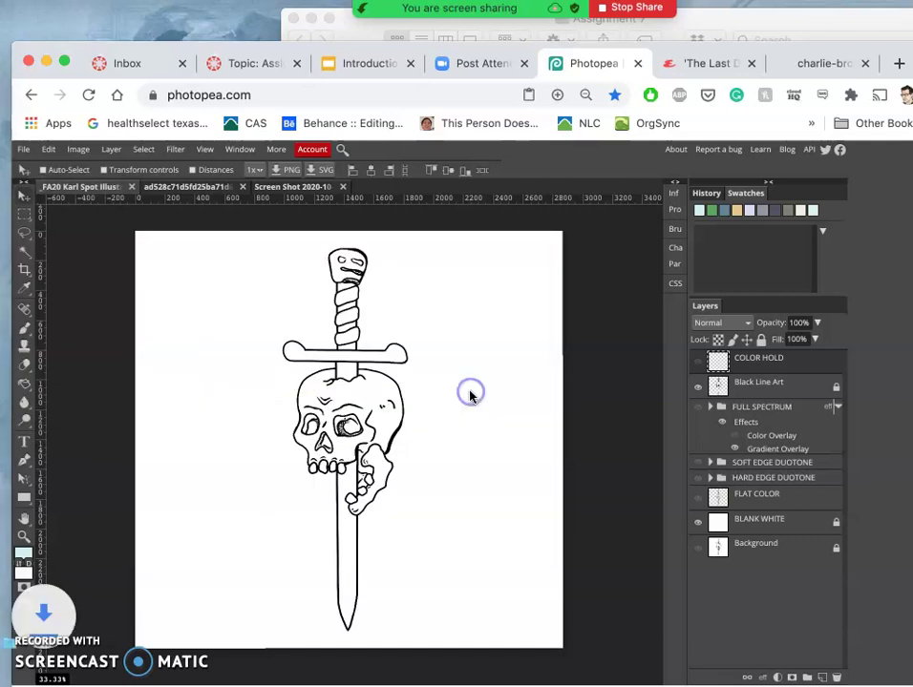